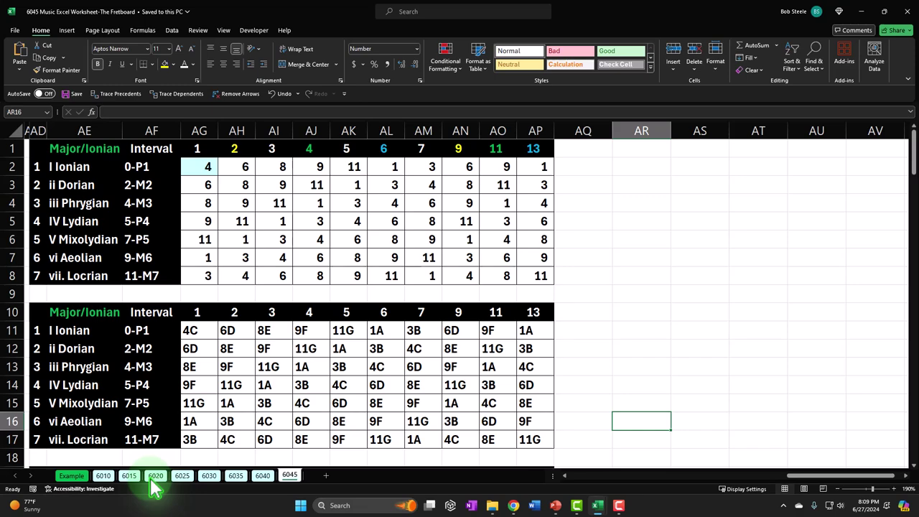
- Open the Example sheet and examine the Major/Ionian mode table's labels and its starting note in AG2
left_click(79, 477)
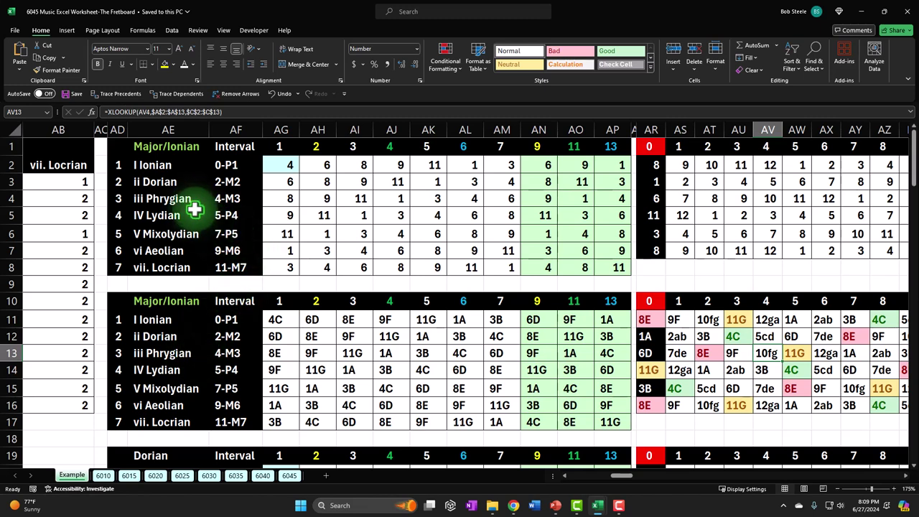
left_click_drag(121, 144, 232, 261)
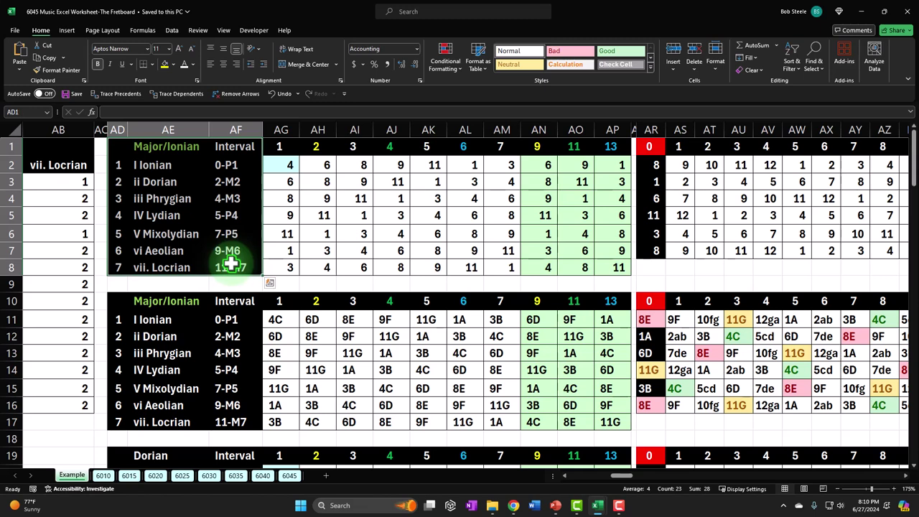
left_click(116, 170)
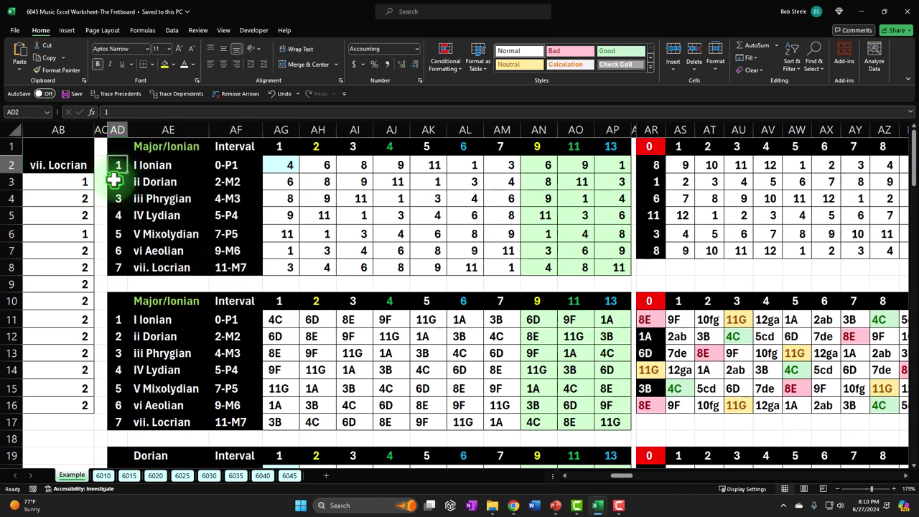
left_click(287, 165)
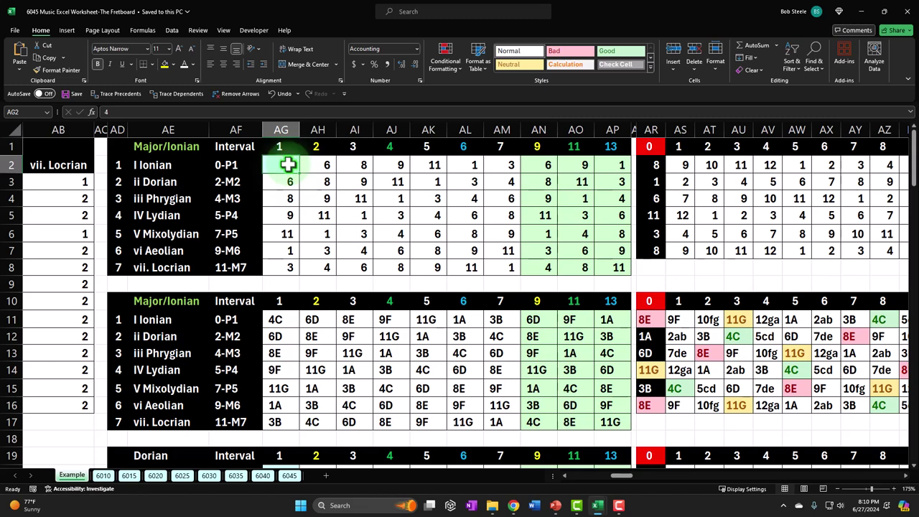
left_click(115, 171)
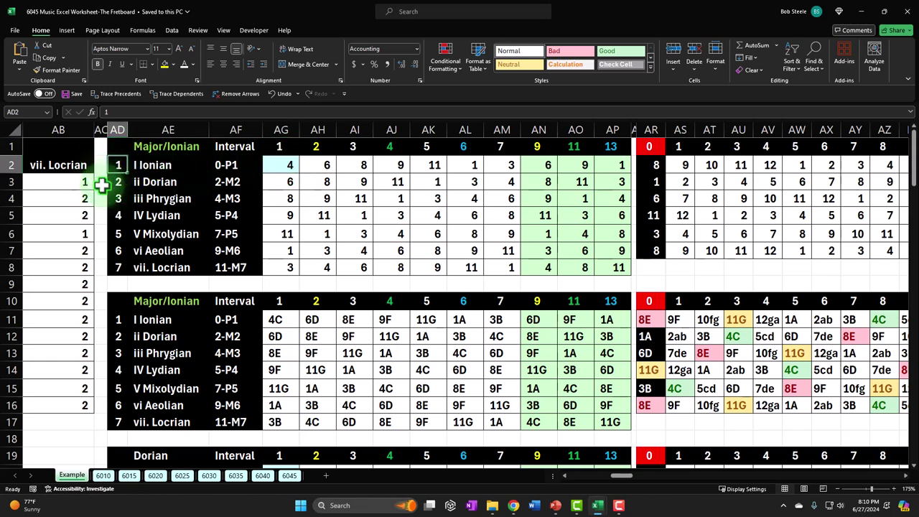
- Review the scale degree numbers down column AD of the Major/Ionian table, ending on the first mode name
key("Down")
key("Down")
key("Down")
key("Down")
key("Down")
key("Down")
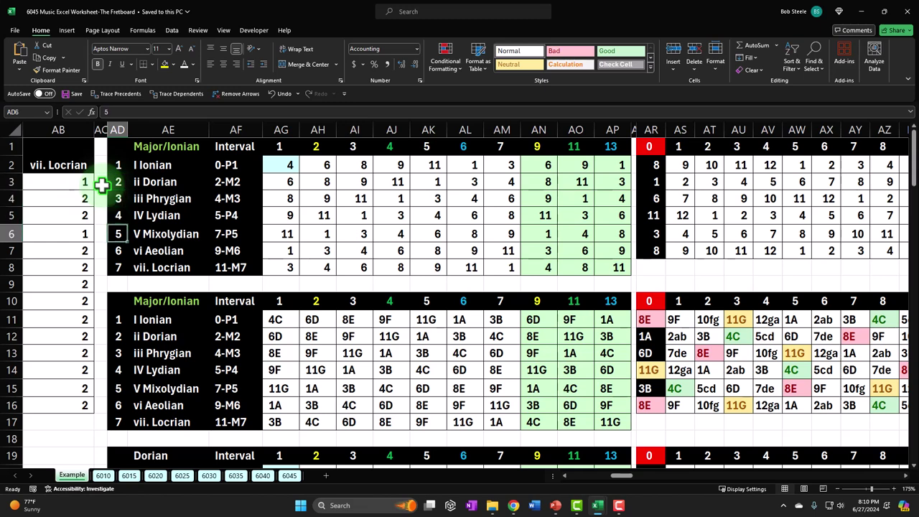
key("Right")
key("Up")
key("Up")
key("Up")
key("Up")
key("Up")
key("Up")
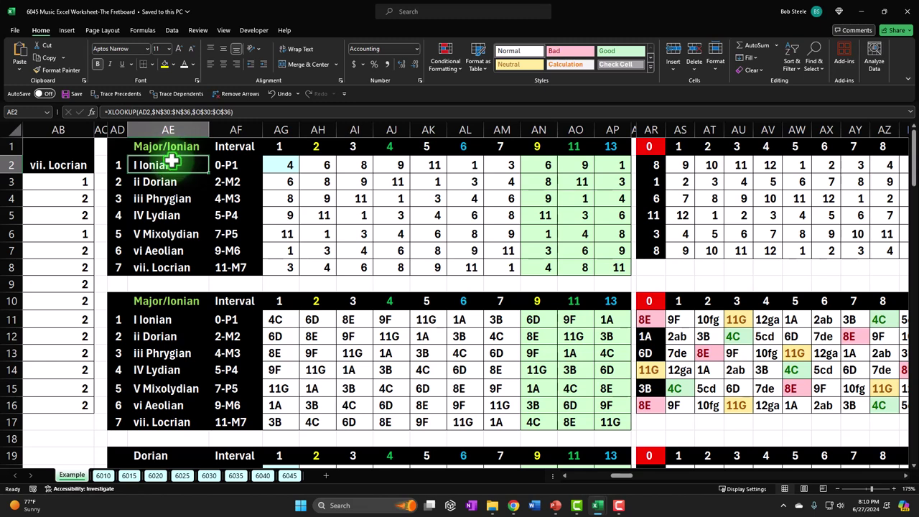
- Review the mode names in column AE of the Major/Ionian table, then the first interval and the starting note beside them
key("Down")
key("Down")
key("Down")
key("Down")
key("Down")
key("Down")
key("Up")
key("Up")
key("Up")
key("Up")
key("Up")
key("Up")
key("Right")
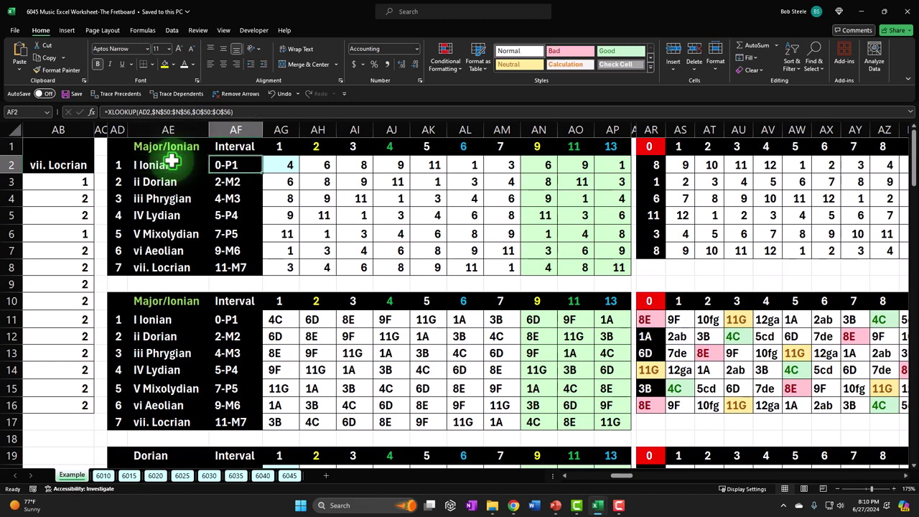
key("Right")
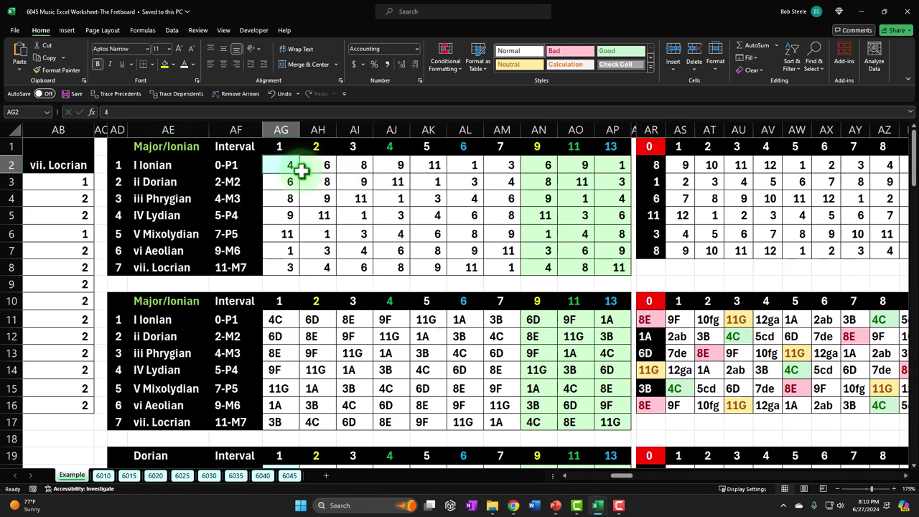
- Examine the Major/Ionian letter-note table starting at row 10 and the Dorian tables below it
scroll(302, 169, "down", 2)
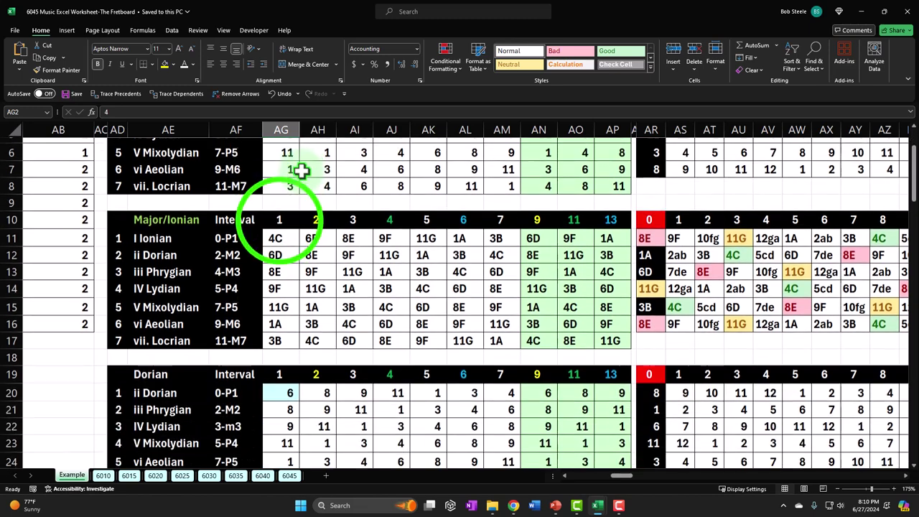
left_click_drag(280, 219, 308, 221)
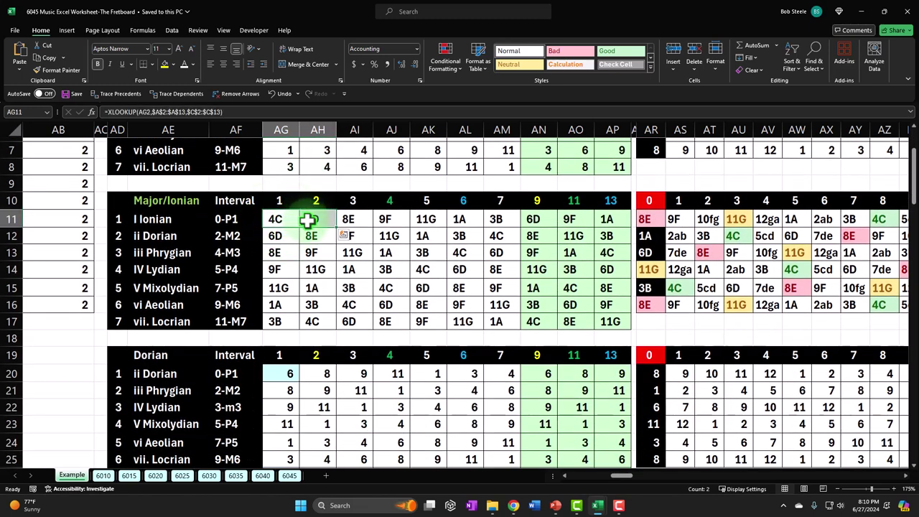
scroll(307, 220, "down", 2)
left_click(169, 257)
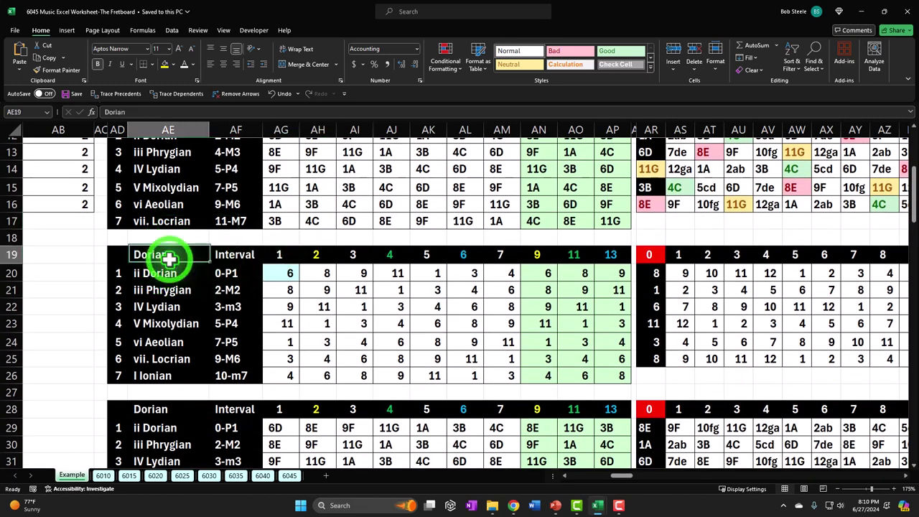
scroll(169, 257, "down", 1)
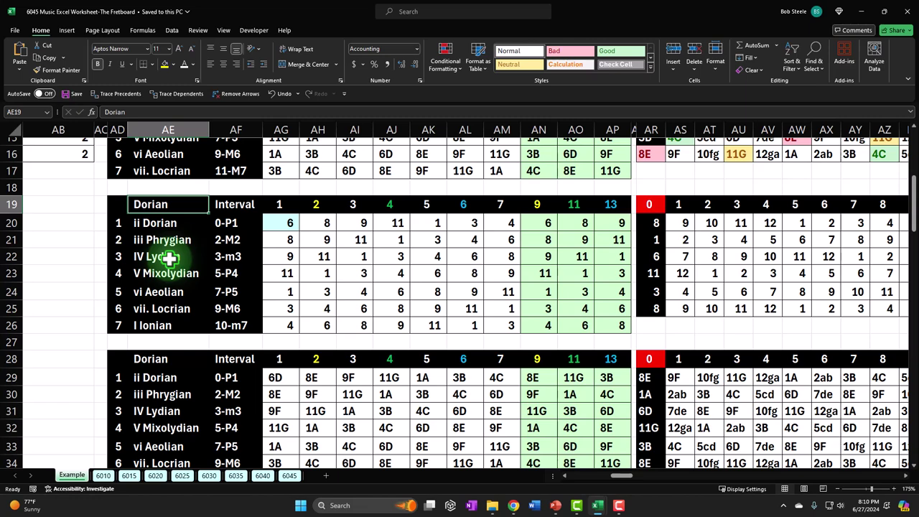
scroll(167, 259, "up", 5)
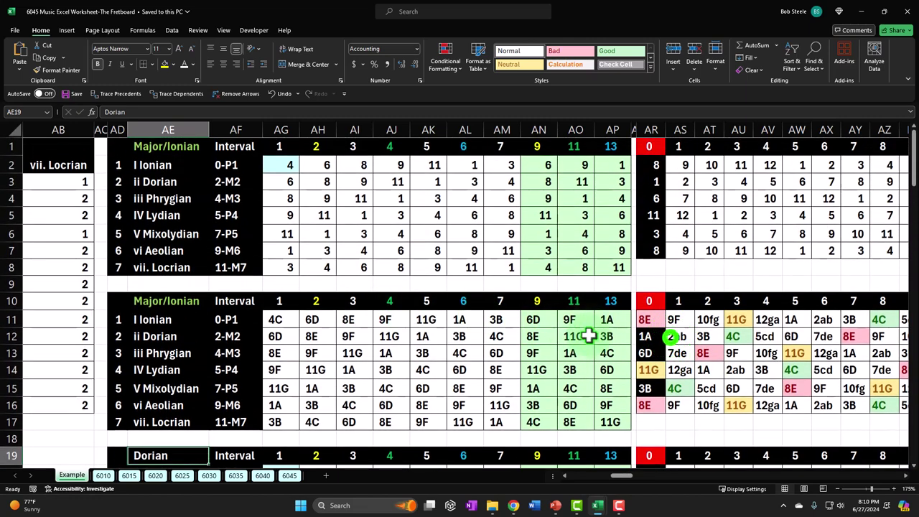
- Examine the fretboard tables from fret 0 to fret 24 in columns AR to BP, finishing on the first string's open note in AR11
left_click(670, 336)
key("Right")
key("Right")
key("Right")
key("Right")
key("Right")
key("Right")
key("Right")
key("Right")
key("Right")
key("Right")
key("Right")
key("Right")
key("Right")
key("Right")
key("Right")
key("Right")
key("Right")
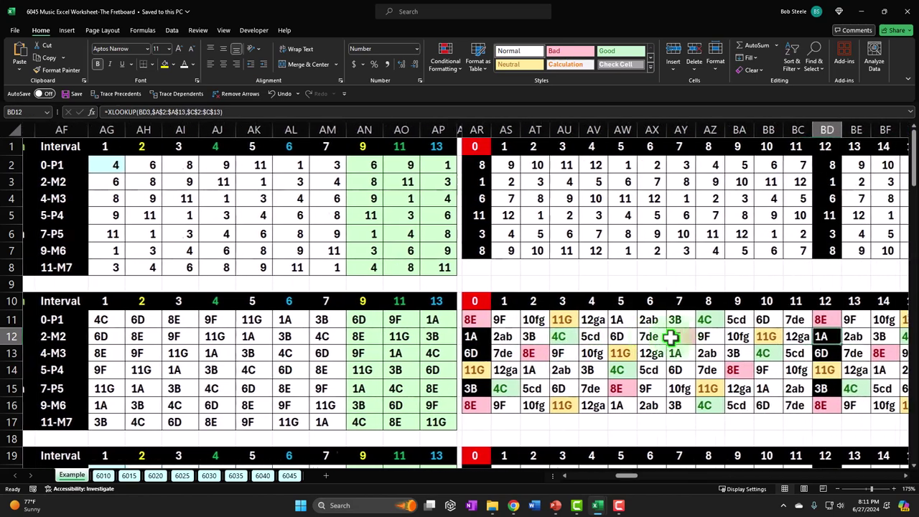
key("Right")
key("Right")
key("Right")
key("Right")
key("Right")
key("Right")
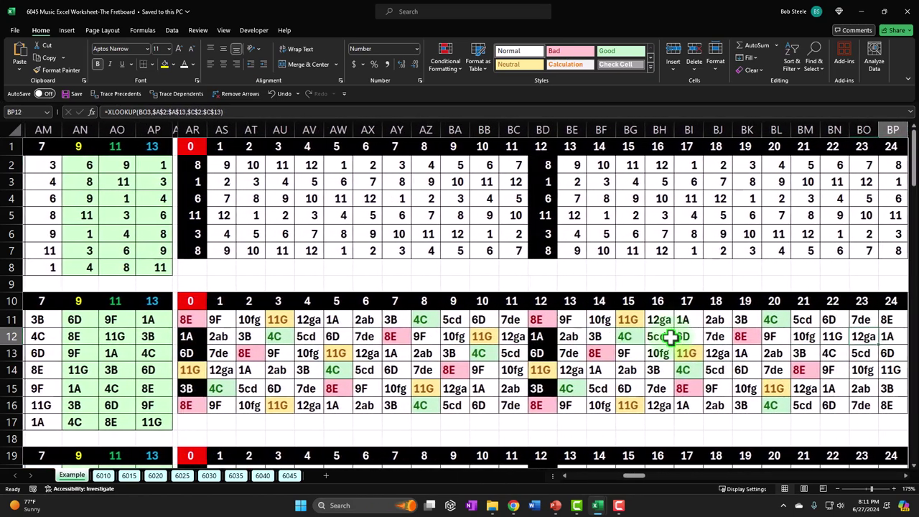
scroll(670, 337, "down", 1)
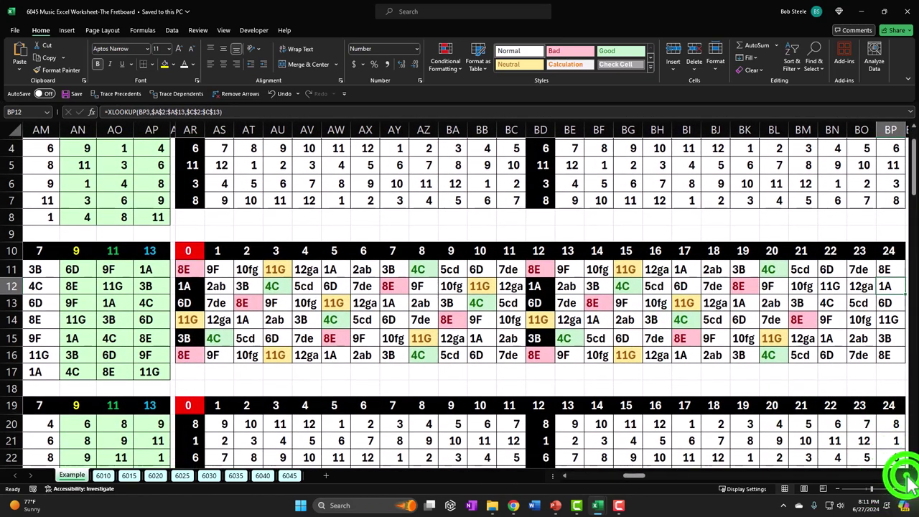
scroll(734, 395, "right", 3)
scroll(734, 395, "down", 2)
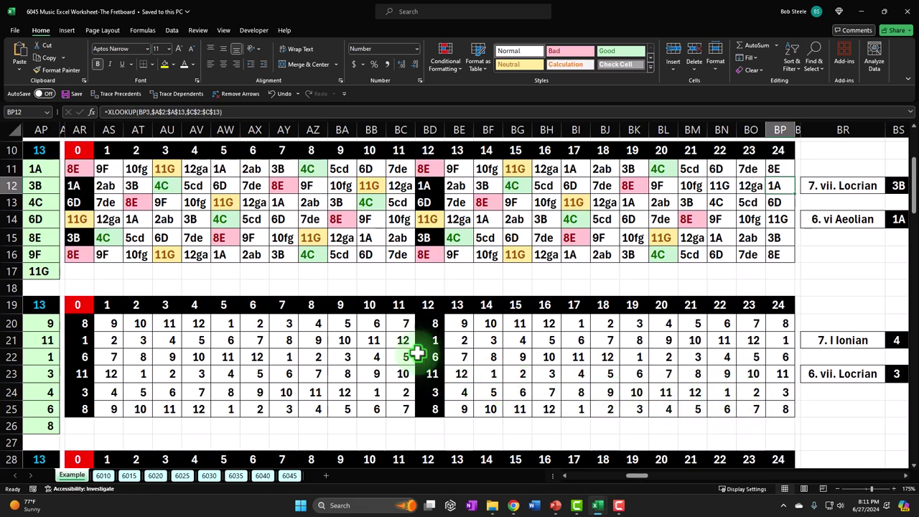
left_click(73, 167)
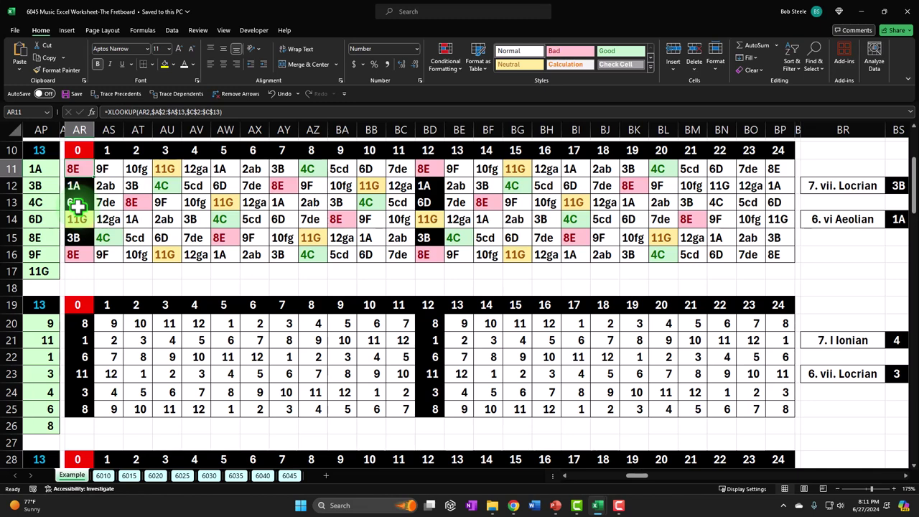
- Move across row 12 past the chord diagrams to view the guitar picture around columns CG to CT
left_click(721, 185)
key("Right")
key("Right")
key("Right")
key("Right")
key("Right")
key("Right")
key("Right")
key("Right")
key("Right")
key("Right")
key("Right")
key("Right")
key("Right")
key("Right")
key("Right")
key("Right")
key("Right")
key("Right")
key("Right")
key("Right")
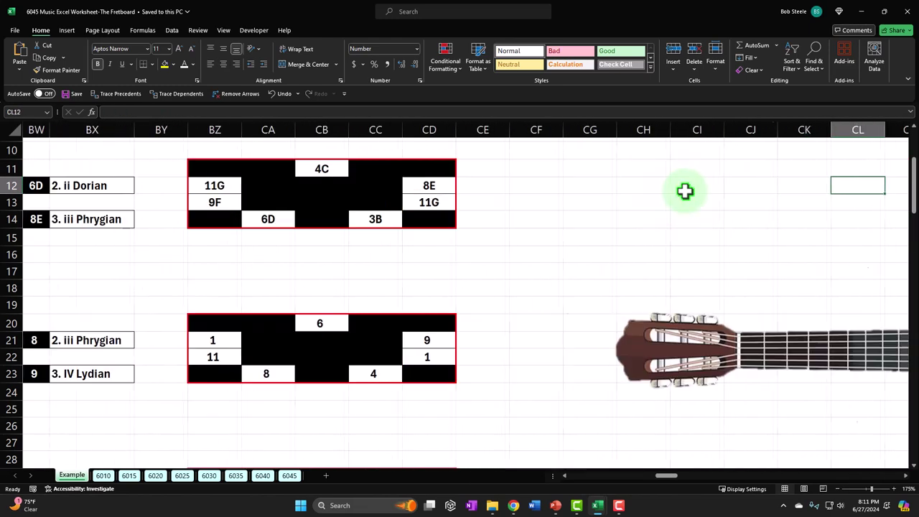
key("Right")
key("Right")
key("Right")
key("Right")
key("Right")
key("Right")
key("Right")
key("Right")
key("Right")
key("Right")
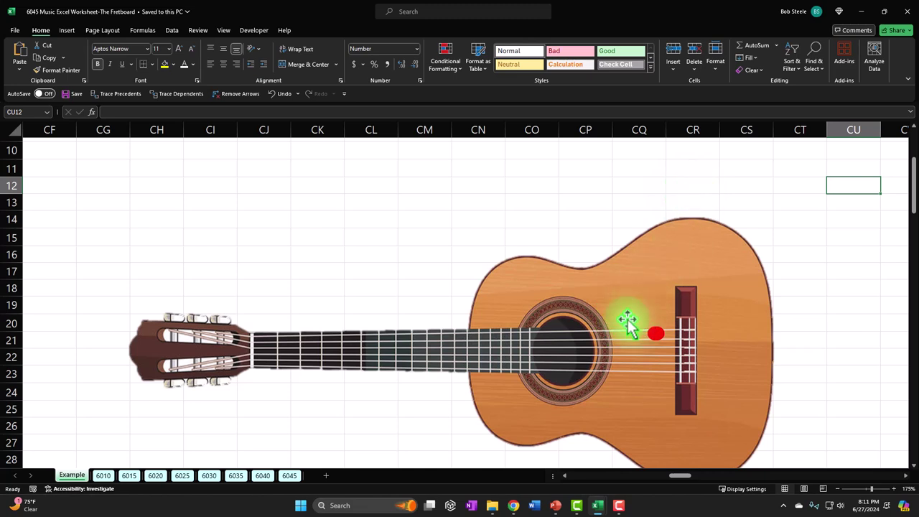
- Flip the grouped guitar picture horizontally
left_click(627, 319)
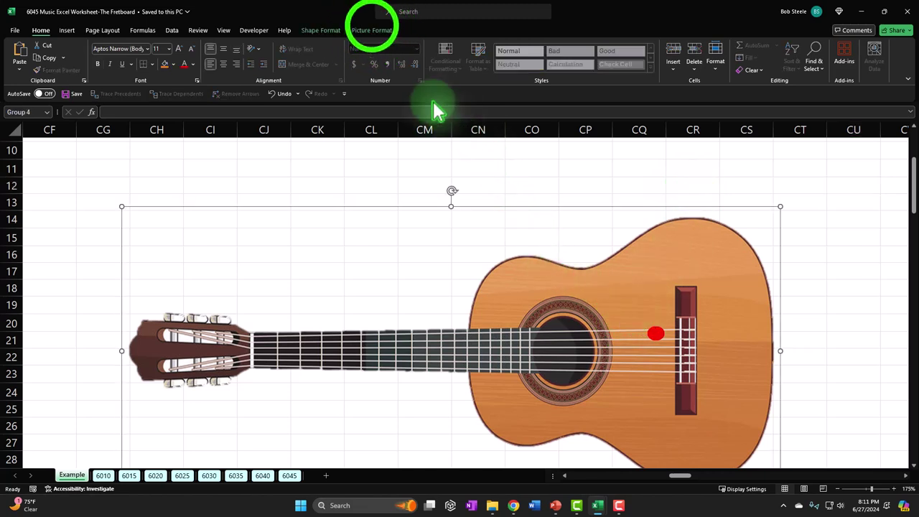
left_click(373, 32)
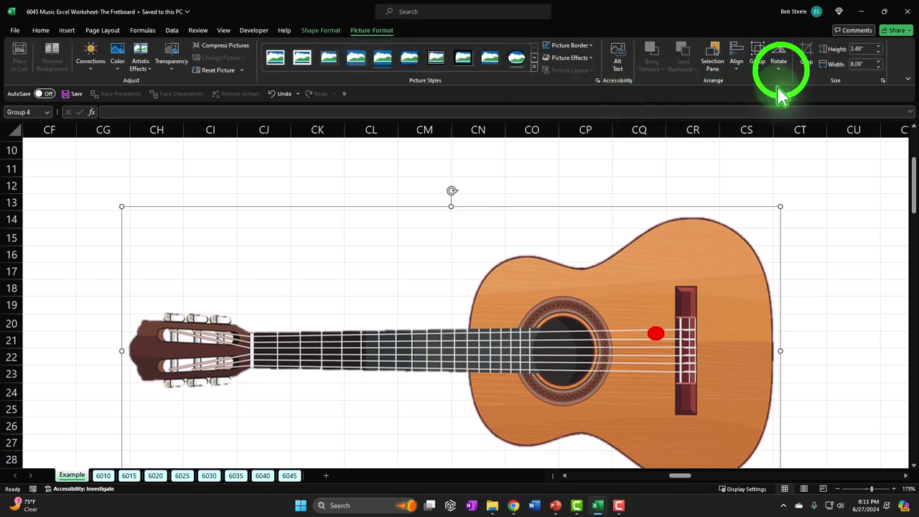
left_click(779, 58)
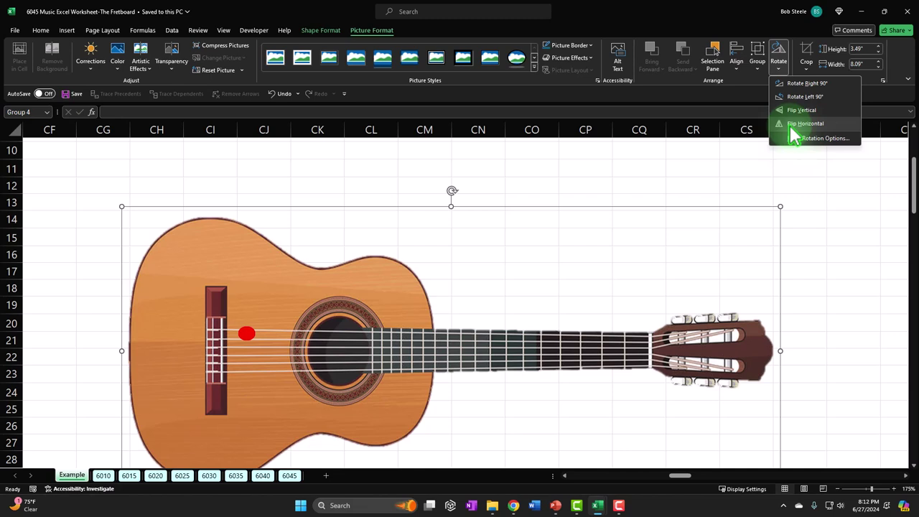
left_click(791, 128)
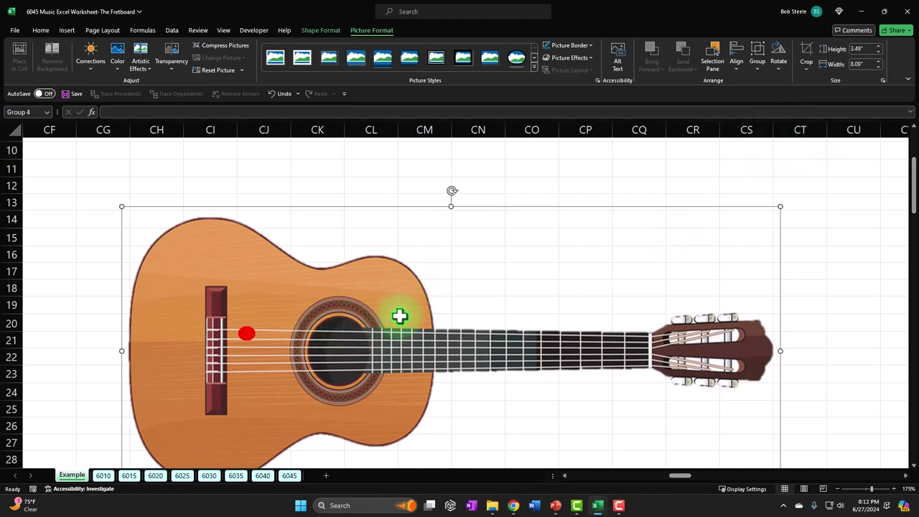
- Rotate the guitar picture 180 degrees so the headstock faces left
left_click_drag(452, 190, 464, 359)
left_click_drag(440, 349, 452, 388)
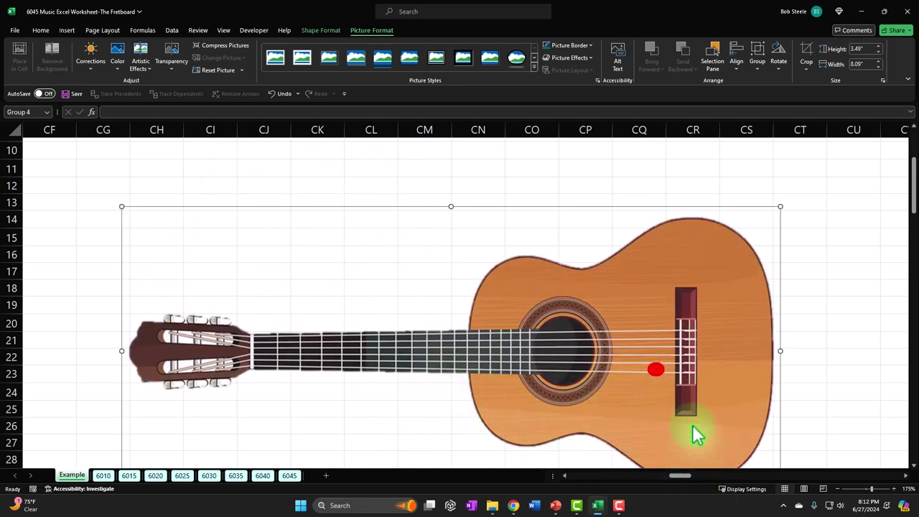
scroll(679, 416, "down", 1)
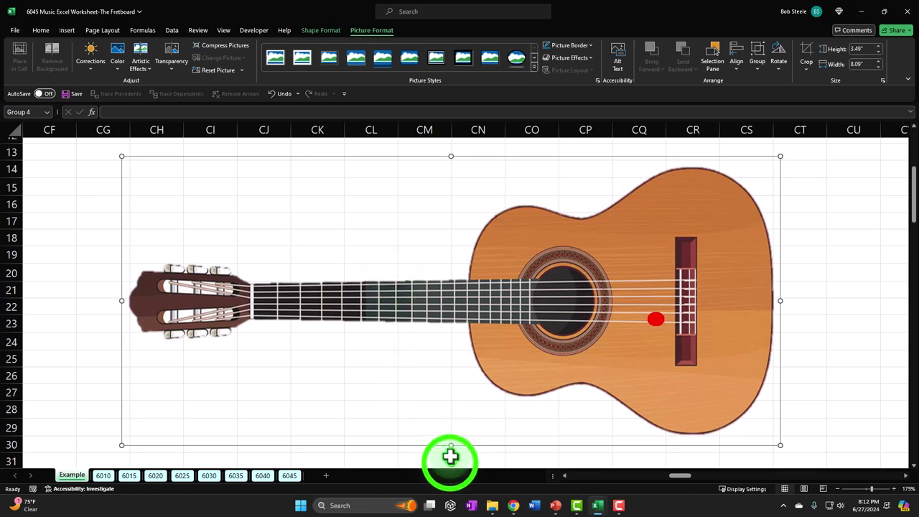
mouse_move(451, 462)
left_mouse_down()
mouse_move(416, 428)
mouse_move(419, 349)
mouse_move(497, 312)
mouse_move(472, 363)
mouse_move(462, 419)
mouse_move(444, 443)
mouse_move(450, 454)
left_mouse_up()
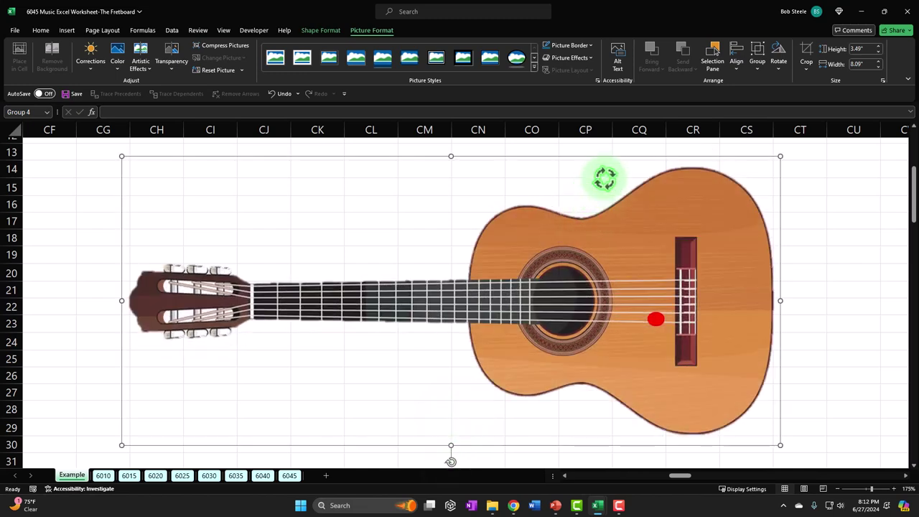
- Flip the rotated guitar picture vertically
left_click(776, 65)
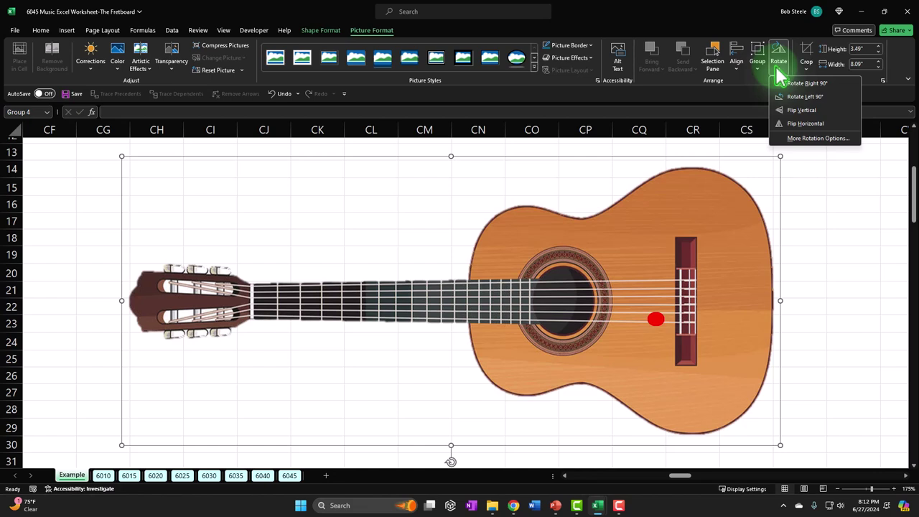
left_click(801, 110)
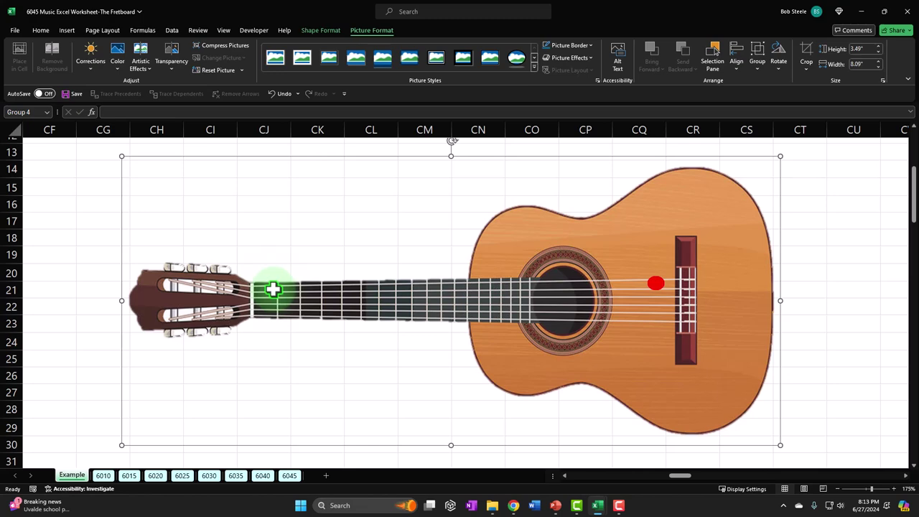
- Compare the first string's notes in AR11:BA11 of the fretboard table, including the open note, with the guitar picture
left_click_drag(677, 476, 632, 481)
scroll(543, 421, "up", 3)
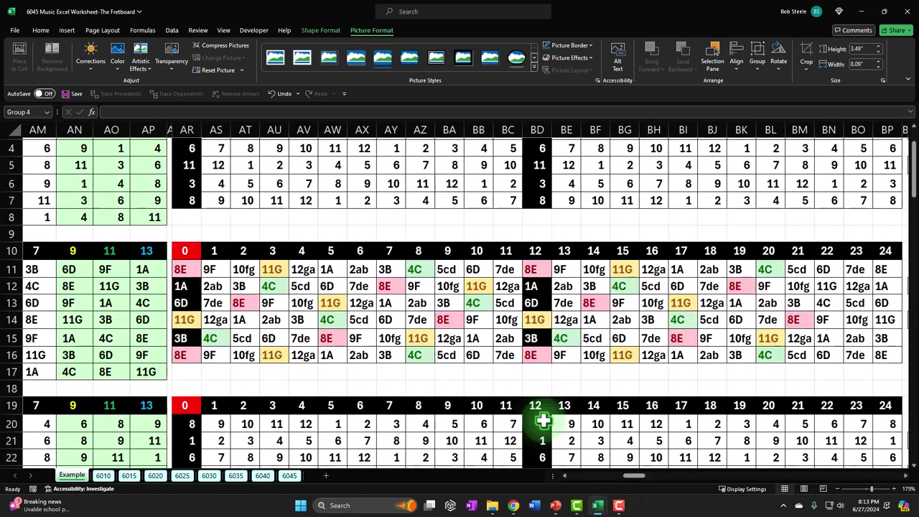
scroll(544, 421, "down", 3)
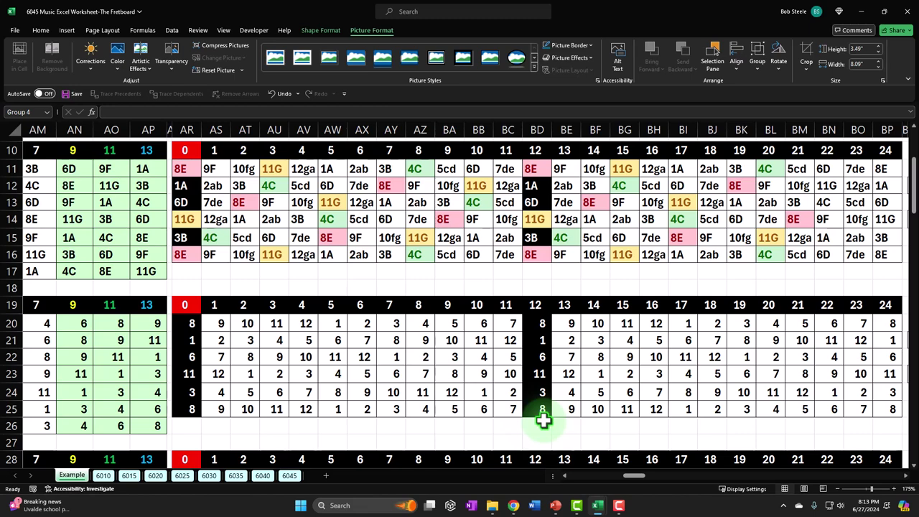
left_click_drag(184, 168, 445, 168)
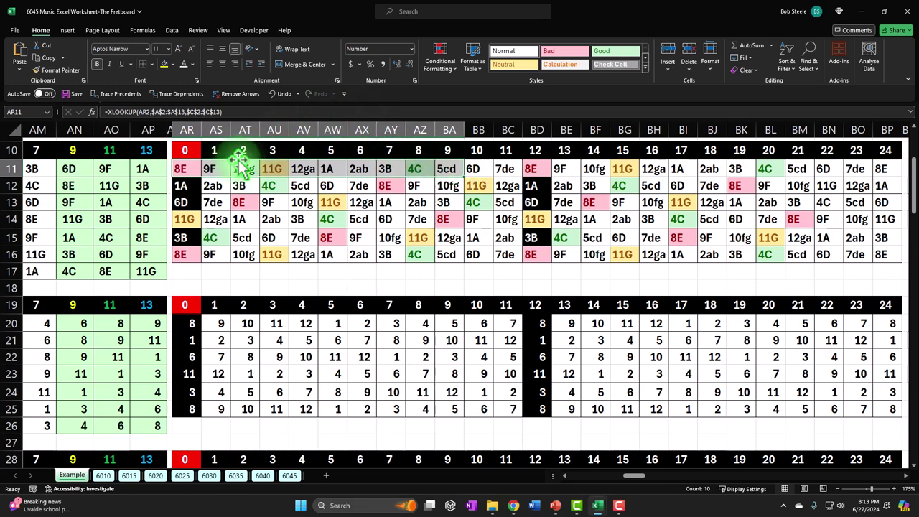
left_click(186, 170)
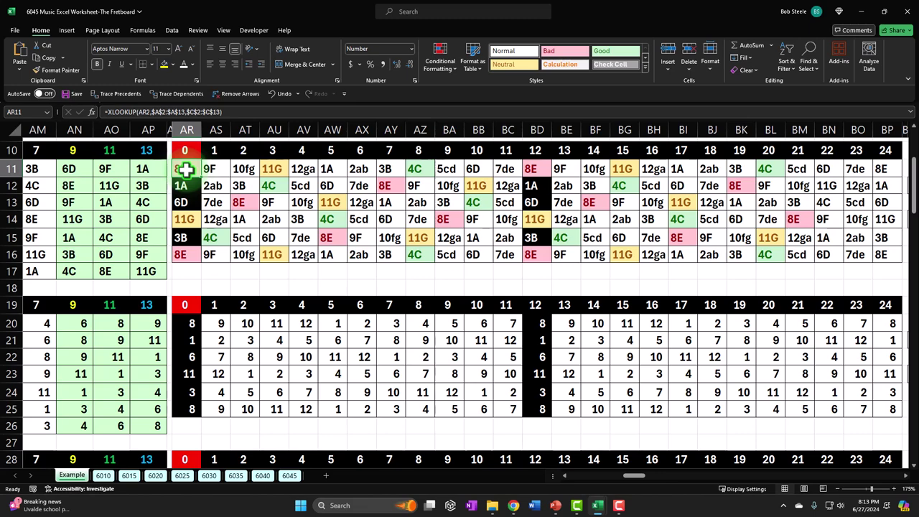
left_click_drag(632, 475, 687, 482)
scroll(647, 408, "down", 1)
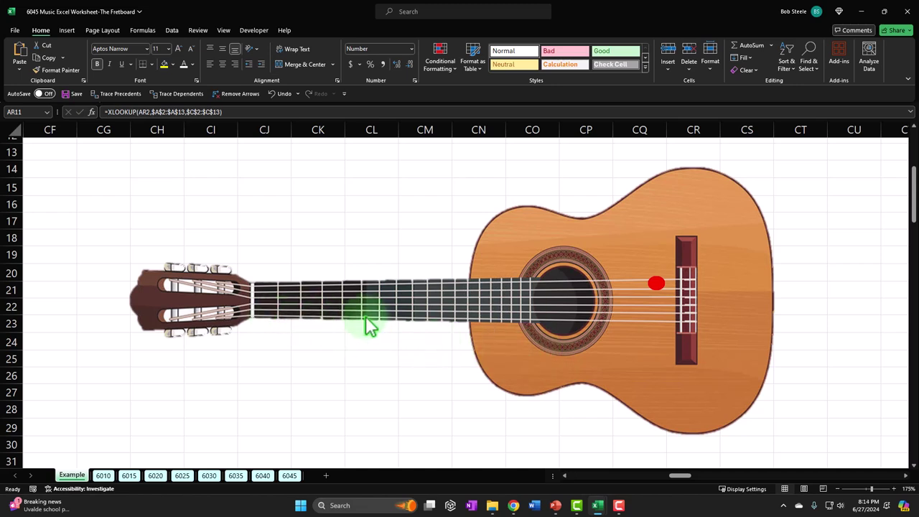
- Review the note list on the Example sheet, covering the numbers in A2:A13 and the combined number-note values in C2:C13
left_click_drag(677, 476, 629, 481)
scroll(301, 340, "up", 3)
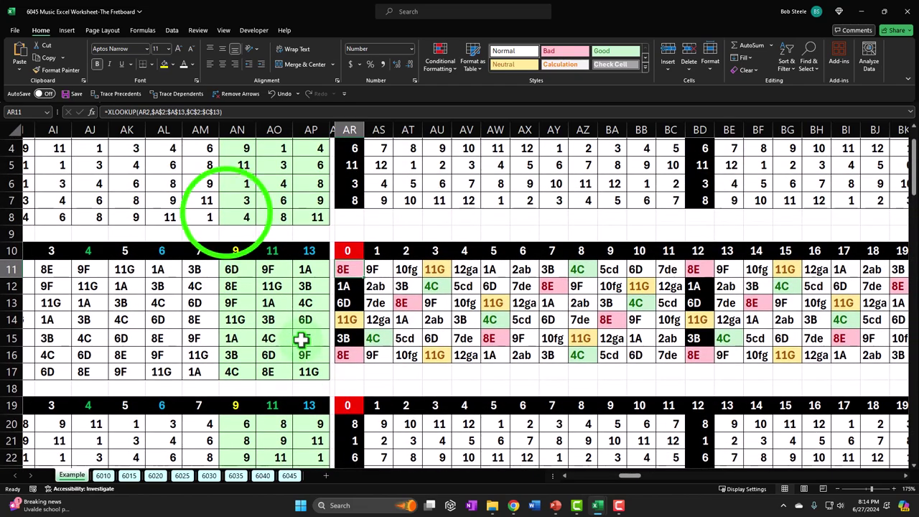
scroll(302, 340, "up", 1)
left_click(224, 213)
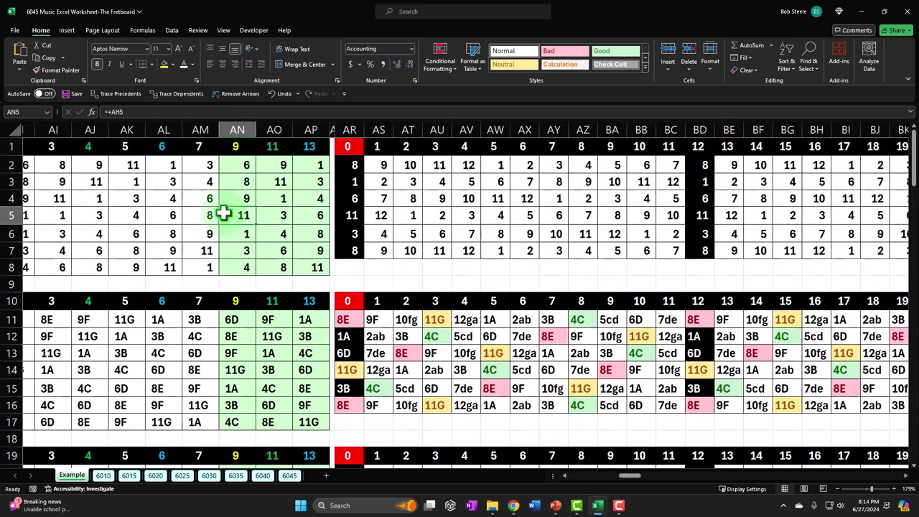
key("Left")
key("Left")
key("Left")
key("Left")
key("Left")
key("Left")
key("Left")
key("Left")
key("Left")
key("Left")
key("Left")
key("Left")
key("Left")
key("Left")
key("Left")
key("Left")
key("Left")
key("Left")
key("Left")
key("Left")
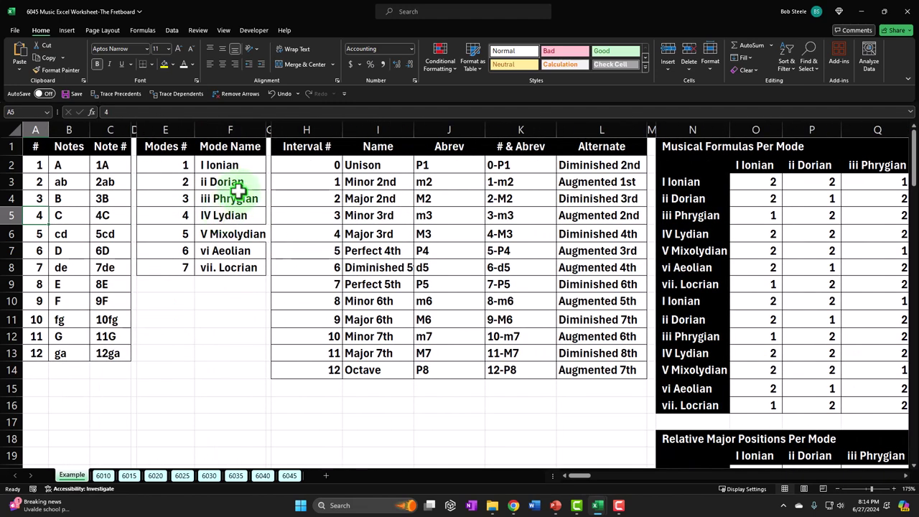
left_click_drag(61, 166, 36, 353)
left_click_drag(39, 165, 28, 346)
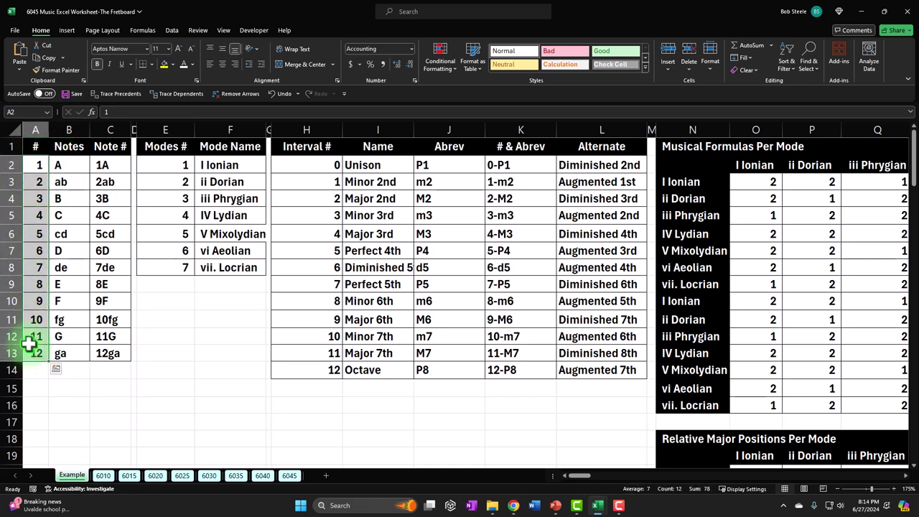
left_click_drag(105, 169, 107, 347)
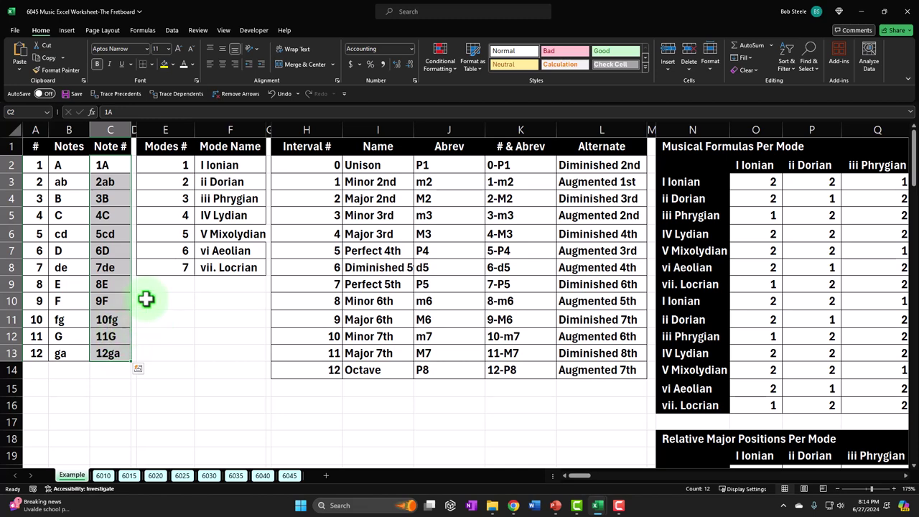
- Review the mode numbers and names in E1:F8 and the combined interval numbers and abbreviations in K2:K14
left_click_drag(181, 147, 224, 266)
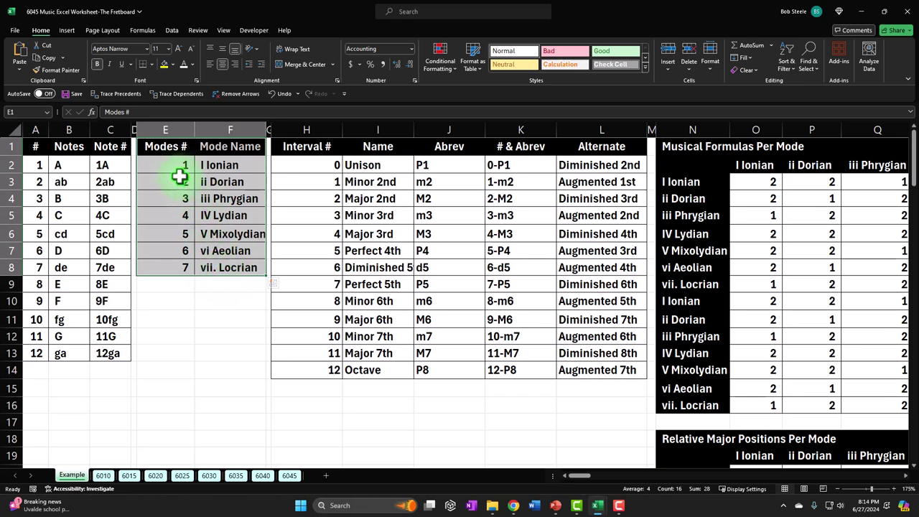
left_click_drag(179, 168, 178, 276)
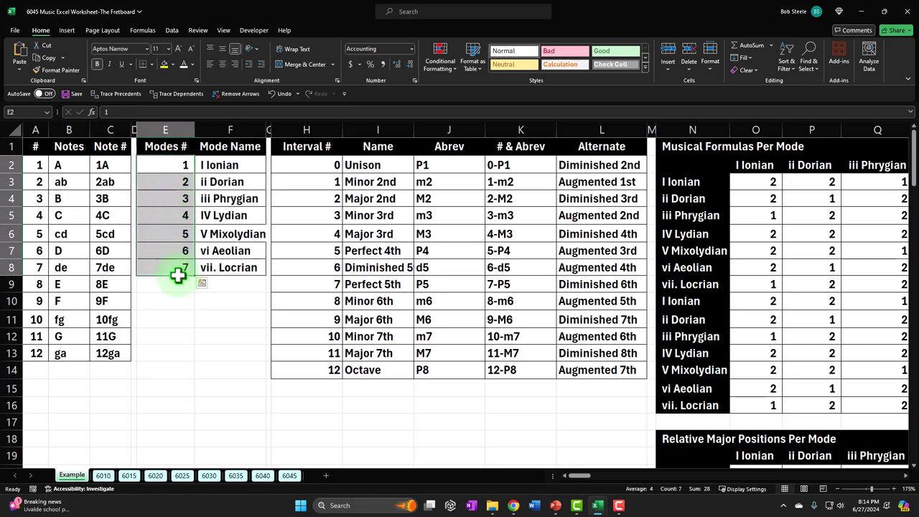
left_click(501, 168)
left_click_drag(501, 168, 505, 376)
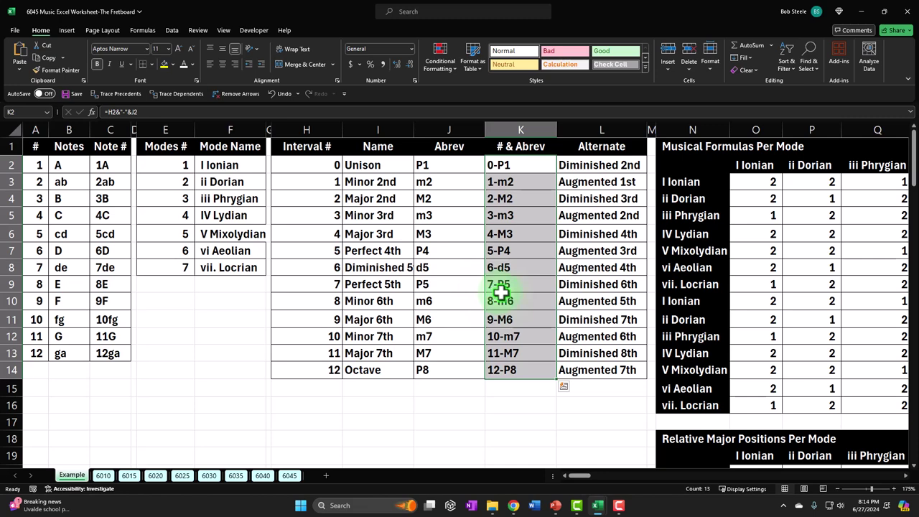
left_click(508, 288)
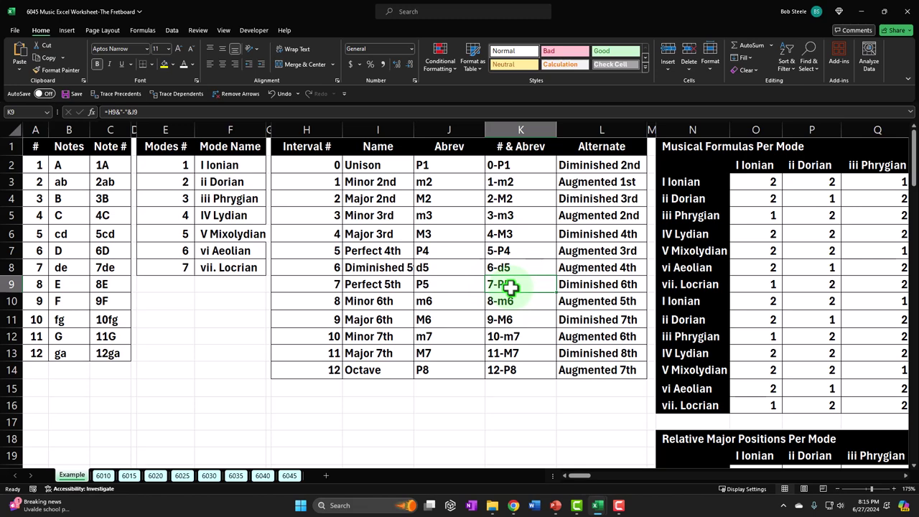
- Examine the Musical Formulas Per Mode table, comparing the Ionian, Dorian, Phrygian and Lydian columns
key("Right")
key("Right")
key("Right")
key("Right")
key("Right")
key("Right")
key("Right")
key("Right")
key("Right")
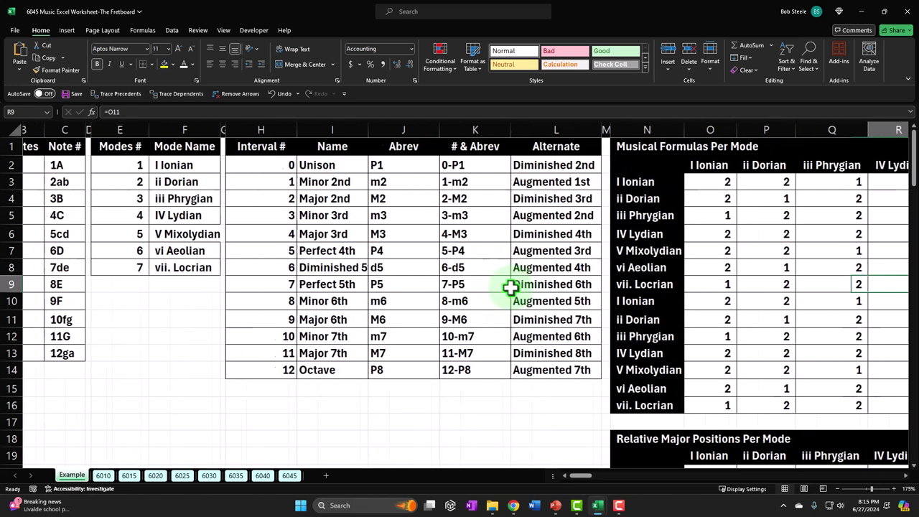
key("Right")
key("Right")
key("Right")
key("Right")
key("Right")
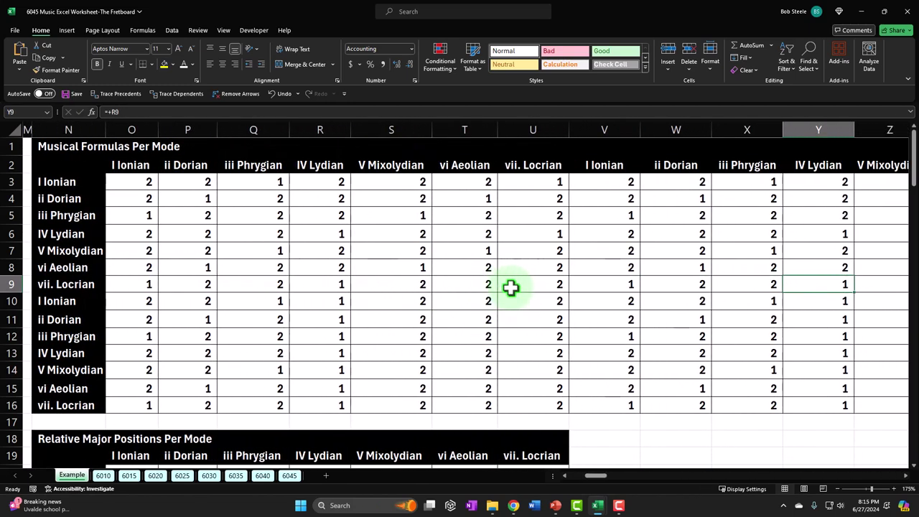
left_click_drag(140, 185, 138, 316)
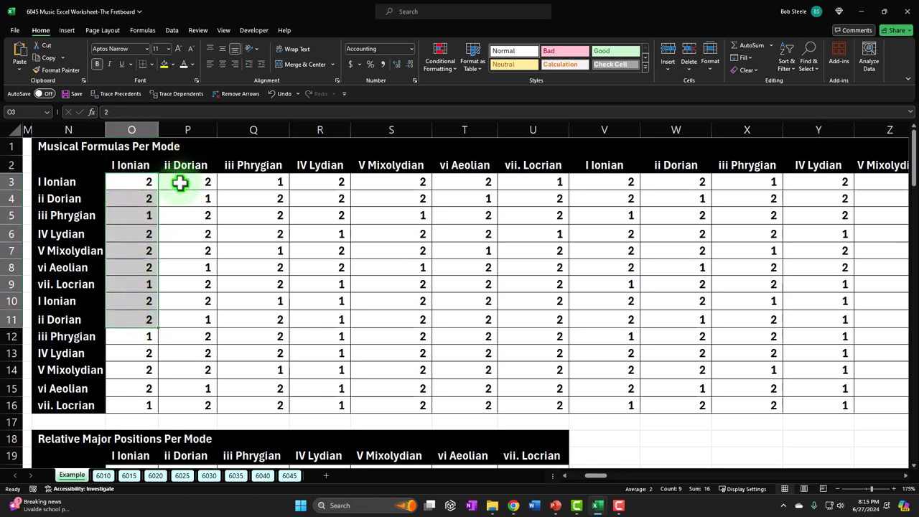
left_click_drag(180, 180, 180, 235)
left_click_drag(247, 183, 243, 253)
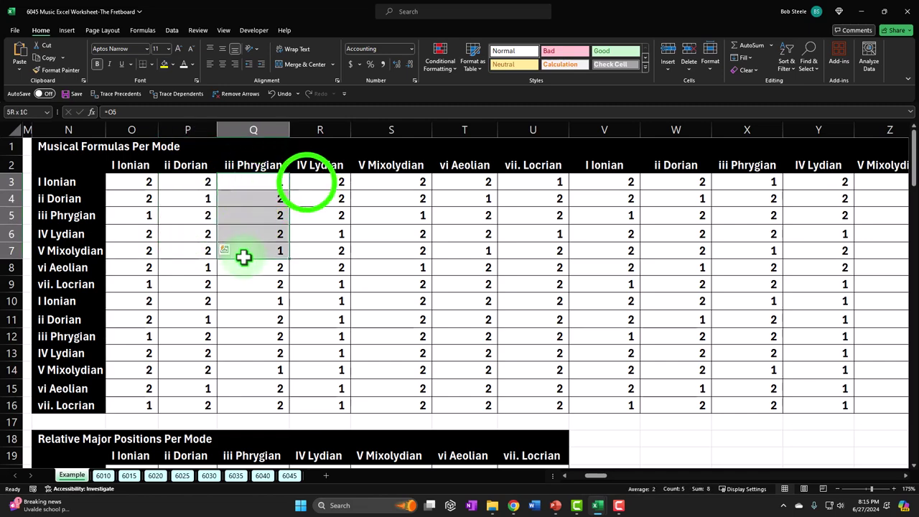
left_click_drag(306, 183, 307, 233)
- Examine the Relative Major Positions in Mode Format table and the two Intervals from First Note In Scale tables
scroll(307, 233, "down", 7)
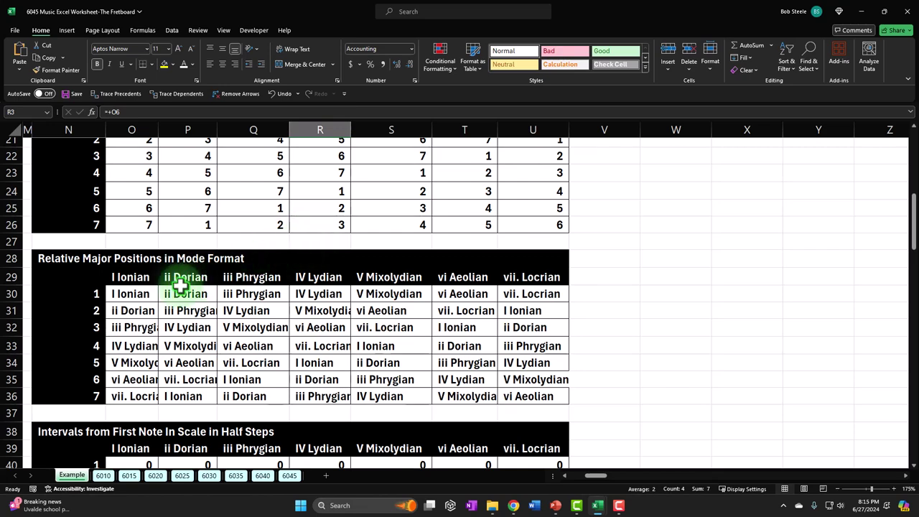
left_click_drag(127, 294, 218, 357)
scroll(216, 353, "down", 4)
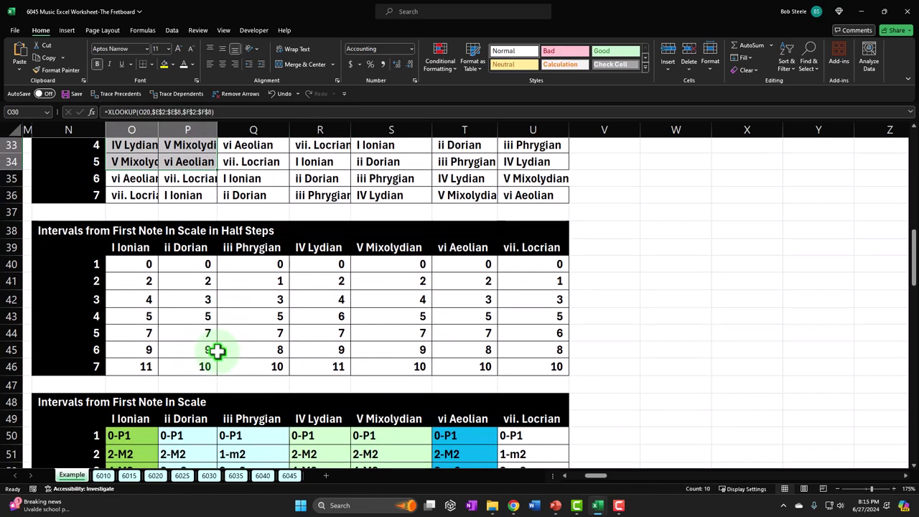
scroll(217, 351, "down", 3)
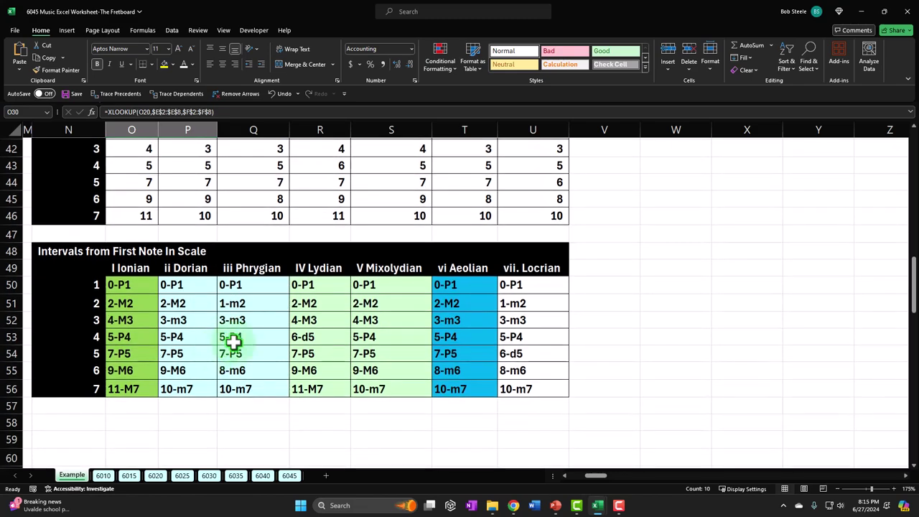
- Examine the Major/Ionian number table and its note-name version in AD10:AP17, beside the fretboard tables
scroll(579, 287, "up", 14)
left_click(578, 286)
key("Right")
key("Right")
key("Right")
key("Right")
key("Right")
key("Right")
key("Right")
key("Right")
key("Right")
key("Right")
key("Right")
key("Right")
key("Right")
key("Right")
key("Right")
key("Right")
key("Right")
key("Right")
key("Right")
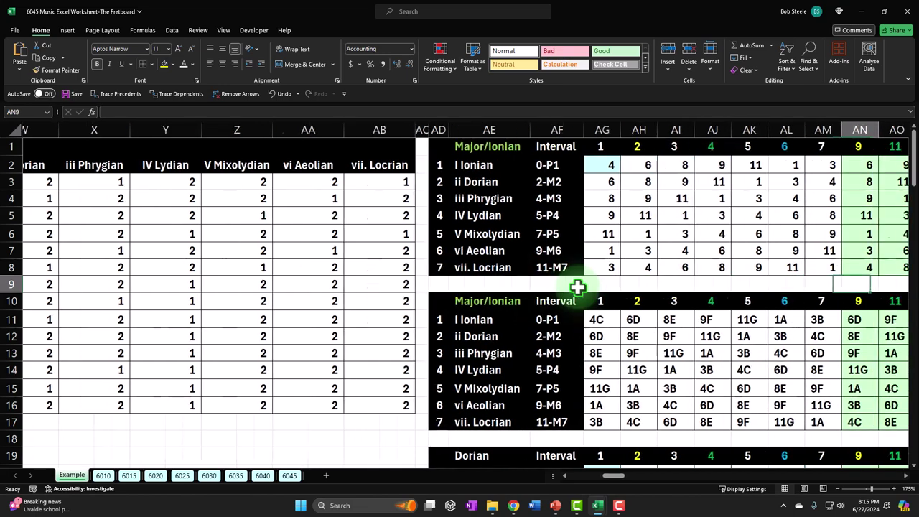
key("Right")
key("Right")
key("Right")
key("Right")
key("Right")
key("Right")
key("Right")
key("Right")
key("Right")
key("Right")
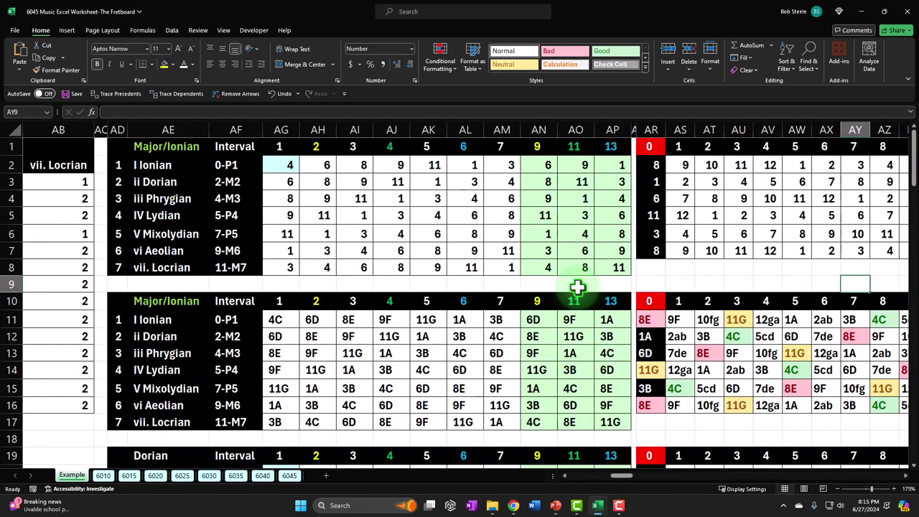
scroll(578, 288, "down", 1)
left_click_drag(113, 253, 607, 377)
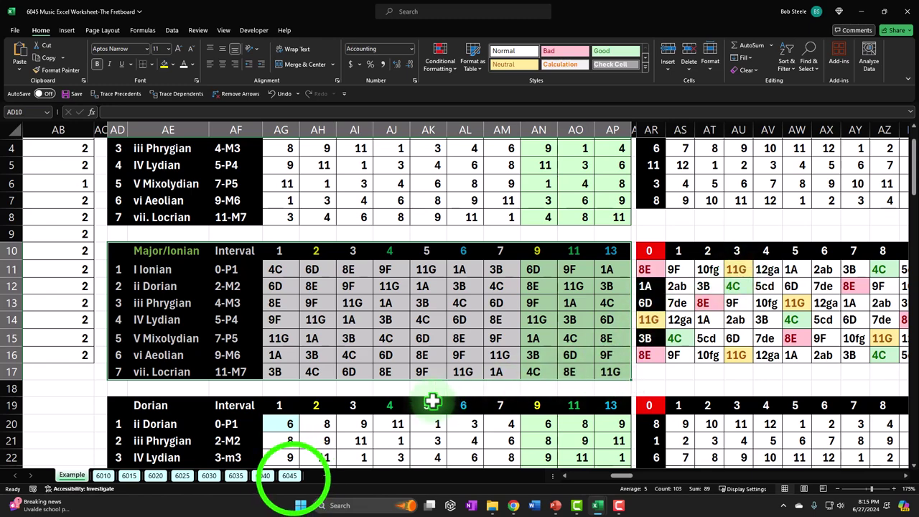
- On the 6045 sheet, copy the formatting of narrow spacer column AC onto column AQ with Format Painter
left_click(291, 477)
left_click(277, 260)
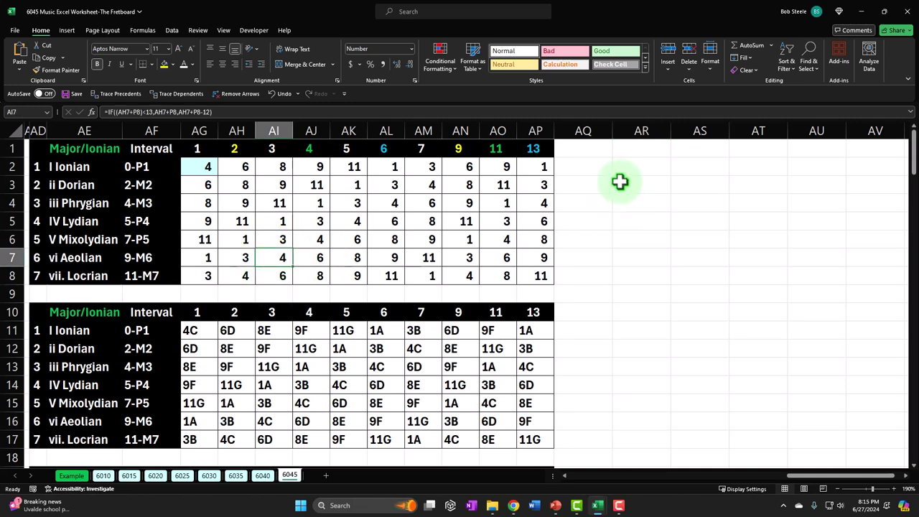
left_click(565, 476)
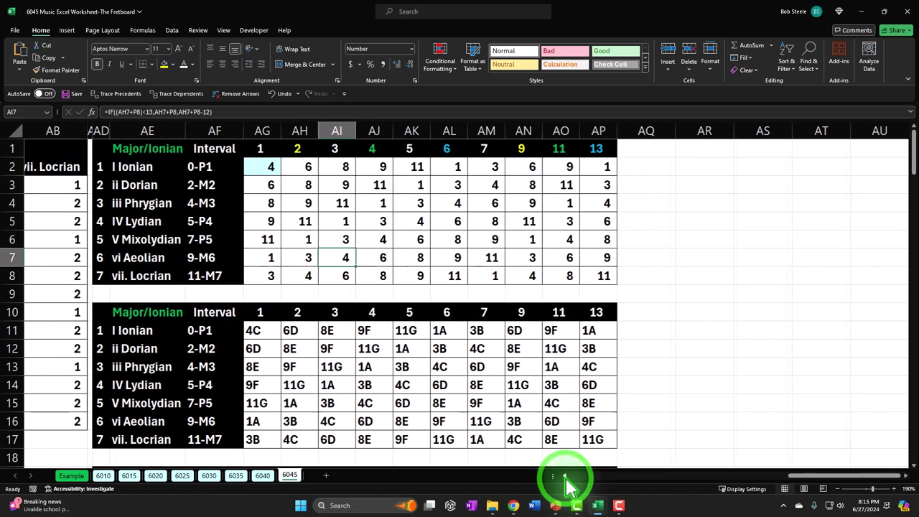
left_click(96, 126)
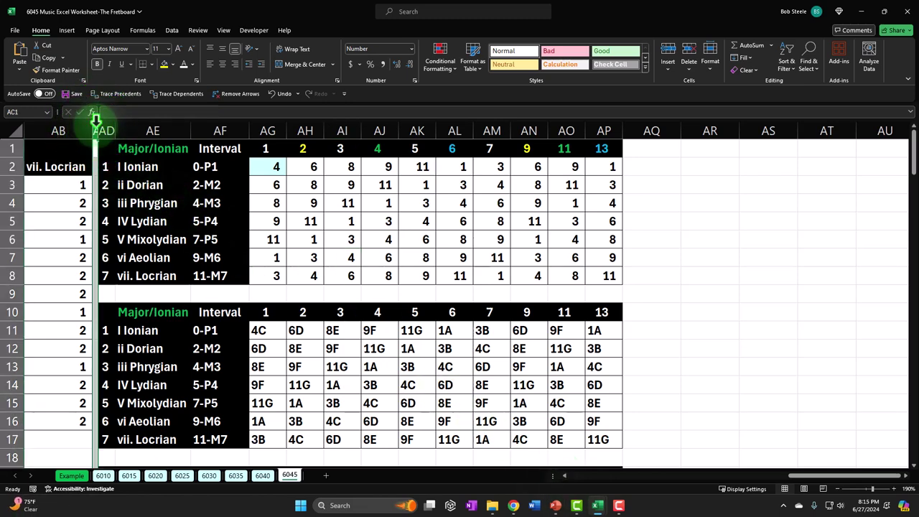
left_click(60, 71)
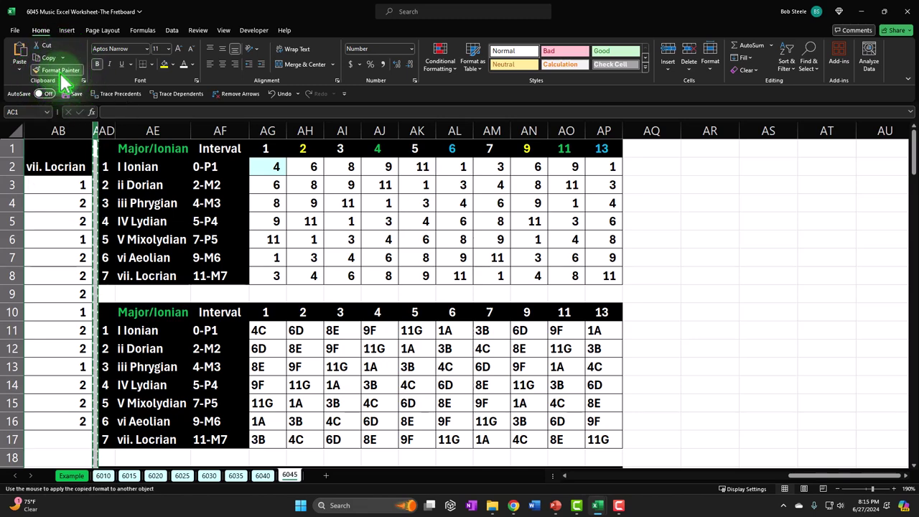
left_click(662, 125)
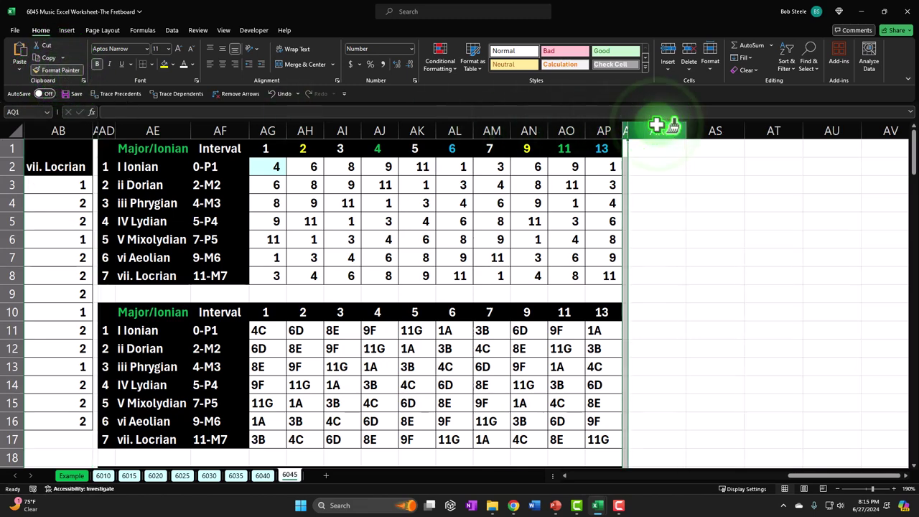
- Enter 0 in AR1 and 1 in AS1 to start the fret number header
left_click(650, 147)
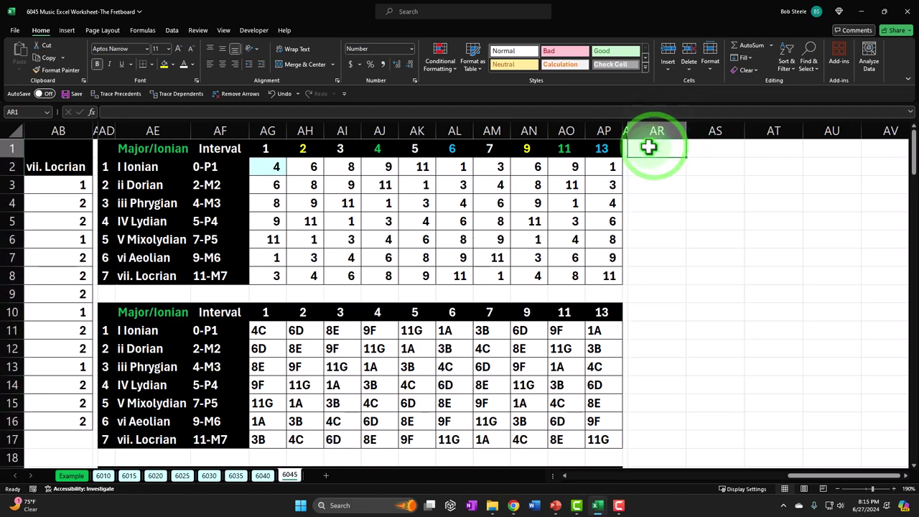
key("Right")
key("Right")
key("Right")
key("Right")
key("Left")
key("Left")
key("Left")
key("Left")
type("0")
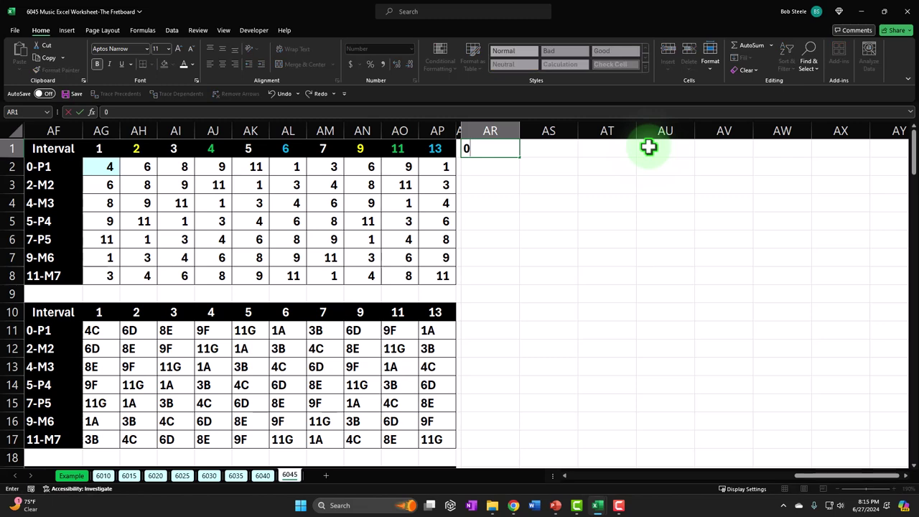
key("Tab")
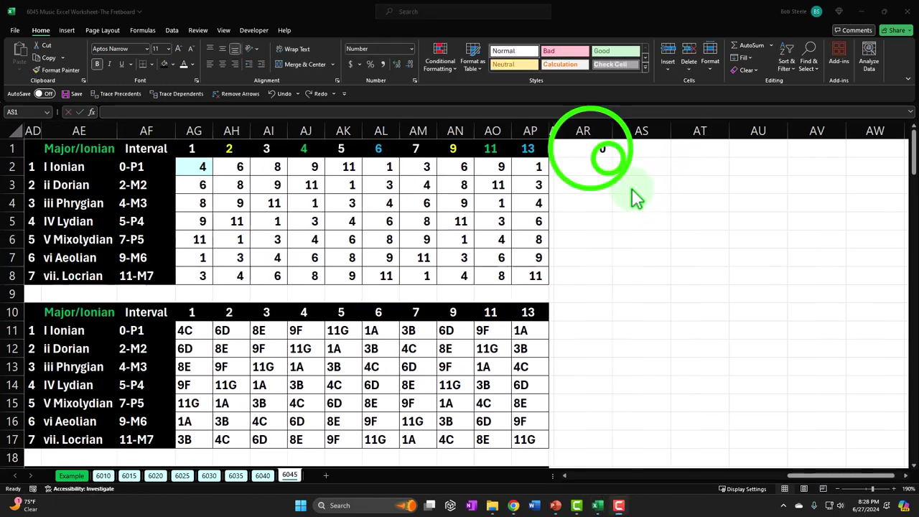
left_click(603, 148)
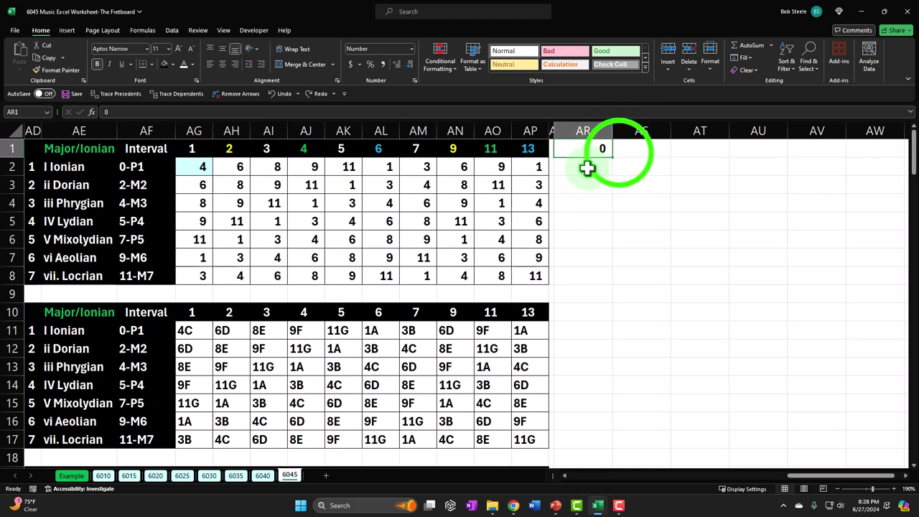
double_click(620, 151)
type("1")
key("Tab")
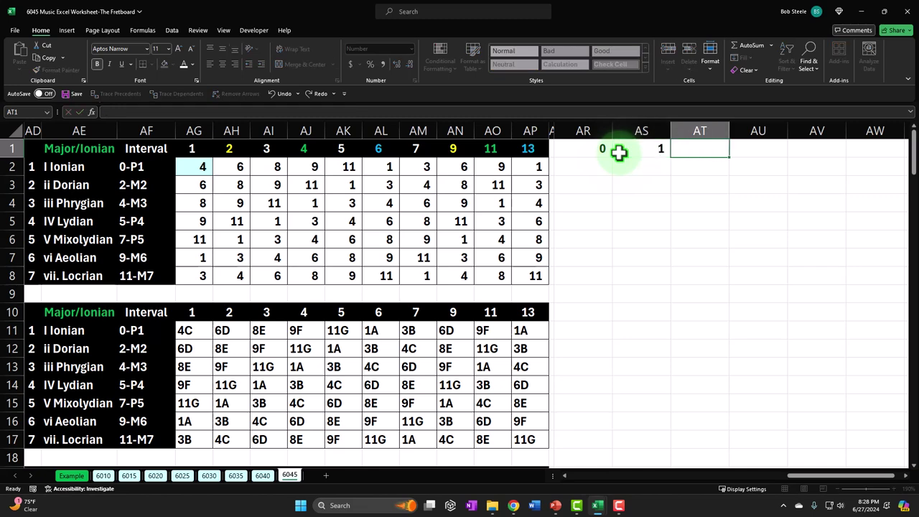
- Extend the 0, 1 series in AR1:AS1 across row 1 to 24 in BP1
left_click_drag(597, 152, 621, 151)
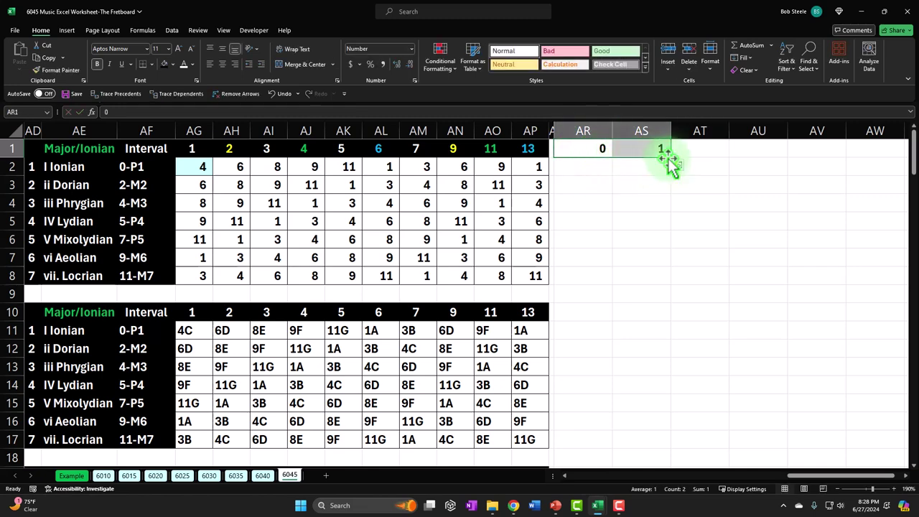
left_click_drag(672, 161, 760, 159)
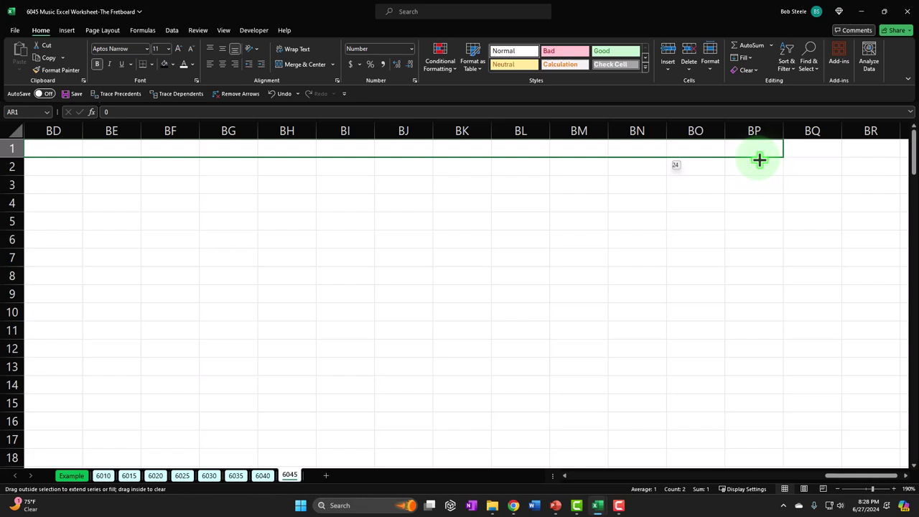
left_click_drag(760, 159, 760, 159)
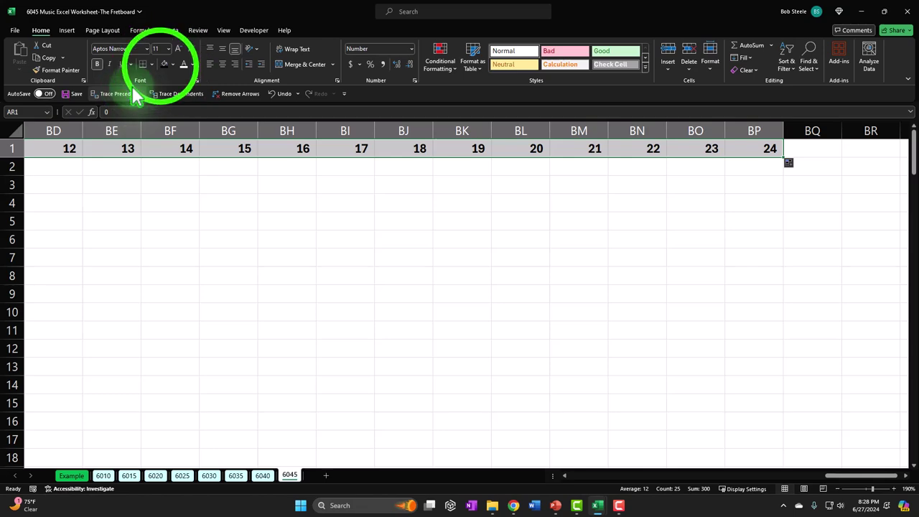
- Format the fret number header AR1:BP1 with black fill, white font and centered alignment
left_click(166, 65)
left_click(184, 64)
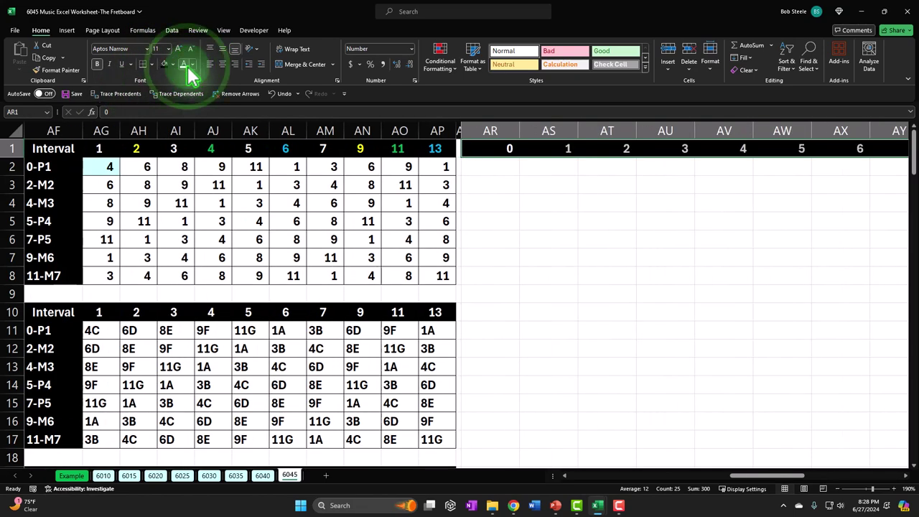
left_click(568, 243)
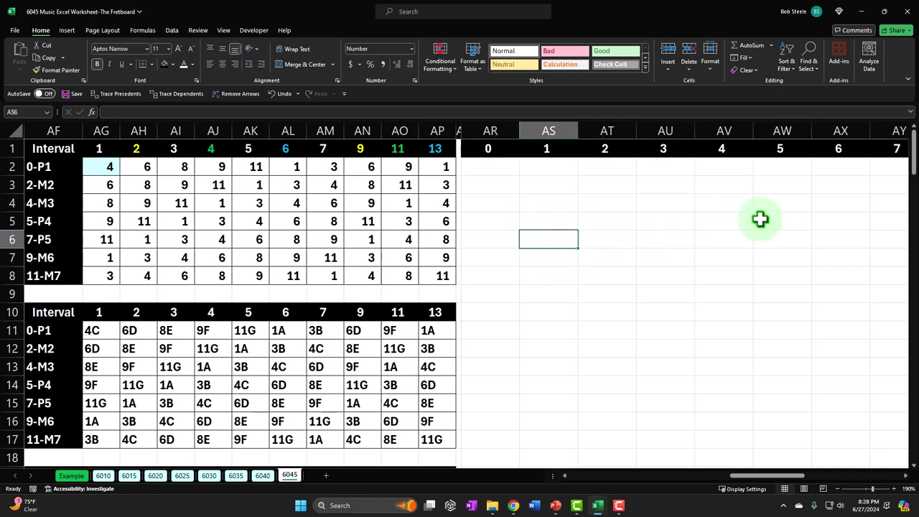
left_click(277, 222)
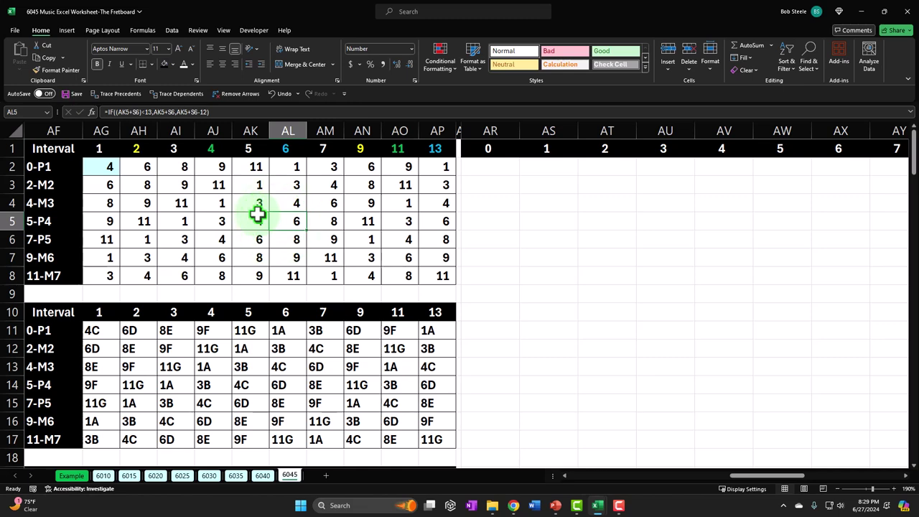
- Narrow fretboard columns AR through BP so they fit the fret numbers compactly
key("Left")
key("Left")
key("Left")
key("Left")
key("Left")
key("Left")
key("Left")
key("Left")
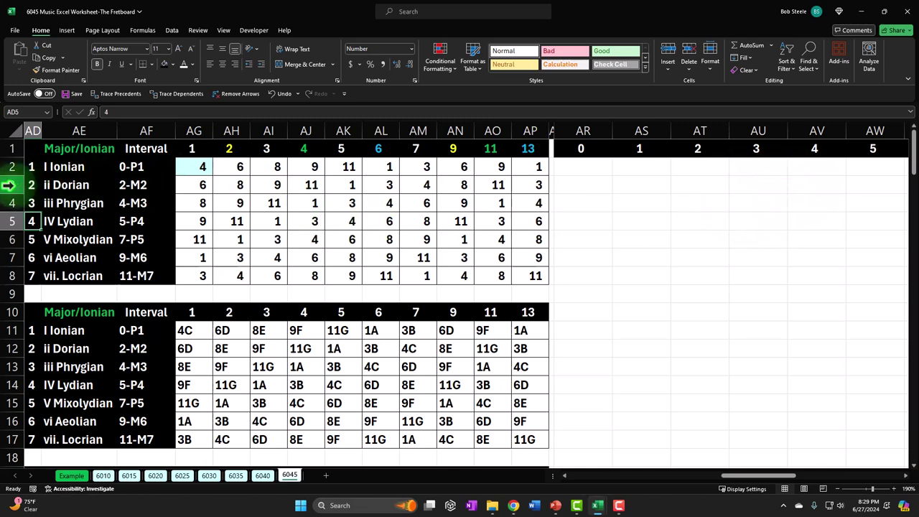
left_click_drag(578, 131, 764, 133)
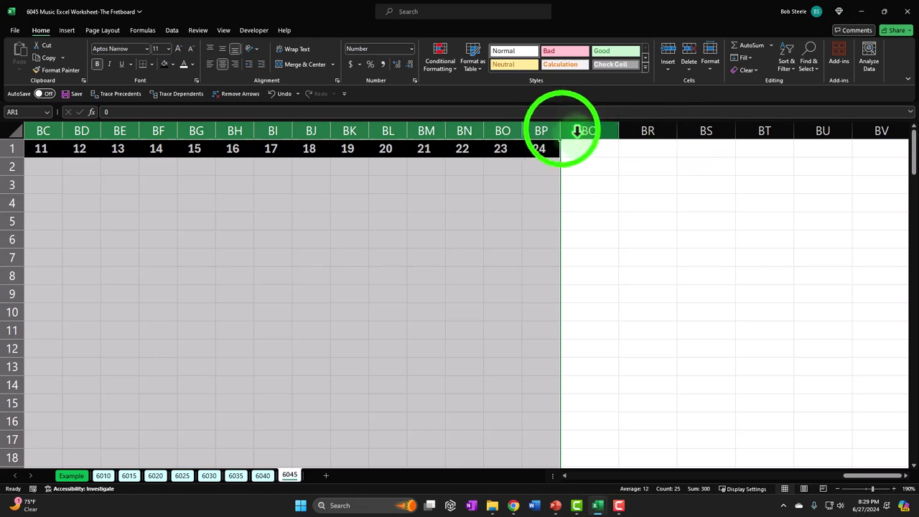
left_click_drag(562, 128, 554, 127)
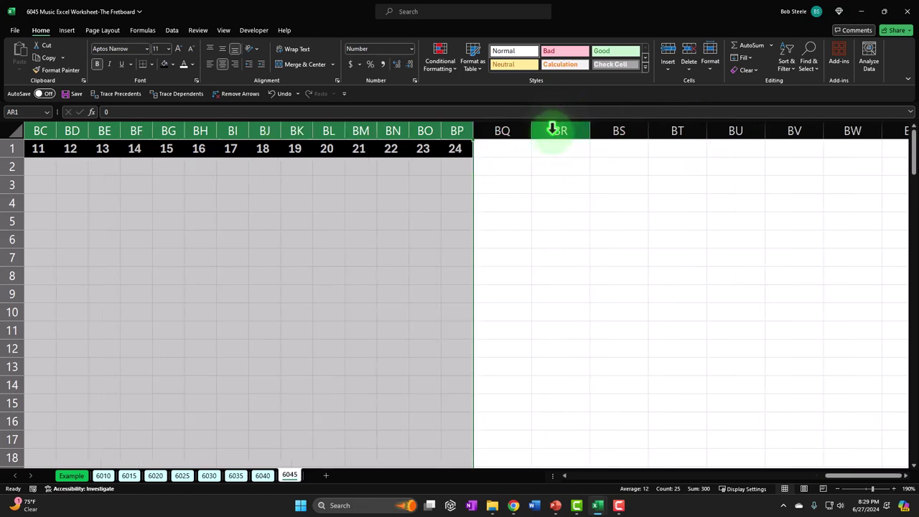
- Enter the open-string note numbers 8, 1, 6, 11 and 3 in AR2:AR6 under fret 0
key("Left")
key("Left")
key("Left")
key("Left")
key("Left")
key("Left")
key("Left")
key("Left")
key("Left")
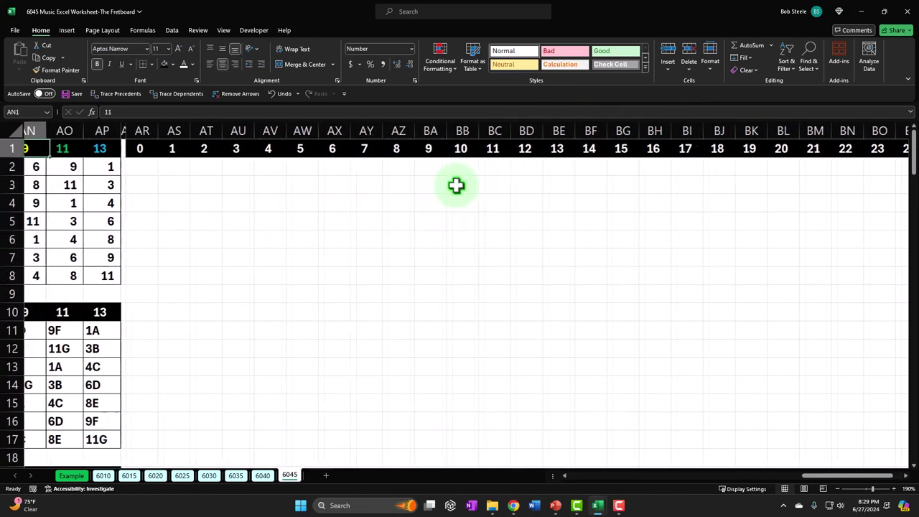
key("Left")
key("Left")
key("Left")
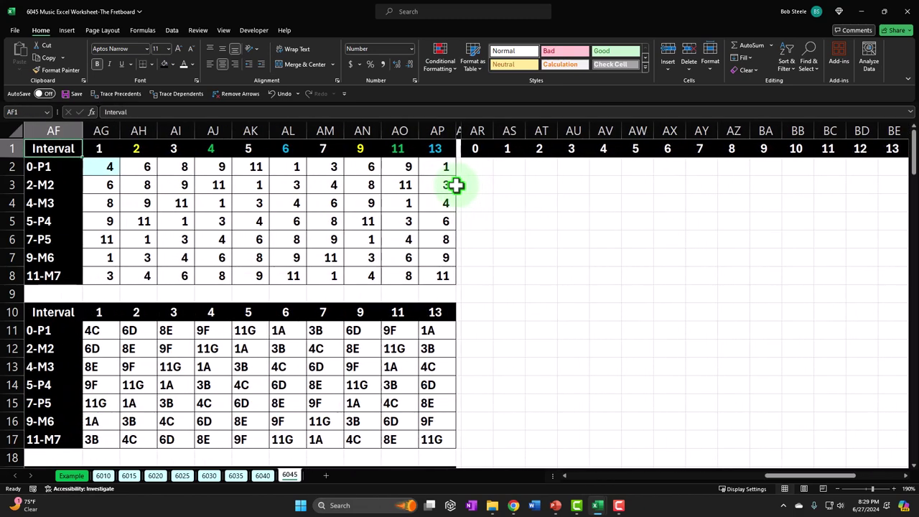
left_click(478, 166)
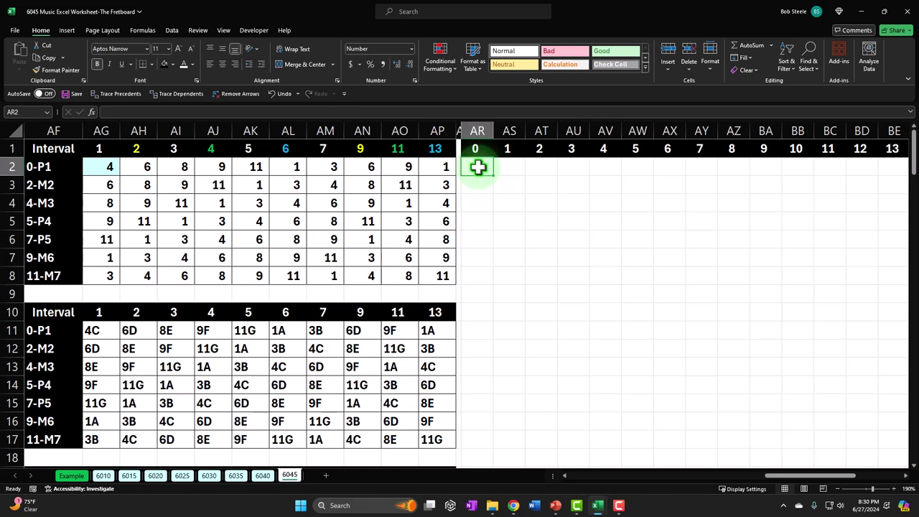
key("Return")
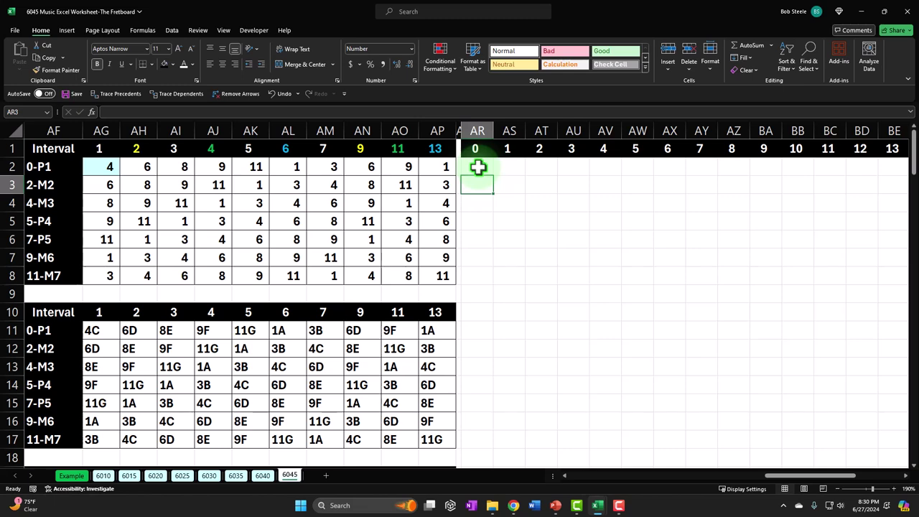
type("1")
key("Return")
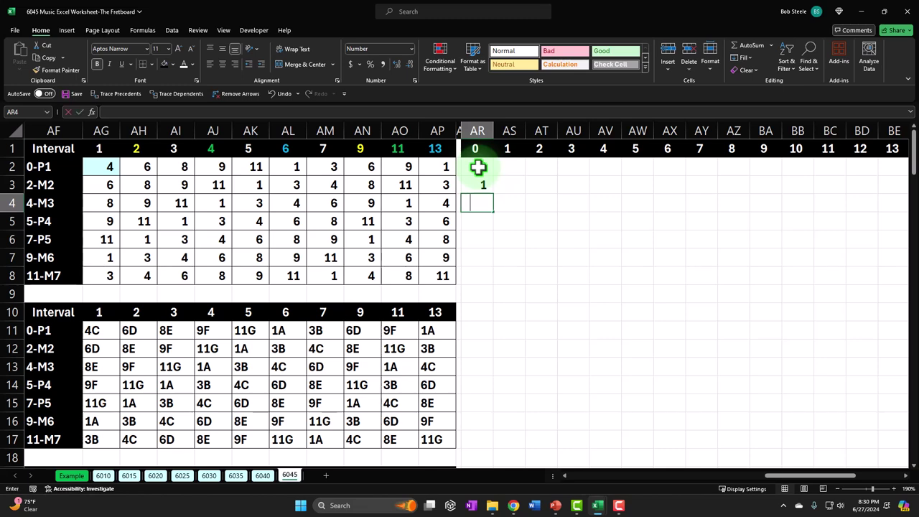
type("6")
key("Return")
type("11")
key("Return")
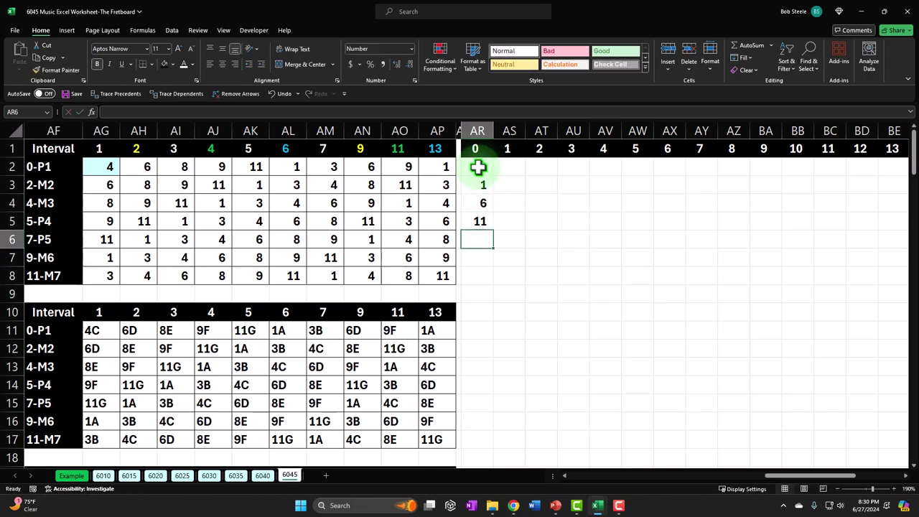
type("3")
key("Return")
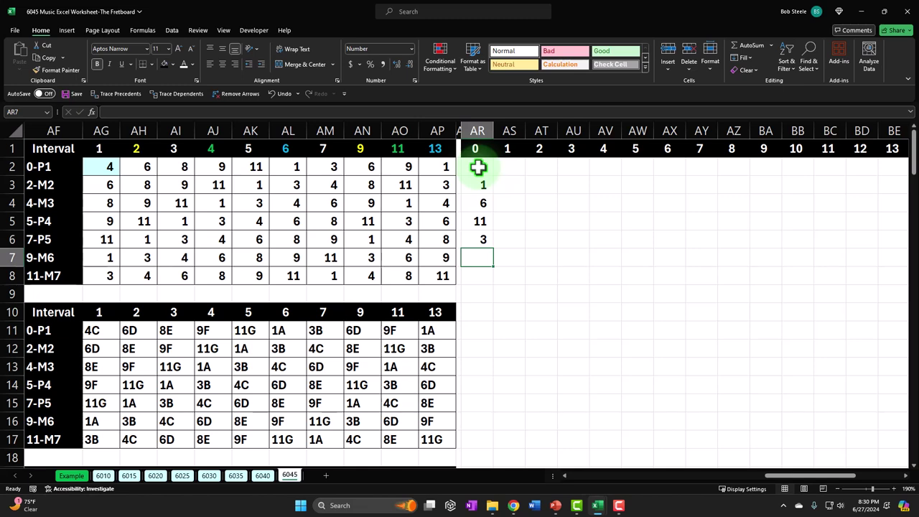
- Link the sixth string's open note in AR7 to the first string's value in AR2 with a cell-reference formula
type("=")
key("Up")
key("Up")
key("Up")
key("Up")
key("Up")
key("Return")
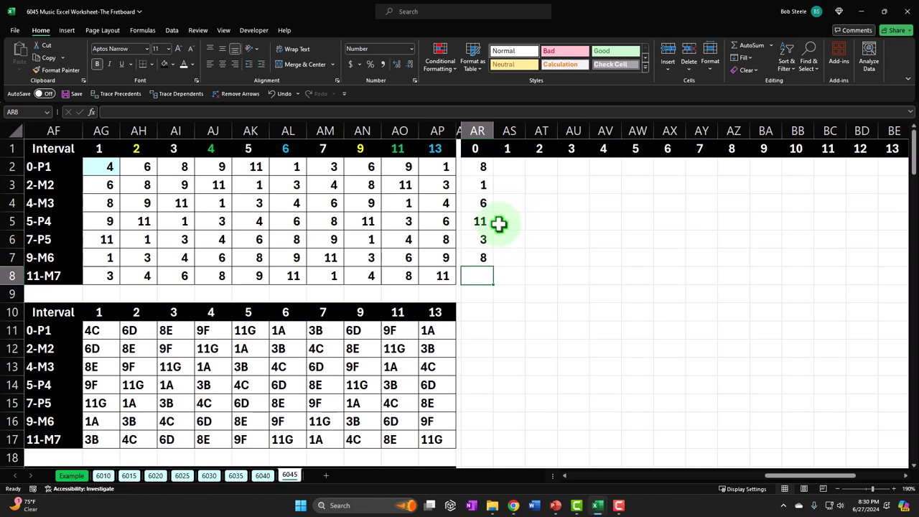
- On the Example sheet, compare the fretboard number table in rows 2 to 7 with the XLOOKUP note-name table in rows 11 to 16
left_click(478, 307)
left_click_drag(479, 307, 556, 416)
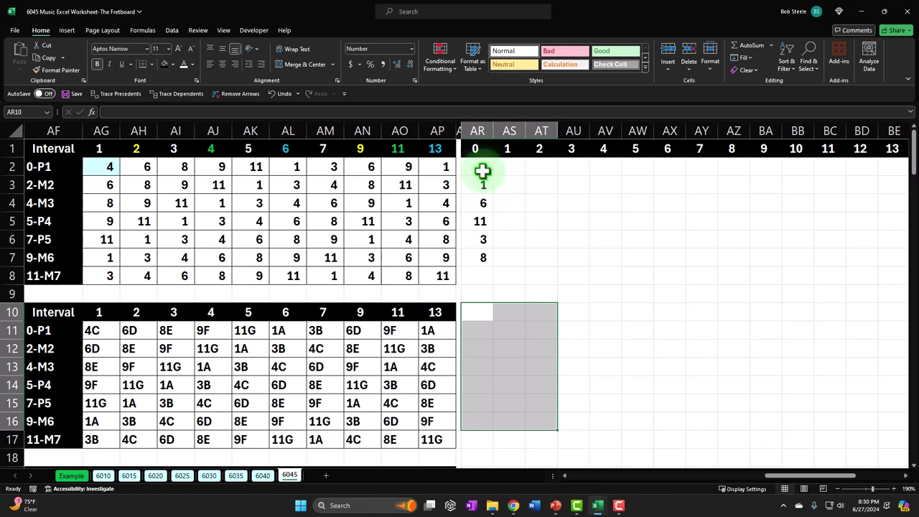
left_click(72, 476)
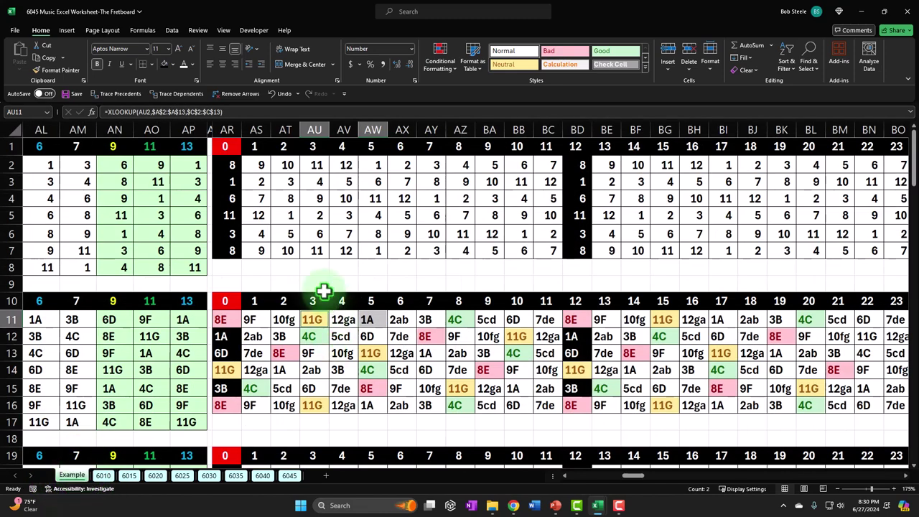
left_click_drag(232, 165, 542, 253)
left_click_drag(222, 320, 549, 404)
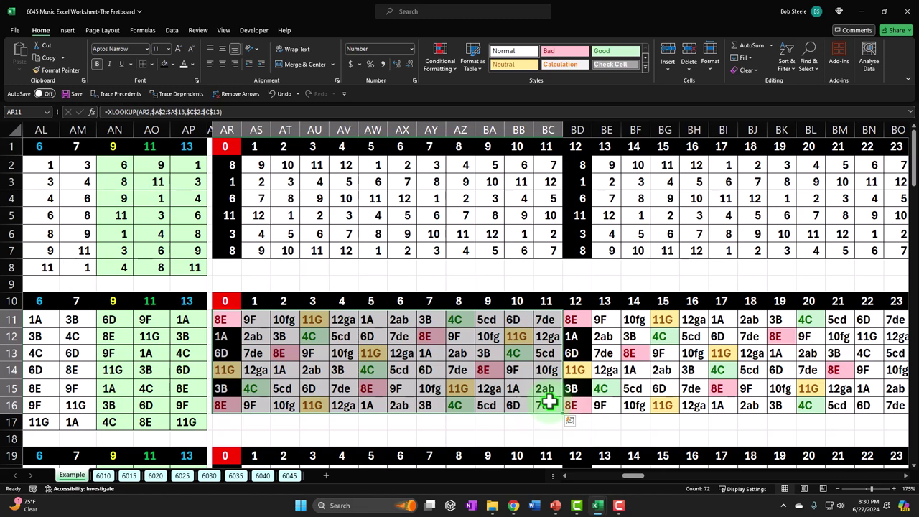
left_click(518, 340)
left_click_drag(259, 316, 572, 404)
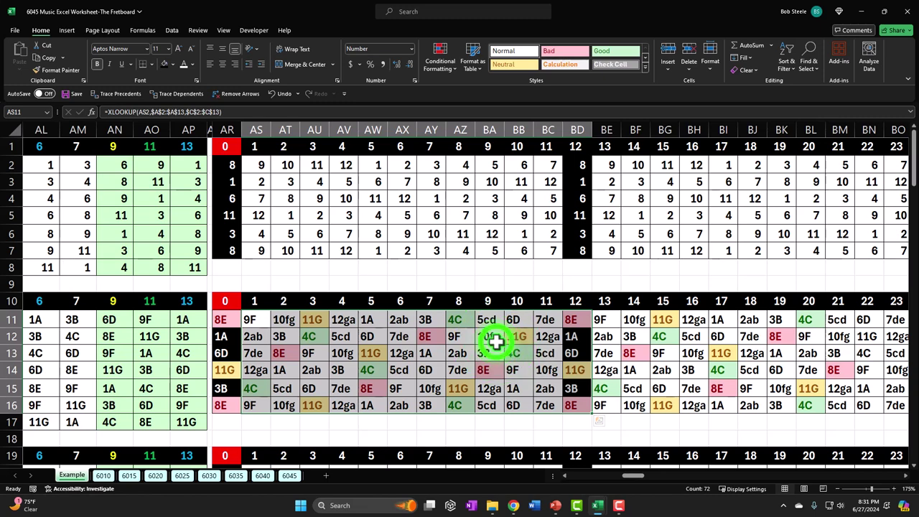
left_click(494, 343)
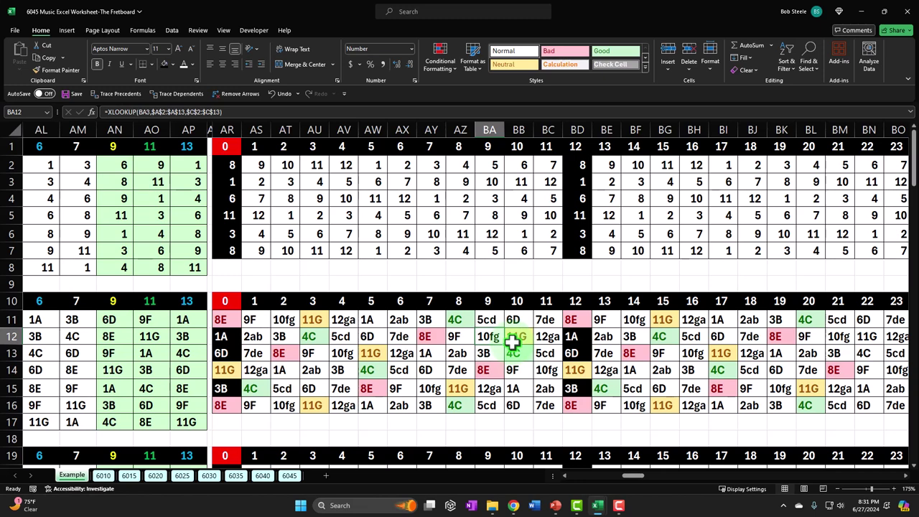
left_click_drag(226, 164, 575, 245)
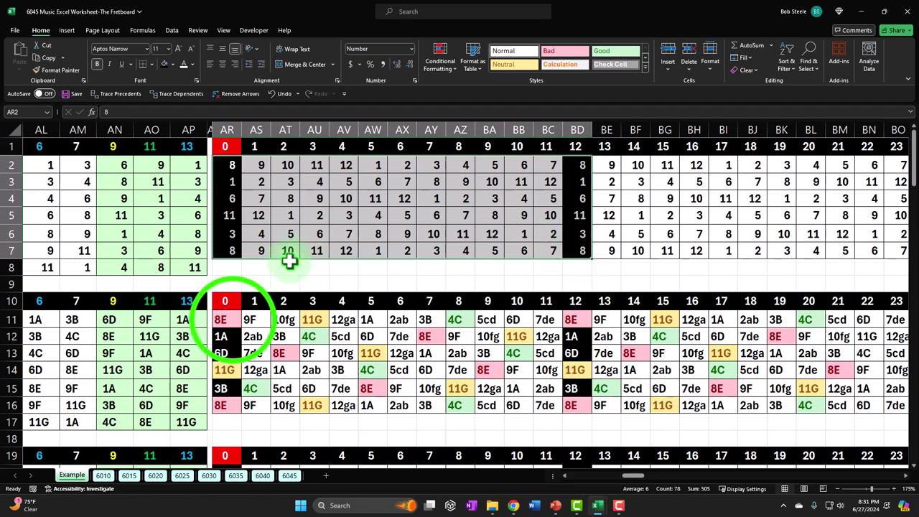
left_click_drag(223, 319, 545, 404)
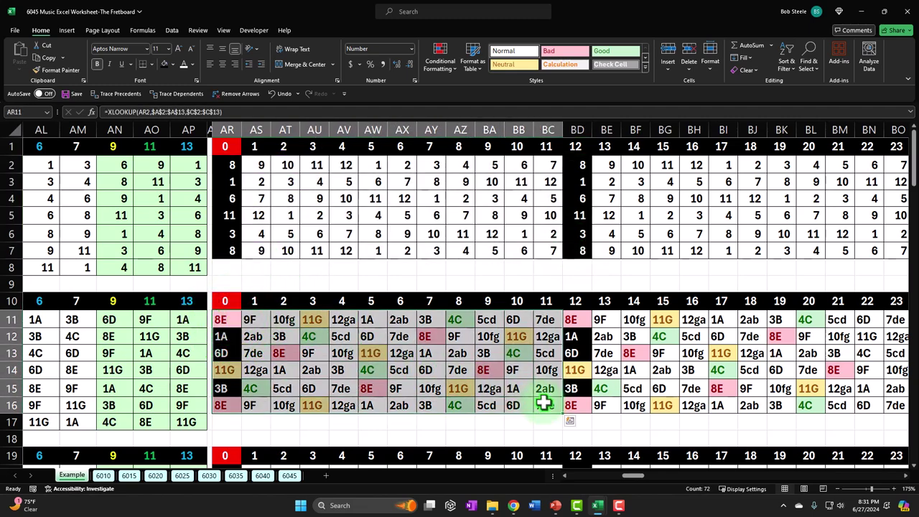
left_click_drag(228, 164, 537, 251)
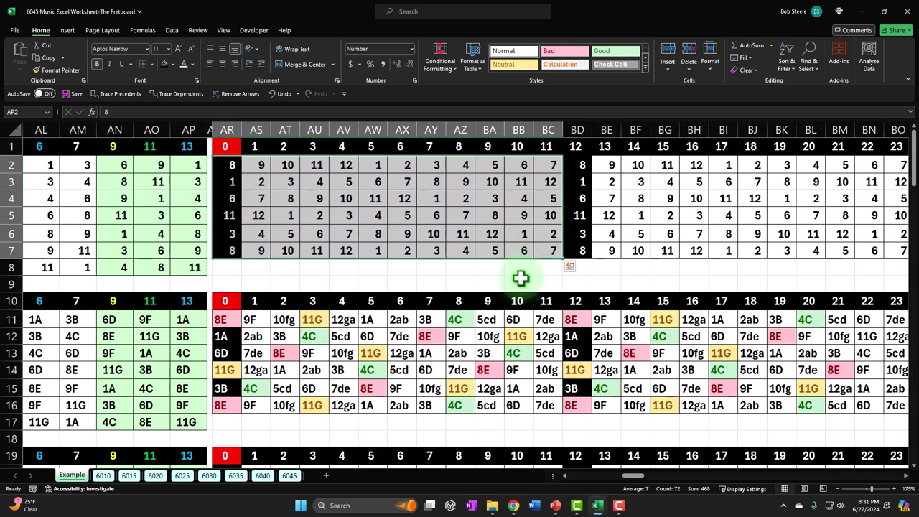
left_click(381, 333)
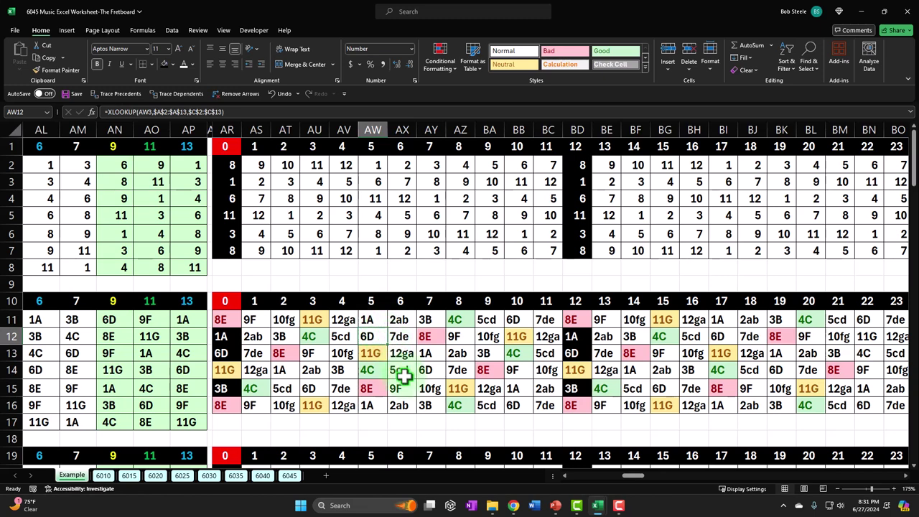
left_click(400, 320)
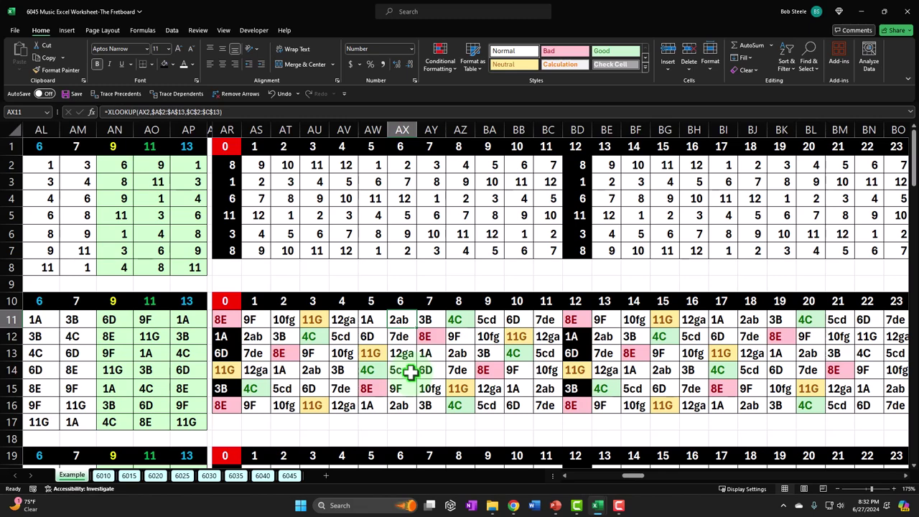
- Examine the Example sheet's Major/Ionian number and note-name tables beside the fretboard
key("Left")
key("Left")
key("Left")
key("Left")
key("Left")
key("Left")
key("Left")
key("Left")
key("Left")
key("Left")
key("Left")
key("Left")
key("Left")
key("Left")
key("Left")
key("Left")
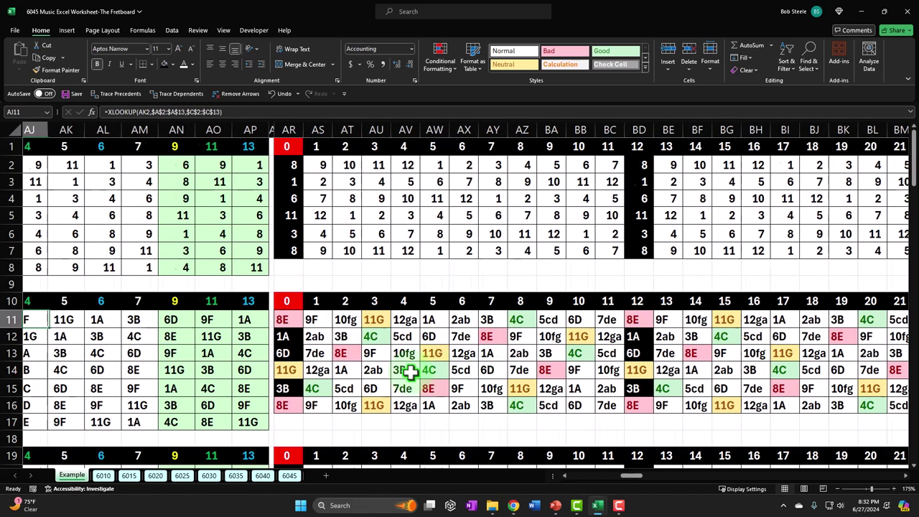
key("Left")
key("Left")
key("Left")
key("Left")
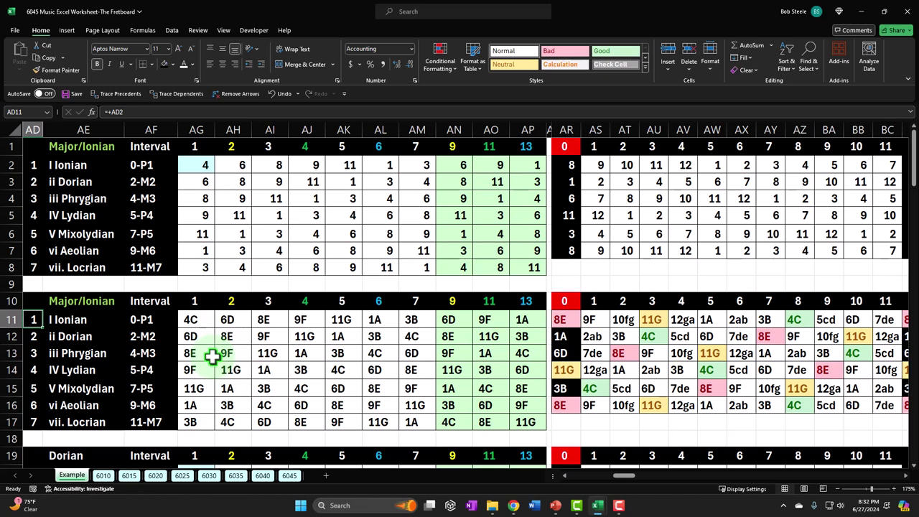
- Examine the Example sheet's fretboard note-name table along the higher frets and the XLOOKUP formula in AV11
left_click(632, 333)
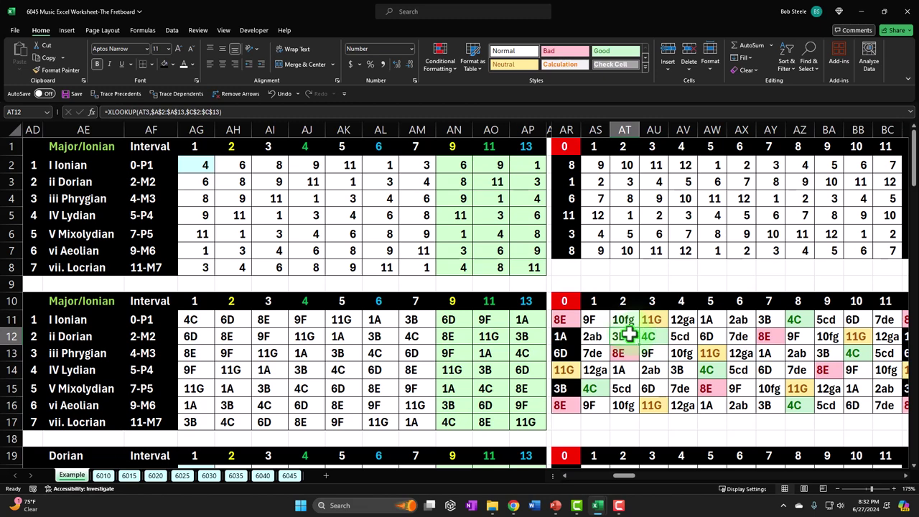
key("Right")
key("Right")
key("Right")
key("Right")
key("Right")
key("Right")
key("Right")
key("Right")
key("Right")
key("Right")
key("Right")
key("Right")
key("Right")
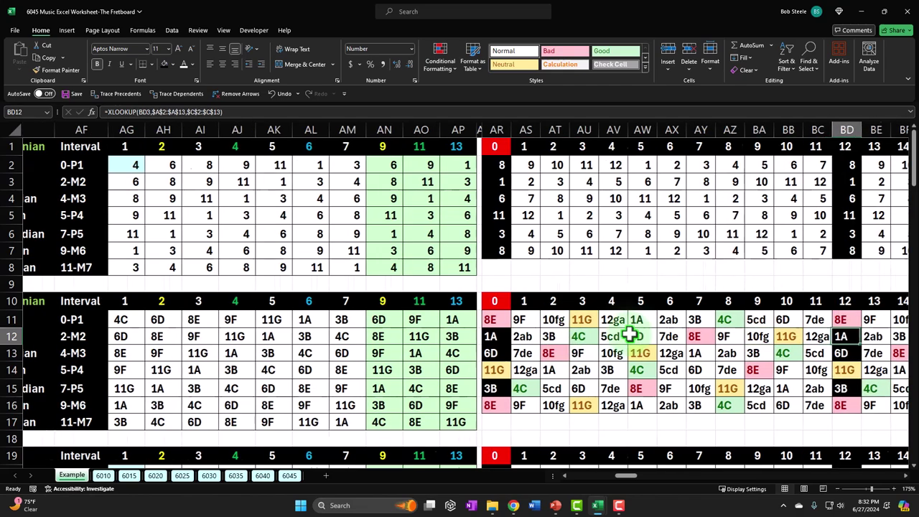
key("Right")
key("Right")
key("Right")
key("Right")
key("Right")
key("Right")
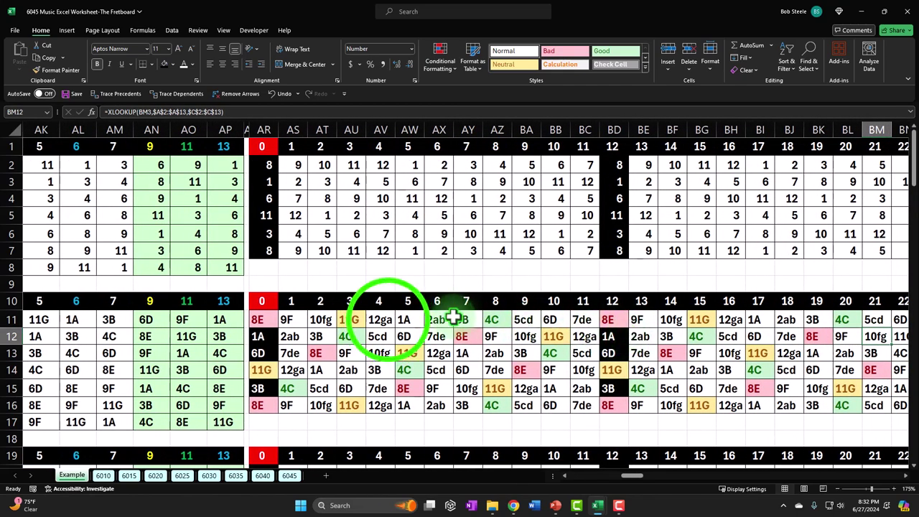
left_click(383, 321)
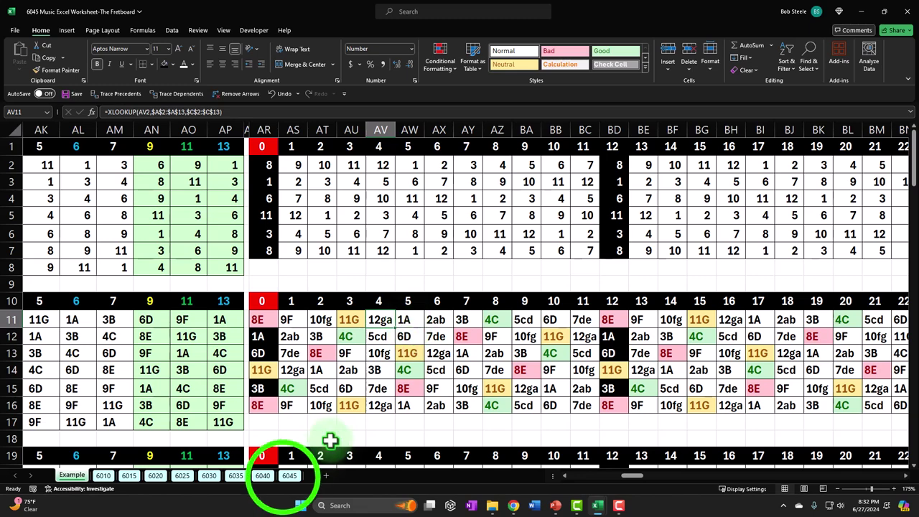
- Return to the 6045 sheet and enter 8 in AR2 as the first string's open note
left_click(290, 476)
left_click(491, 219)
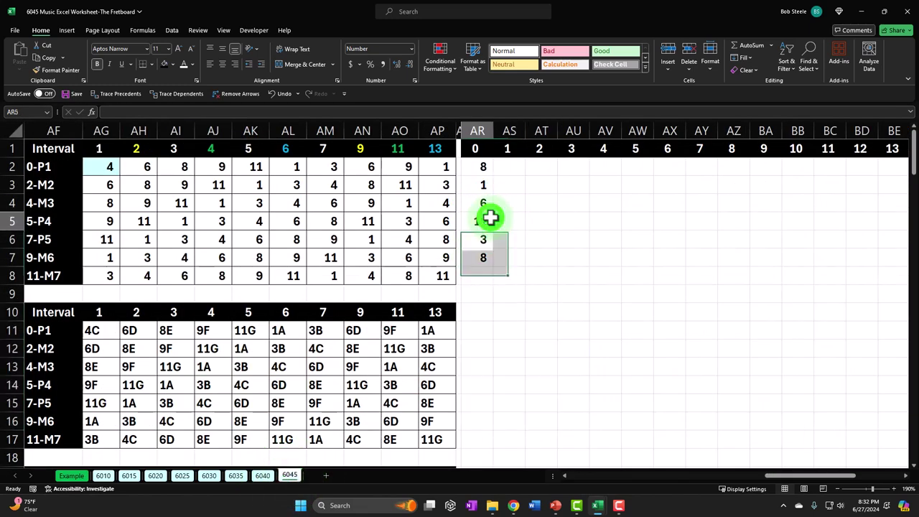
left_click(483, 168)
type("8")
- Enter =AR2+1 in AS2 and fill the formula across row 2 to BA2
left_click(519, 166)
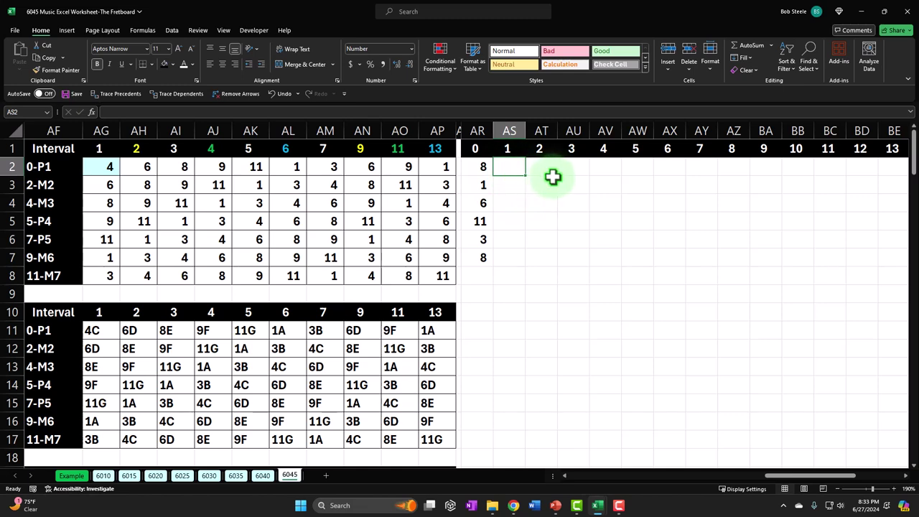
type("=")
key("Left")
type("+1")
key("ctrl+Return")
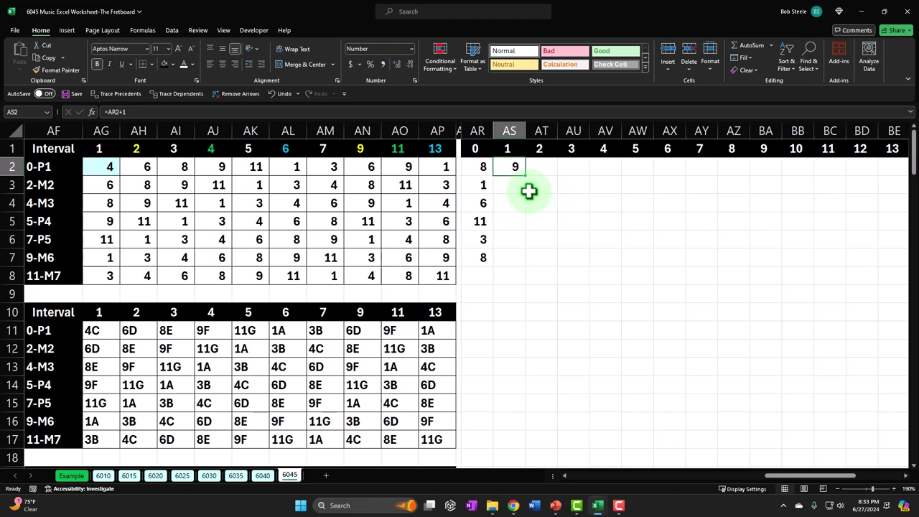
left_click_drag(527, 174, 793, 172)
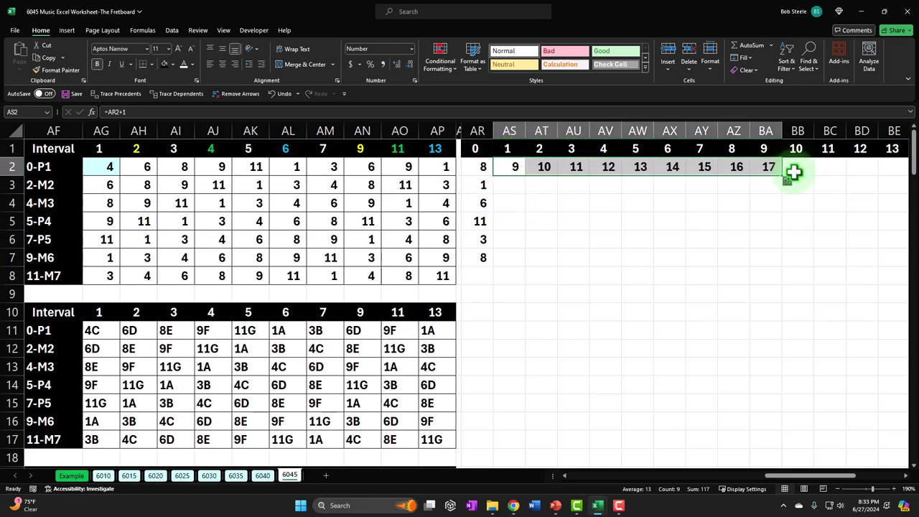
- Check the row 2 formulas around frets 4 and 5, and clear the trial formulas from AS2:BA2
left_click(616, 167)
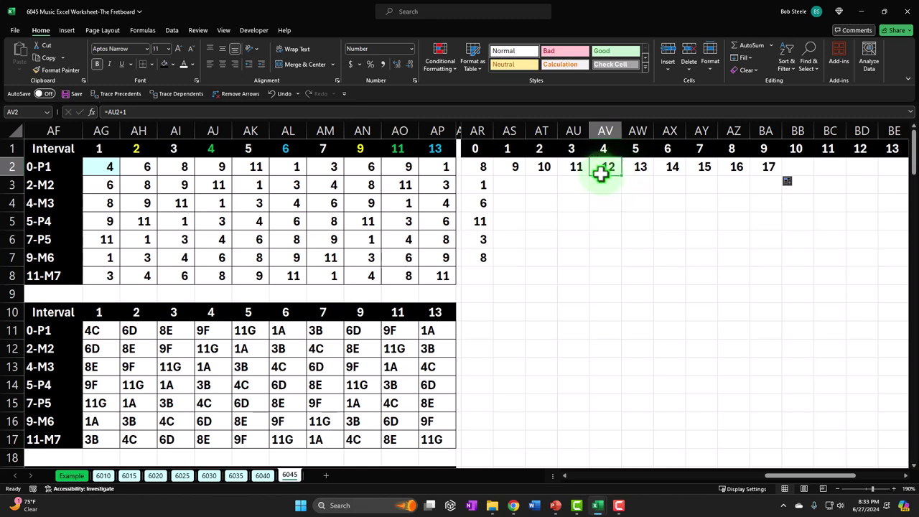
left_click(605, 174)
left_click(637, 166)
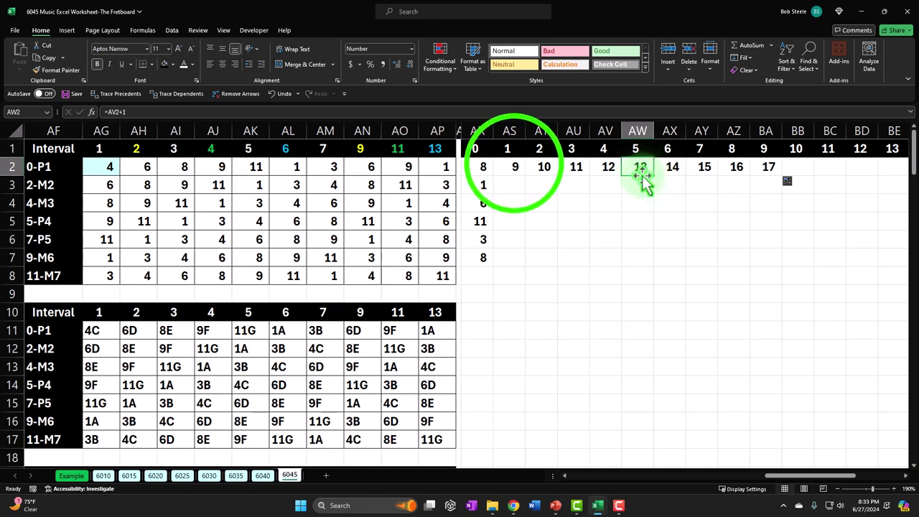
left_click_drag(515, 166, 750, 166)
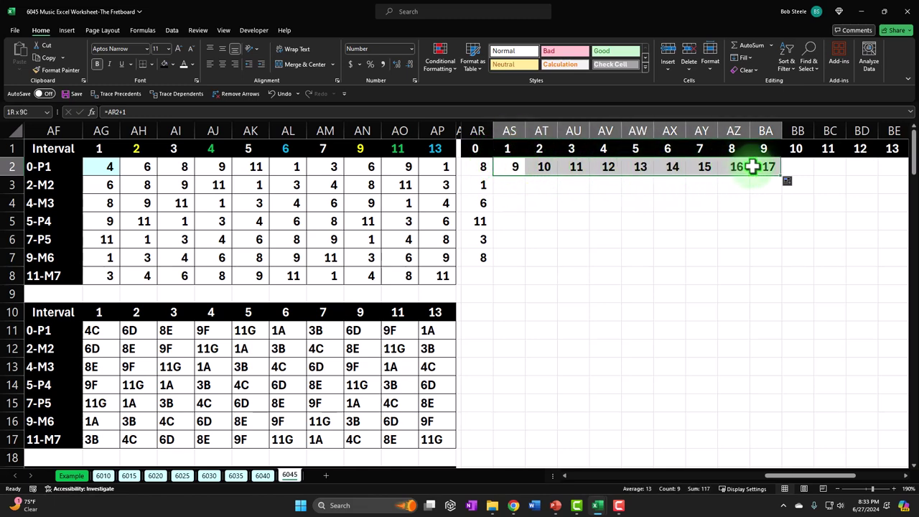
key("Delete")
key("shift+BackSpace")
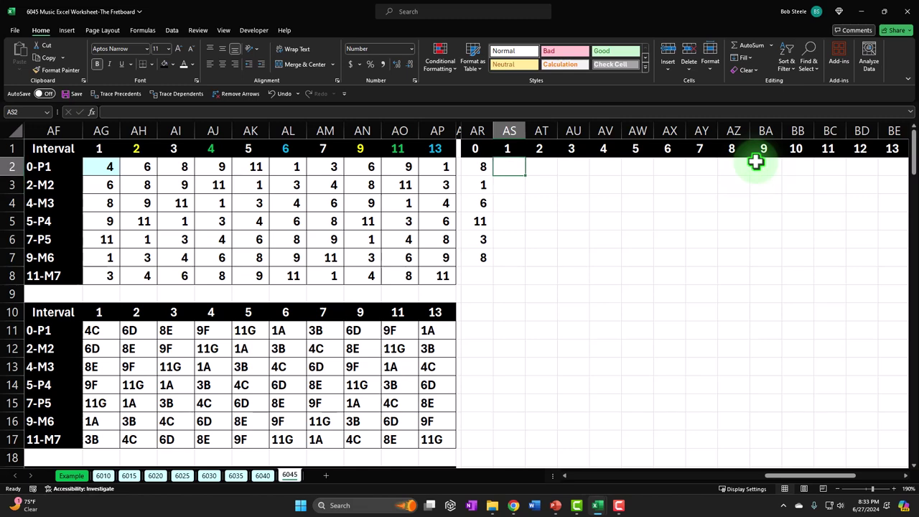
- Enter the formula =IF((AR2+1)<13,AR2+1,AR2+1-12) in AS2 for the first string at fret 1
type("=if")
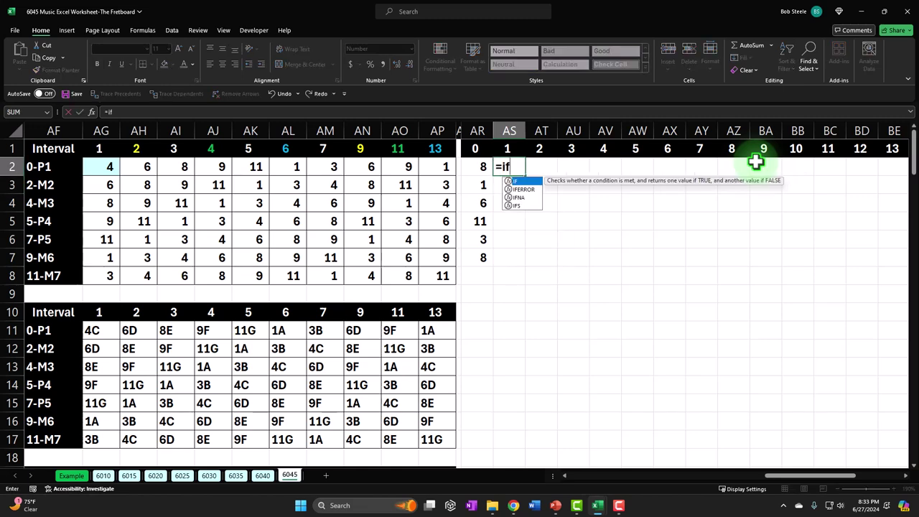
type("((")
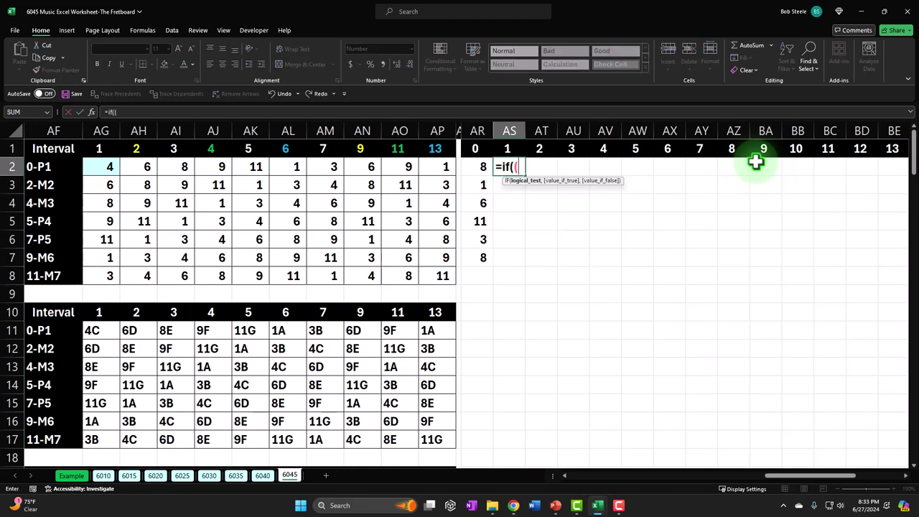
left_click(481, 165)
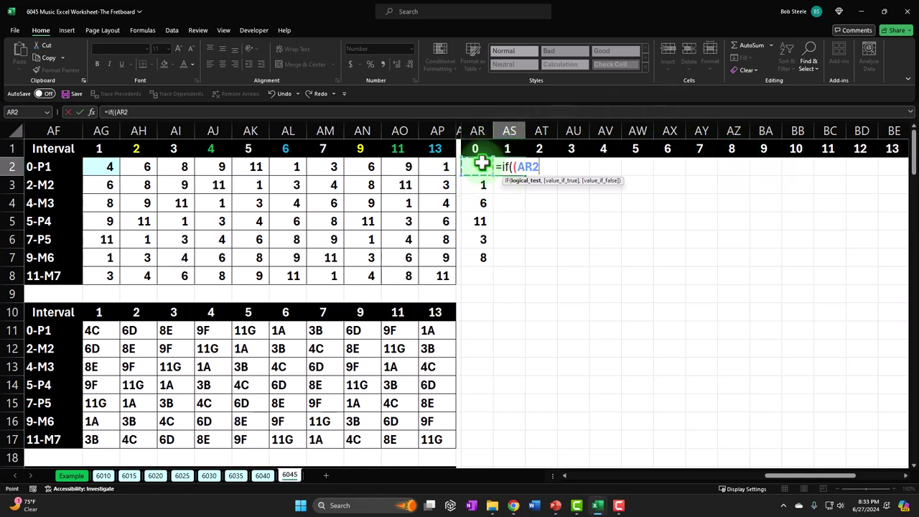
type("+1")
left_click(555, 159)
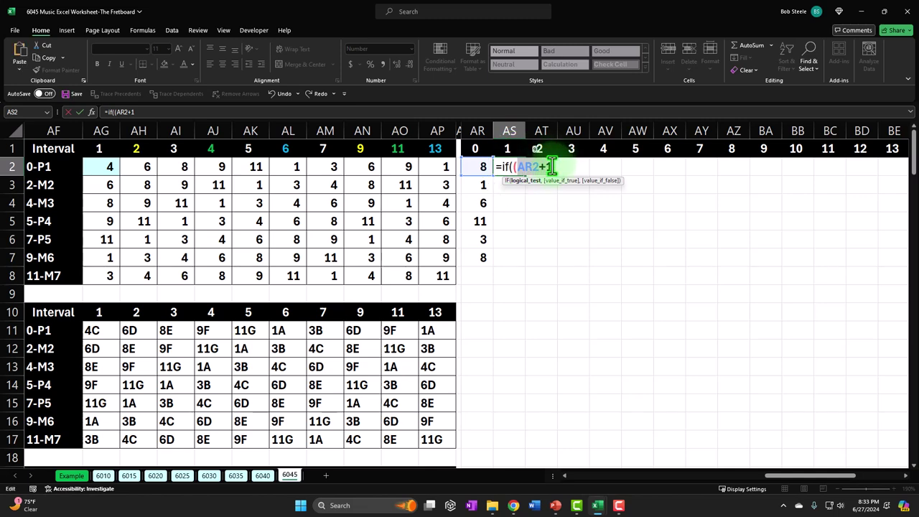
left_click(552, 167)
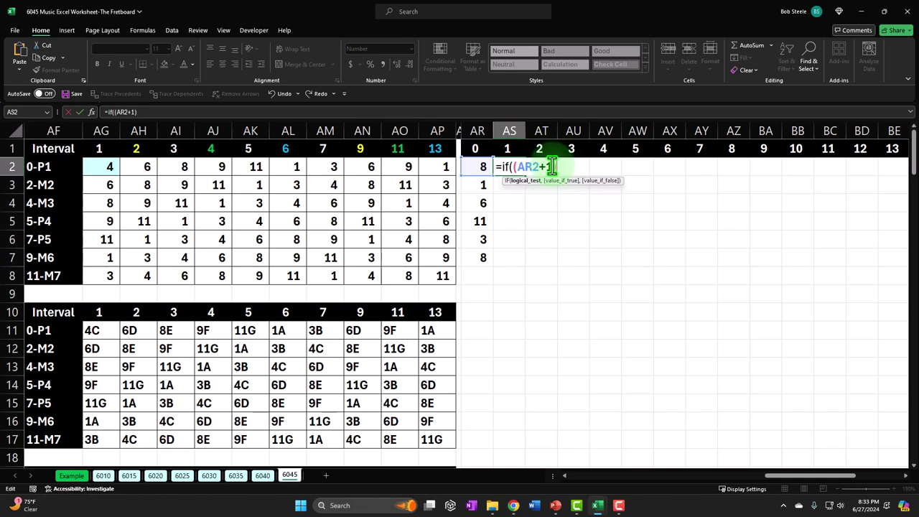
type("<13")
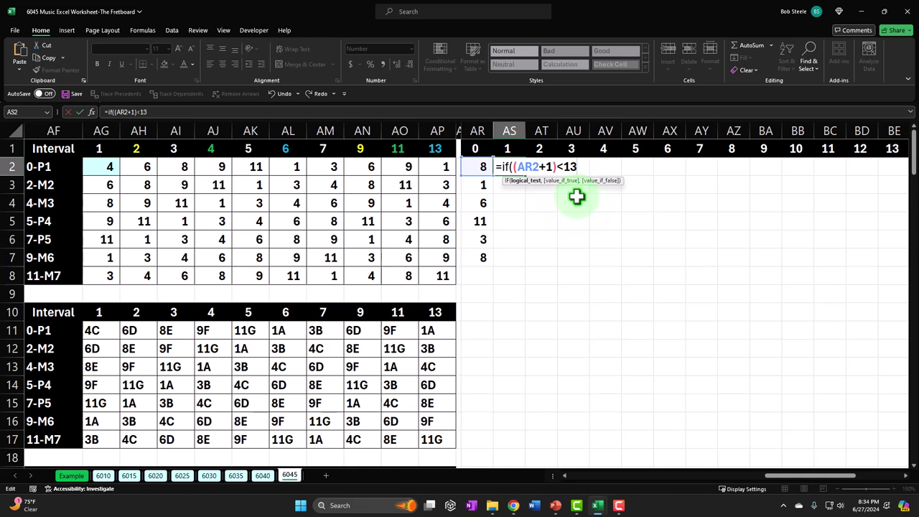
type(",AR2+1")
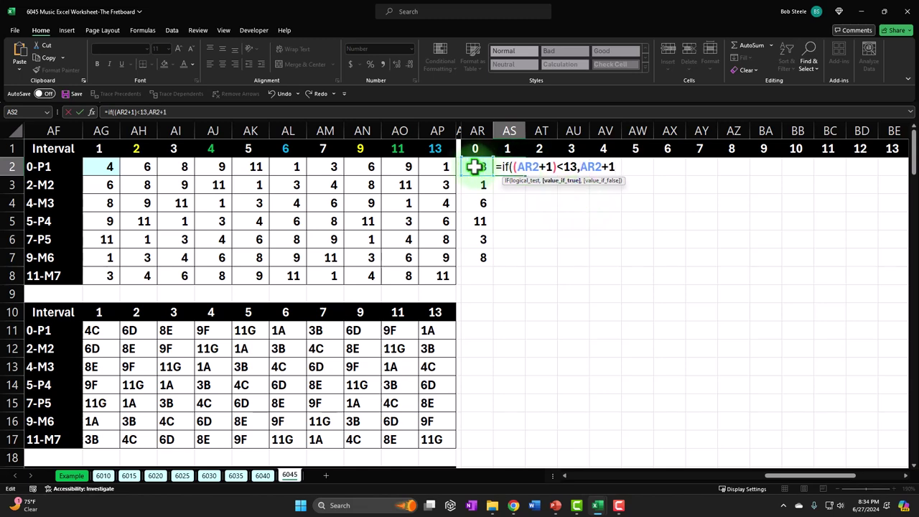
type(",AR2+1")
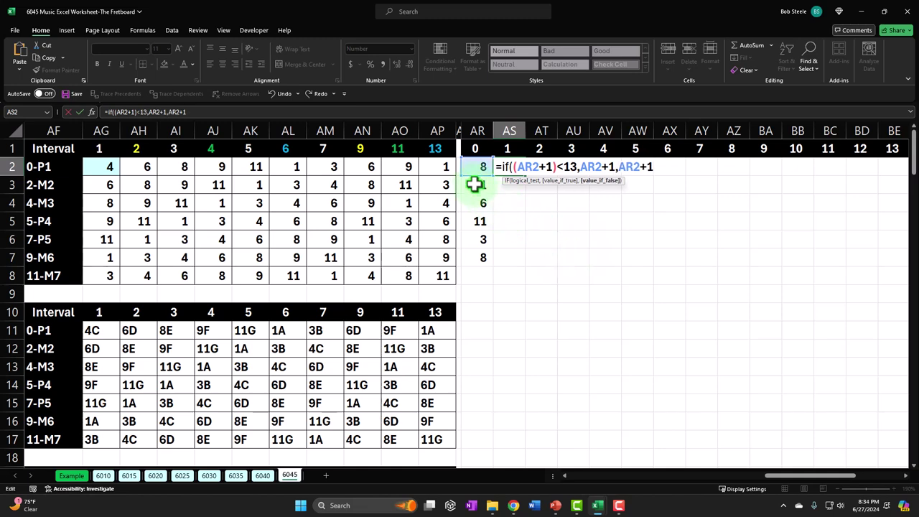
type("-12")
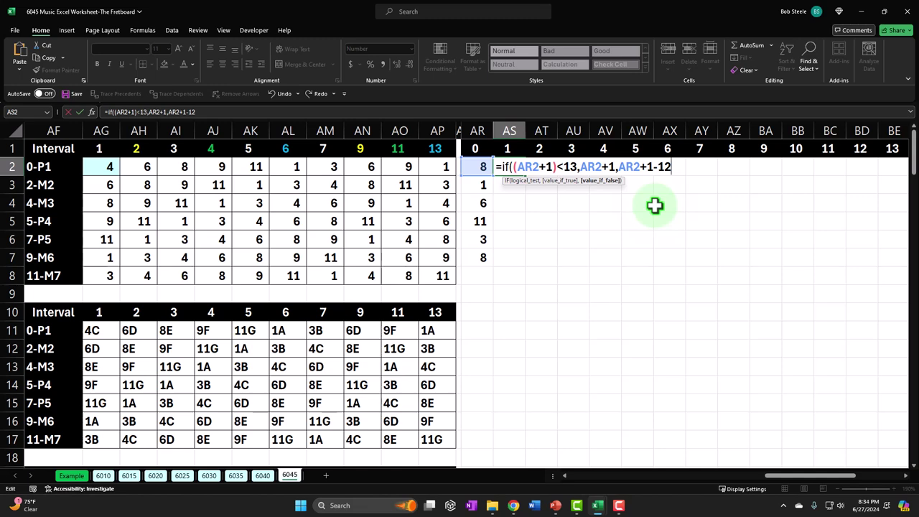
type(")")
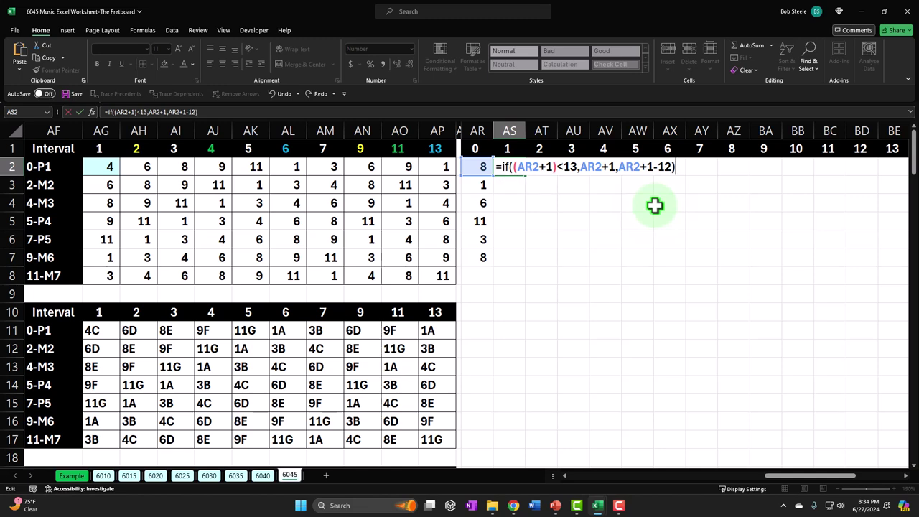
key("Return")
- Fill the AS2 formula across row 2 to fret 24 in BP2
left_click(523, 171)
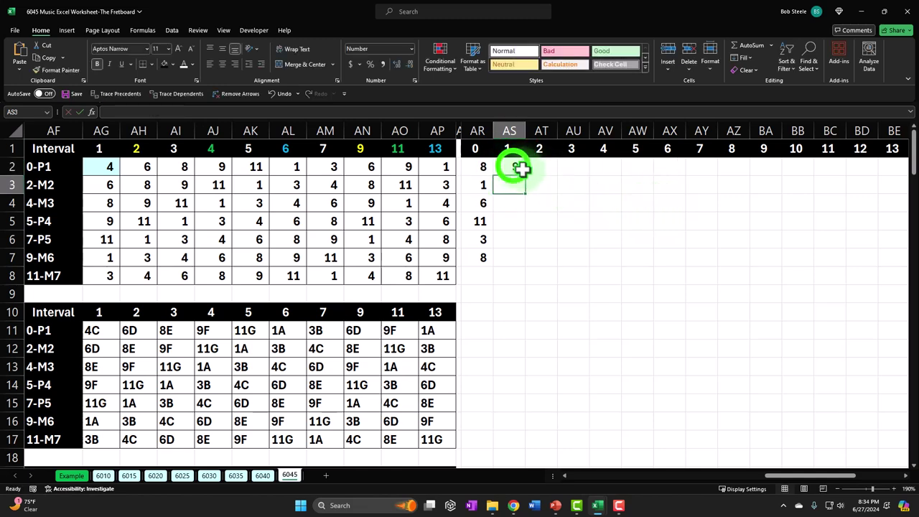
left_click_drag(524, 176, 821, 171)
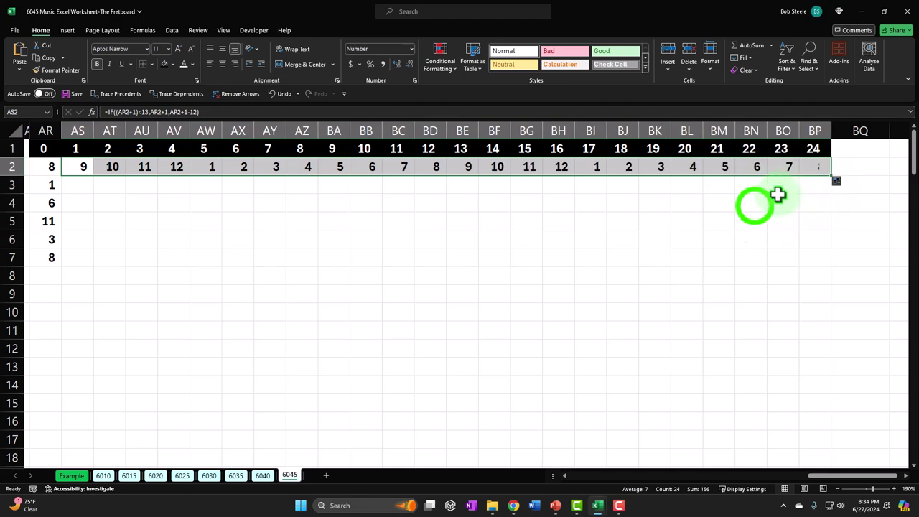
left_click(752, 206)
- Fill the AS2 formula down the fret 1 column to AS7
key("Left")
key("Left")
key("Left")
key("Left")
key("Left")
key("Left")
key("Left")
key("Left")
key("Left")
key("Left")
key("Left")
key("Left")
key("Left")
key("Left")
key("Left")
key("Left")
key("Left")
key("Left")
key("Left")
key("Left")
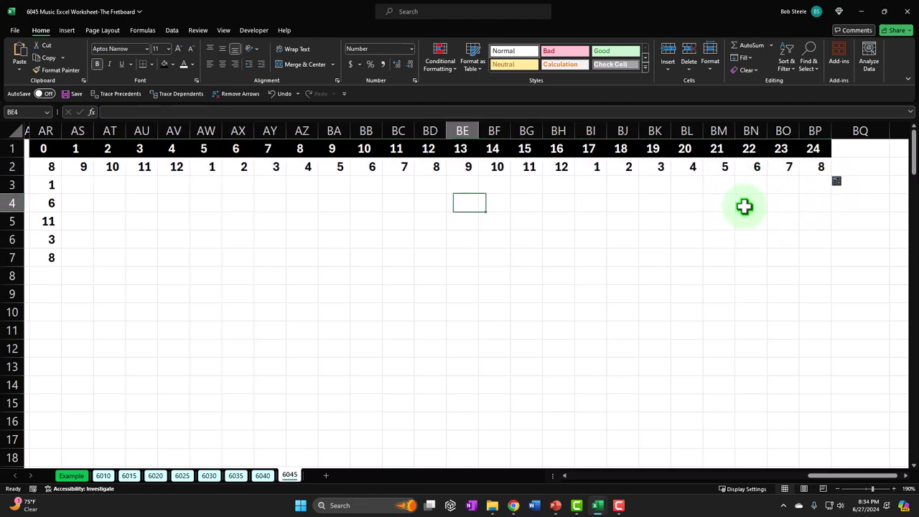
key("Left")
key("Left")
key("Left")
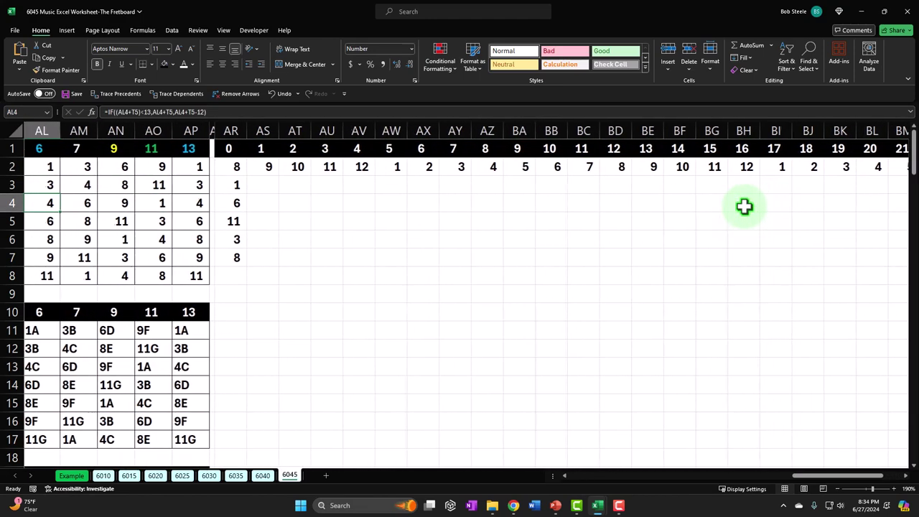
left_click(273, 172)
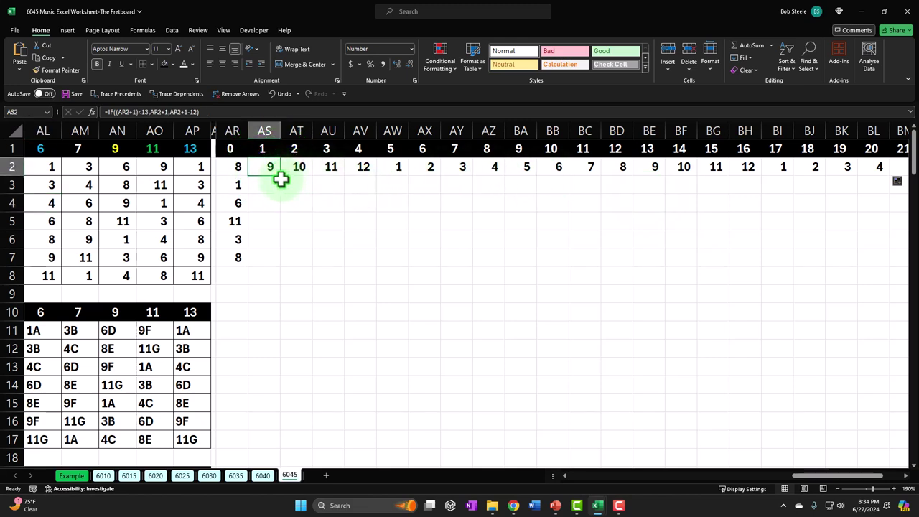
left_click_drag(281, 178, 282, 268)
- Check the cell references of the copied formulas in AS4 and AS3
double_click(266, 203)
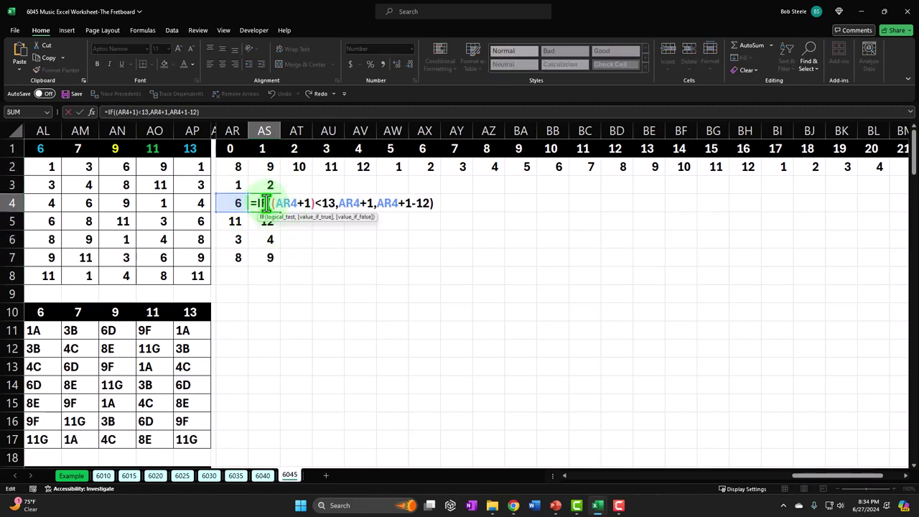
left_click(239, 184)
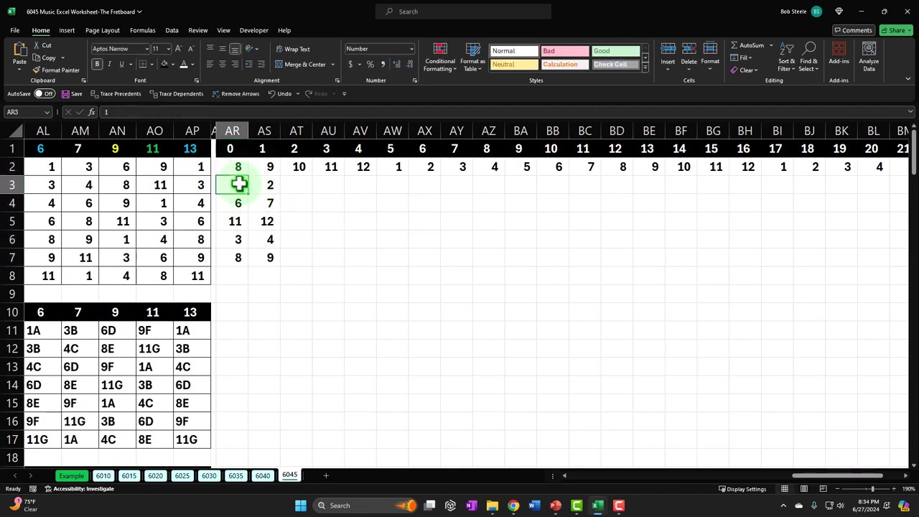
key("Right")
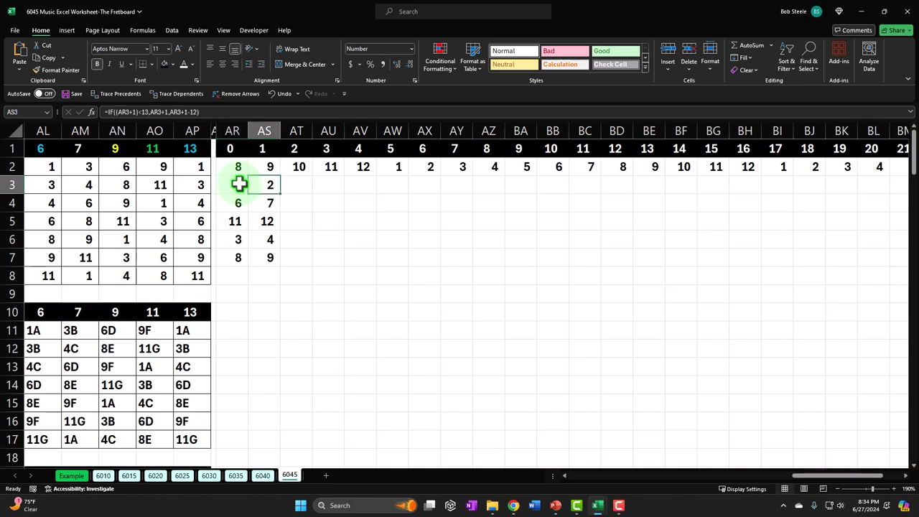
- Fill the fret 1 formulas in AS3:AS7 across to the fret 24 column, BP
key("Return")
key("Right")
left_click_drag(270, 185, 833, 272)
left_click(678, 237)
- Format the open-string numbers in AR2:AR7 with a black fill and white font
key("Left")
key("Left")
key("Left")
key("Left")
key("Left")
key("Left")
key("Left")
key("Left")
key("Left")
key("Left")
key("Left")
key("Left")
key("Left")
key("Left")
key("Left")
key("Left")
key("Left")
key("Left")
key("Left")
key("Left")
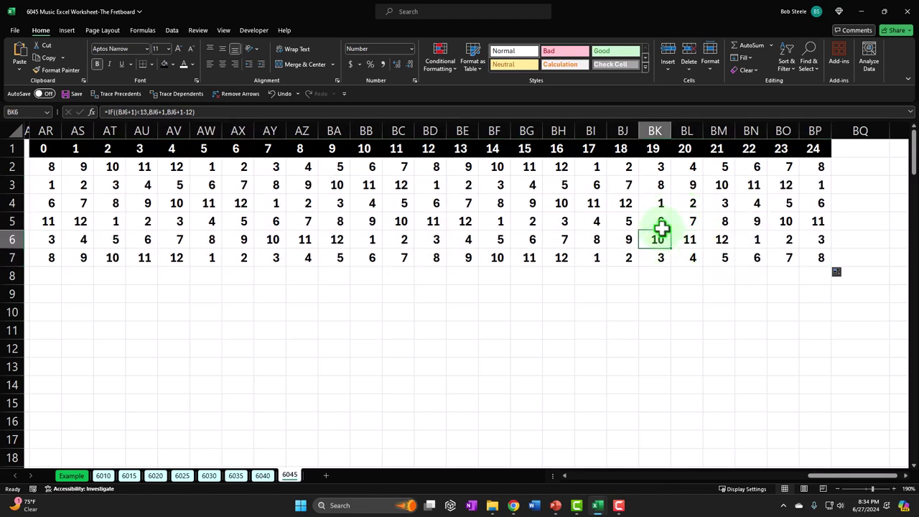
key("Left")
key("Left")
key("Left")
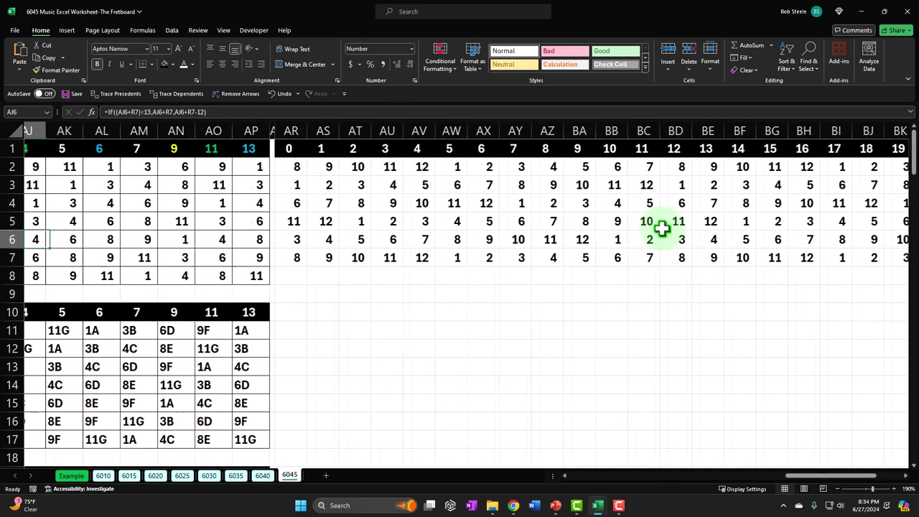
left_click_drag(310, 170, 317, 249)
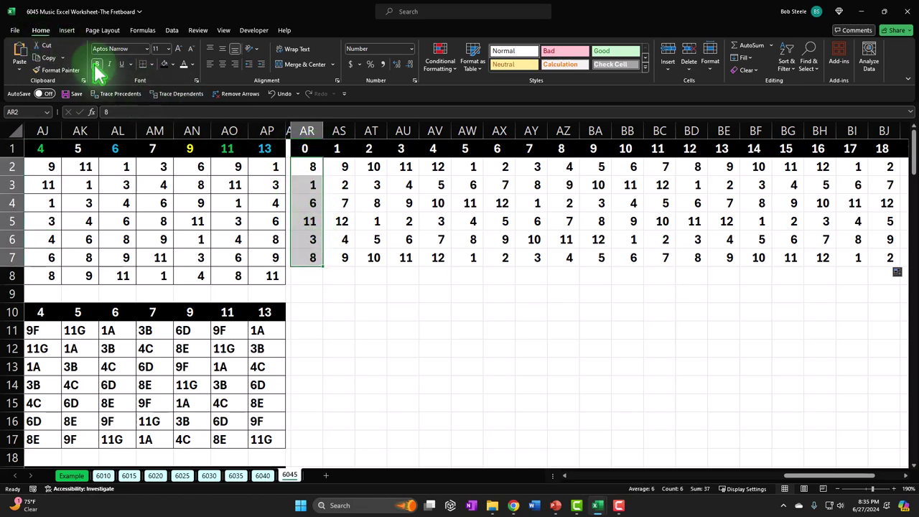
left_click(170, 64)
left_click(184, 64)
- Fill the fret 0 header cell AR1 with red
left_click(307, 149)
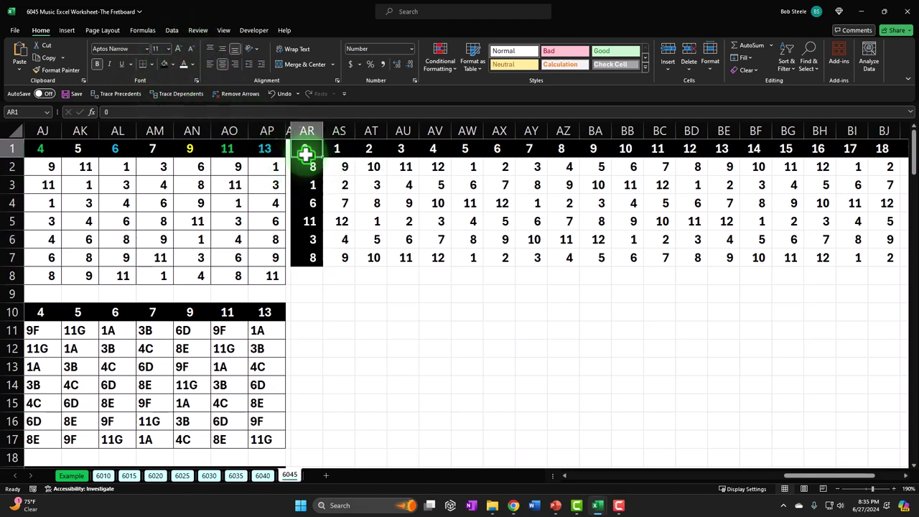
left_click(174, 65)
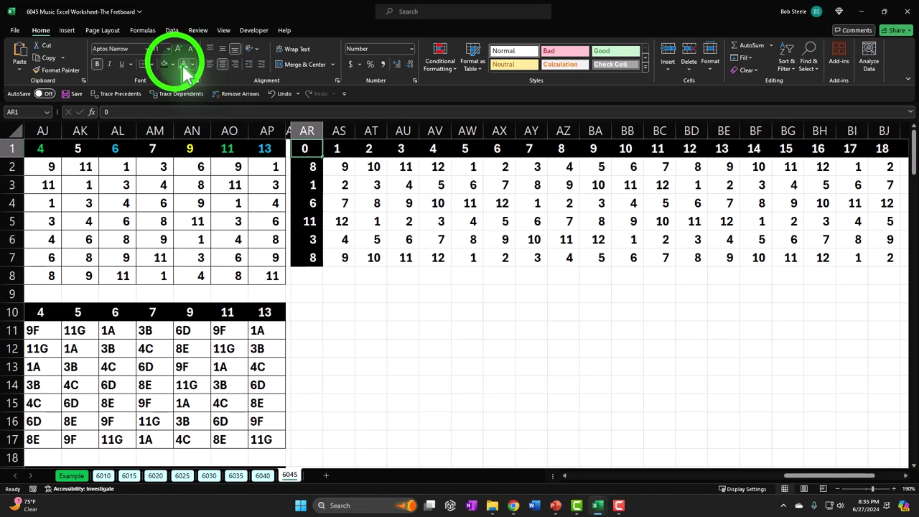
left_click(171, 154)
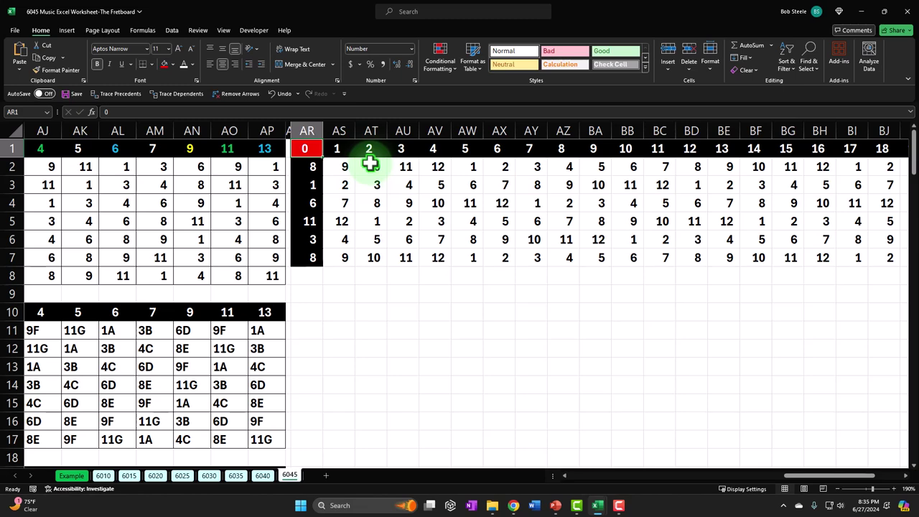
- Examine the note numbers along row 3 from the open string to fret 11
left_click(305, 168)
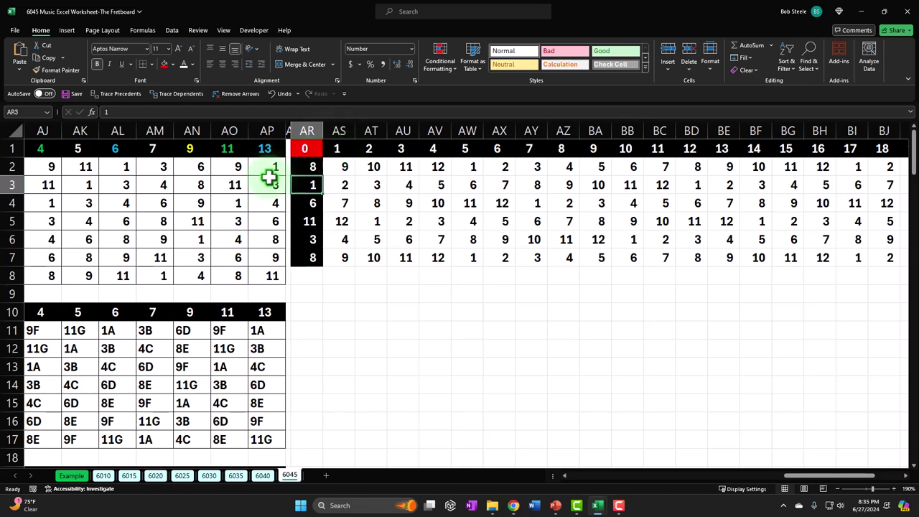
key("Right")
key("Right")
key("Right")
key("Right")
key("Right")
key("Right")
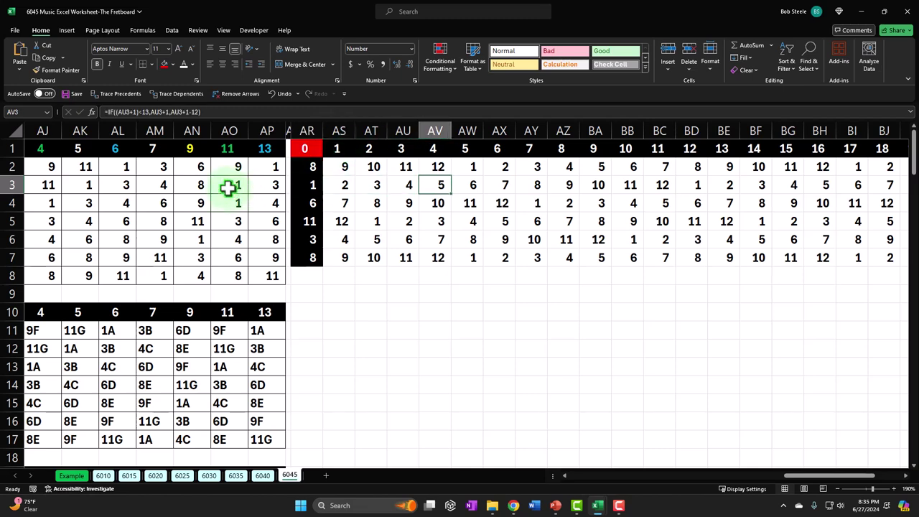
key("Right")
key("Right")
key("Right")
key("Right")
key("Right")
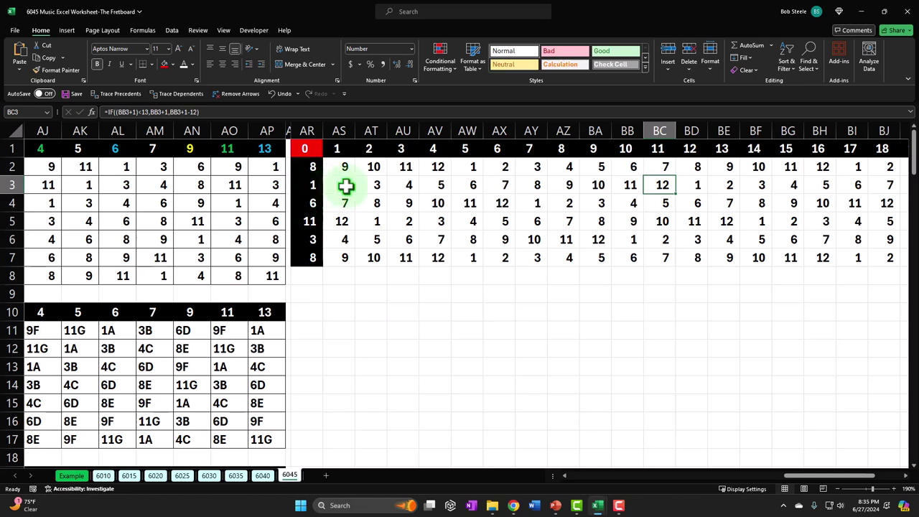
- Format the fret 12 note numbers in BD2:BD7 with a black fill and white font
left_click_drag(696, 165, 691, 256)
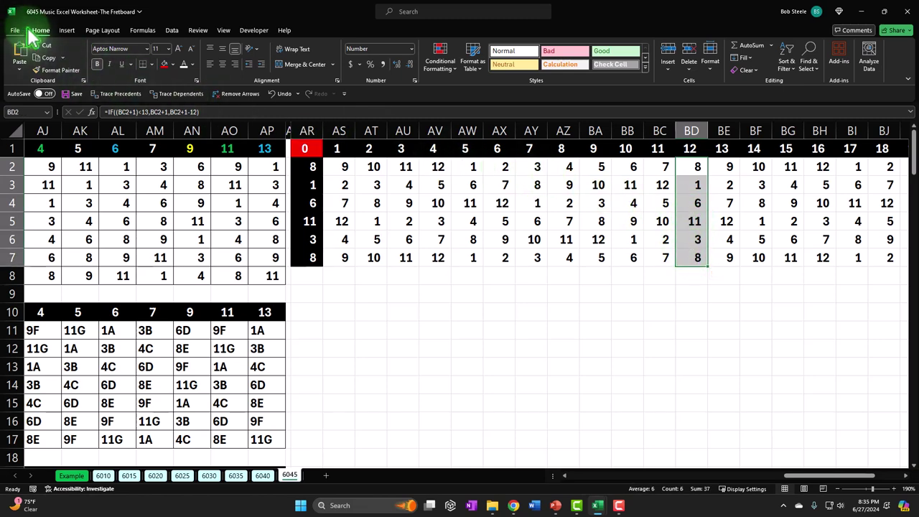
left_click(172, 64)
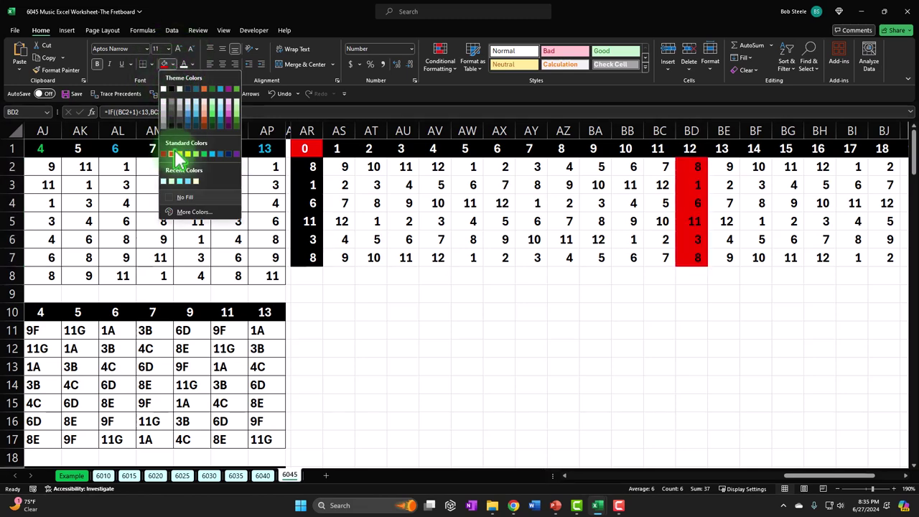
left_click(172, 89)
left_click(183, 64)
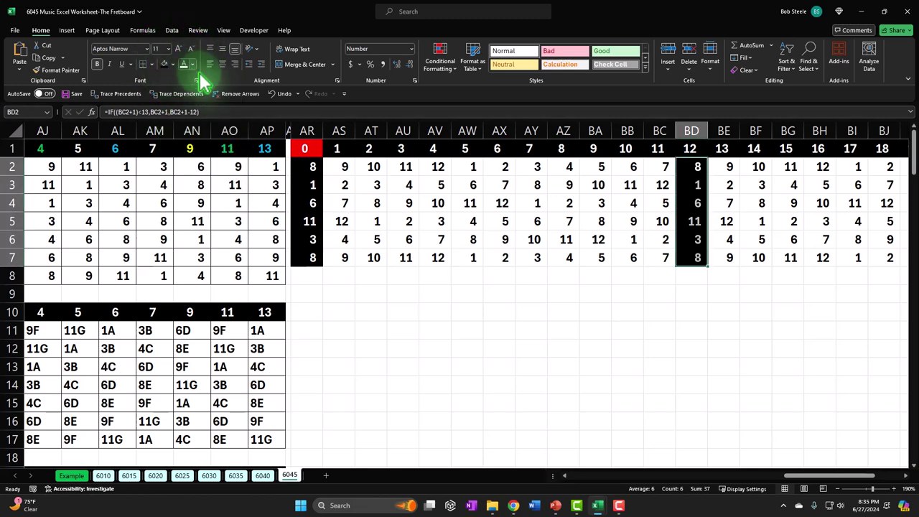
- Compare the open-string numbers in AR2:AR7 with the fret 12 column in BD
left_click(294, 164)
left_click(717, 224)
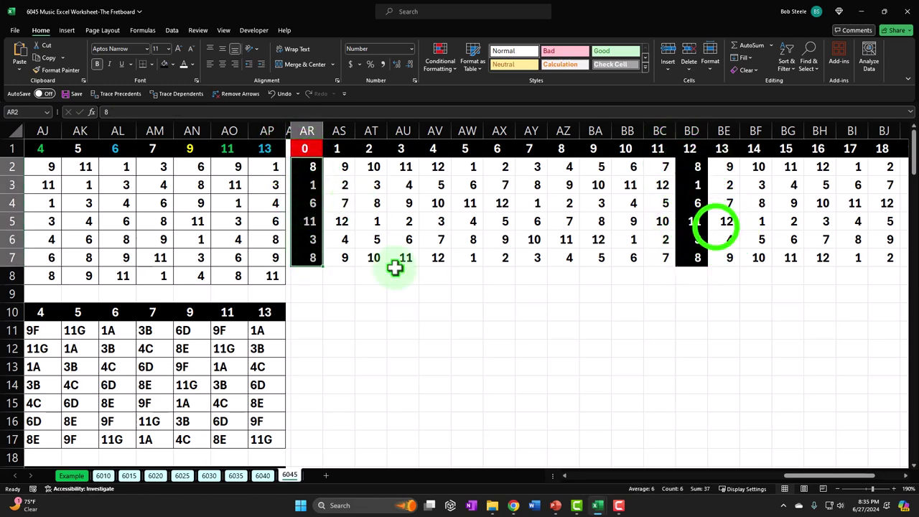
key("shift+Right")
key("shift+Right")
key("shift+Right")
key("shift+Left")
key("shift+Left")
key("shift+Left")
key("Left")
key("Up")
key("Up")
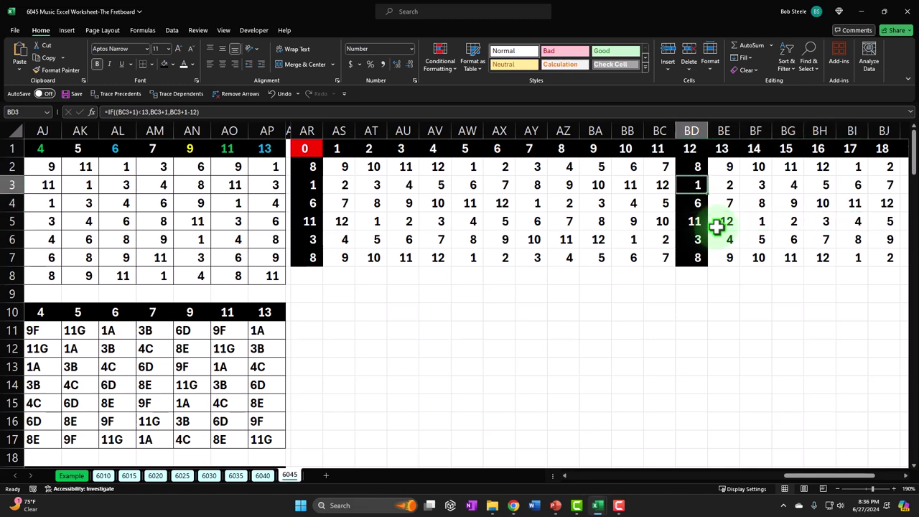
- Format the fret 24 column BP1:BP7 with a black fill and white font
key("Right")
key("Right")
key("Right")
key("Right")
key("Right")
key("Right")
key("Right")
key("Right")
key("Right")
key("Right")
key("Right")
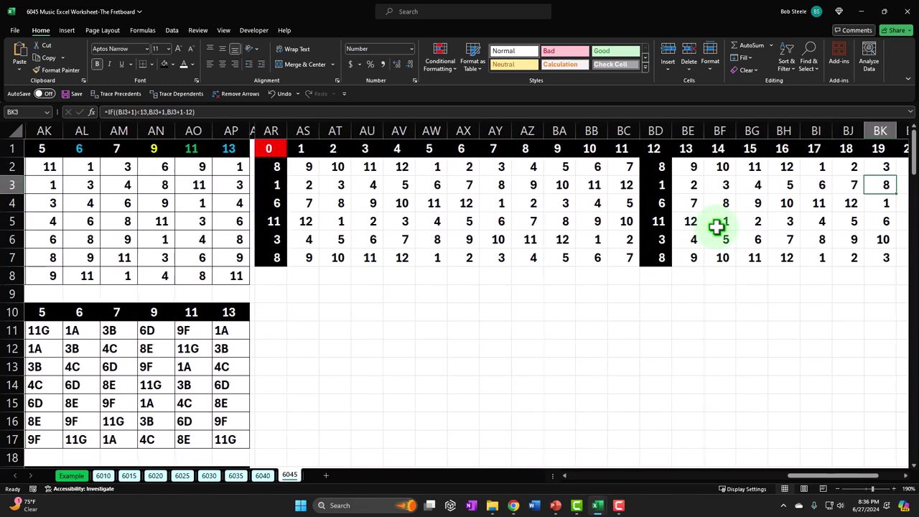
key("Right")
key("Right")
key("Right")
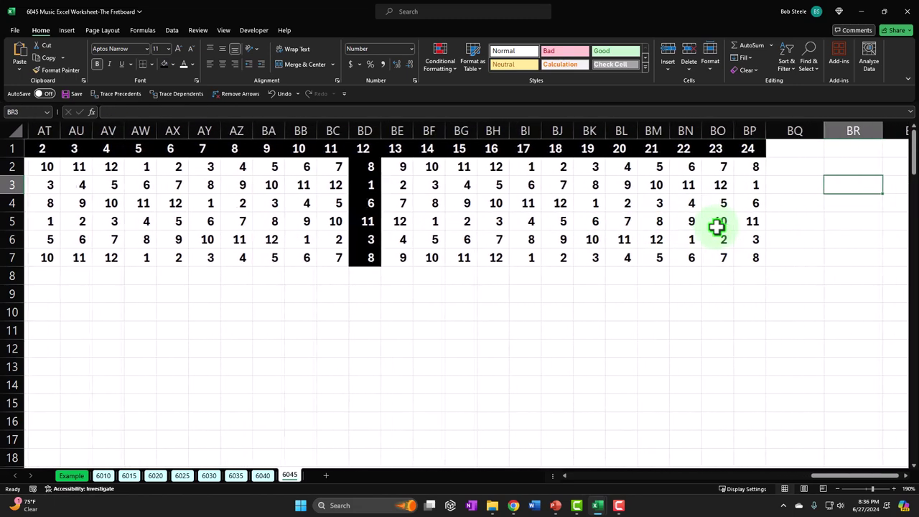
left_click_drag(751, 153, 759, 251)
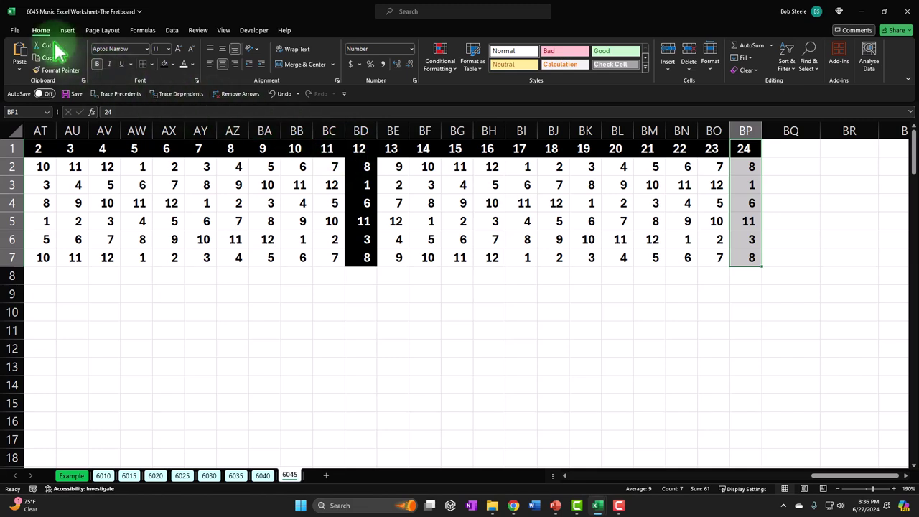
left_click(164, 63)
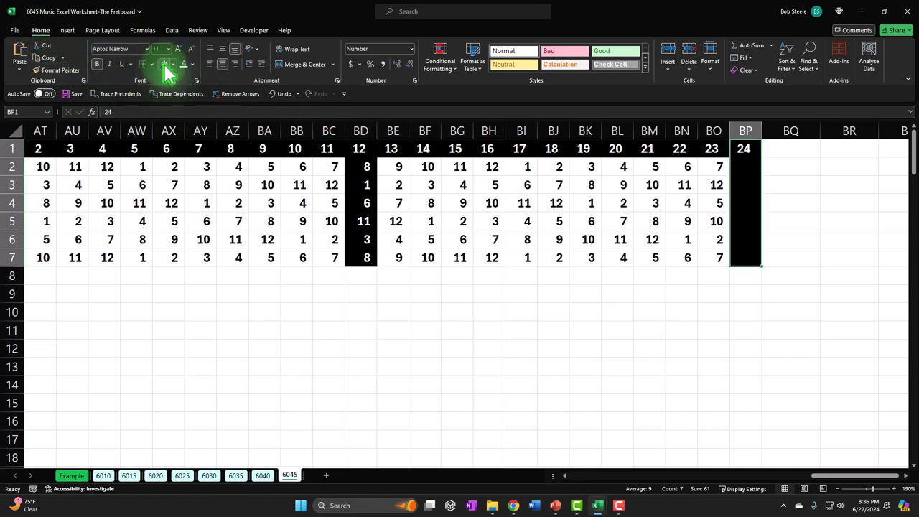
left_click(184, 63)
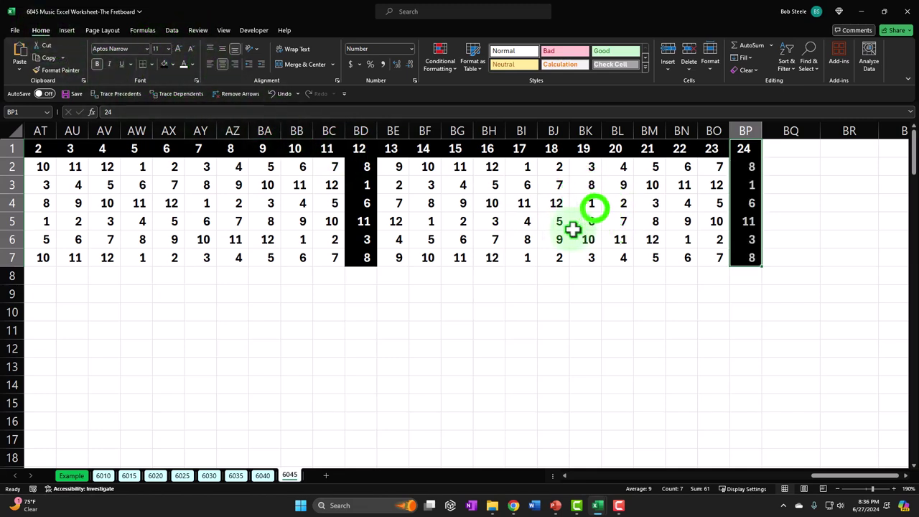
left_click(592, 206)
- Apply all borders to the fretboard note numbers in AR2:BP7
left_click_drag(738, 164, 49, 251)
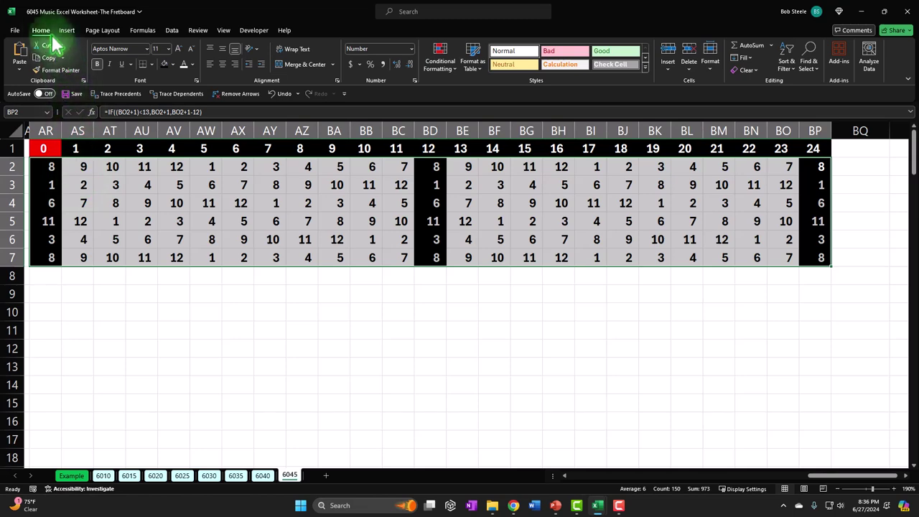
left_click(151, 64)
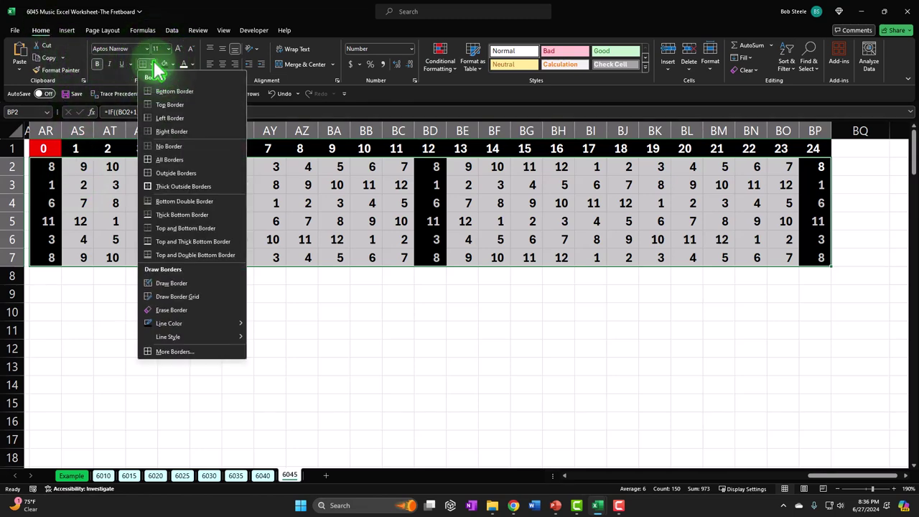
left_click(164, 159)
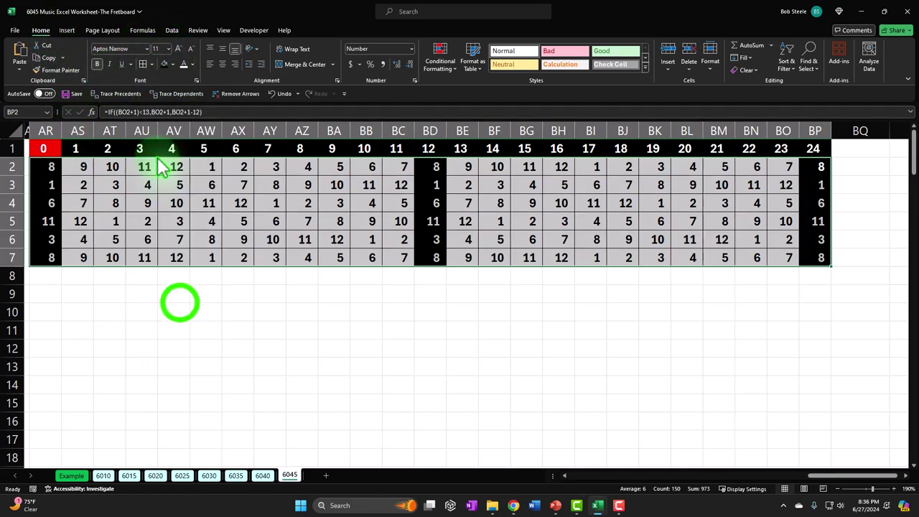
left_click(180, 302)
- Copy the fretboard table AR1:BP7 and paste it starting at AR10, level with the second mode table's header row
key("Left")
key("Left")
key("Left")
key("Left")
key("Left")
key("Left")
key("Left")
key("Left")
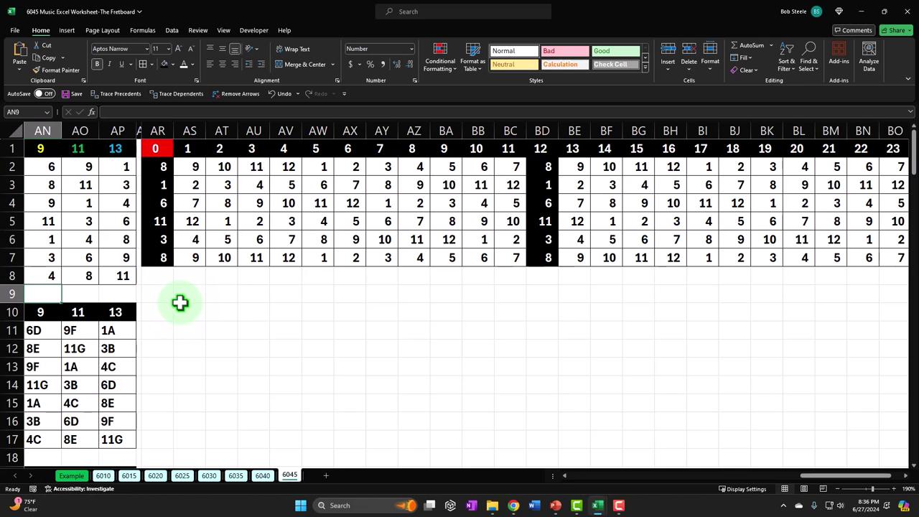
left_click_drag(160, 146, 822, 260)
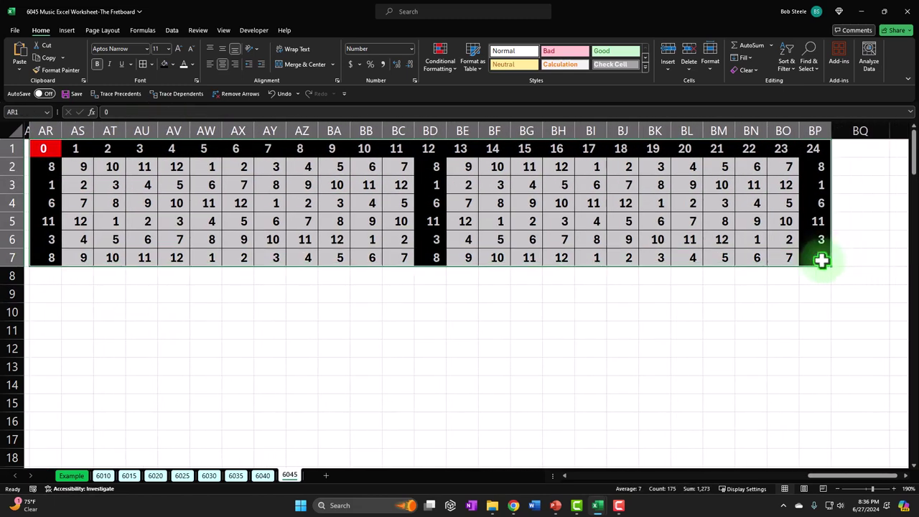
key("ctrl+c")
left_click(60, 292)
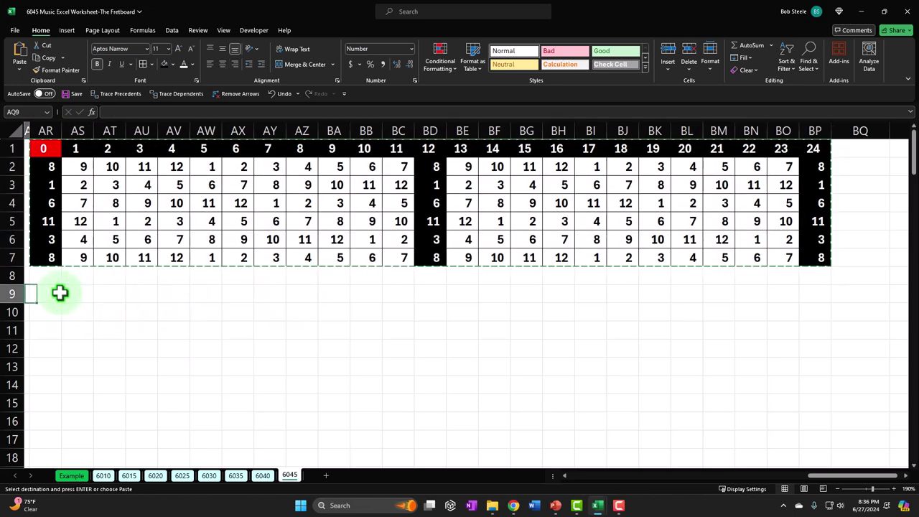
scroll(59, 292, "left", 3)
left_click(60, 292)
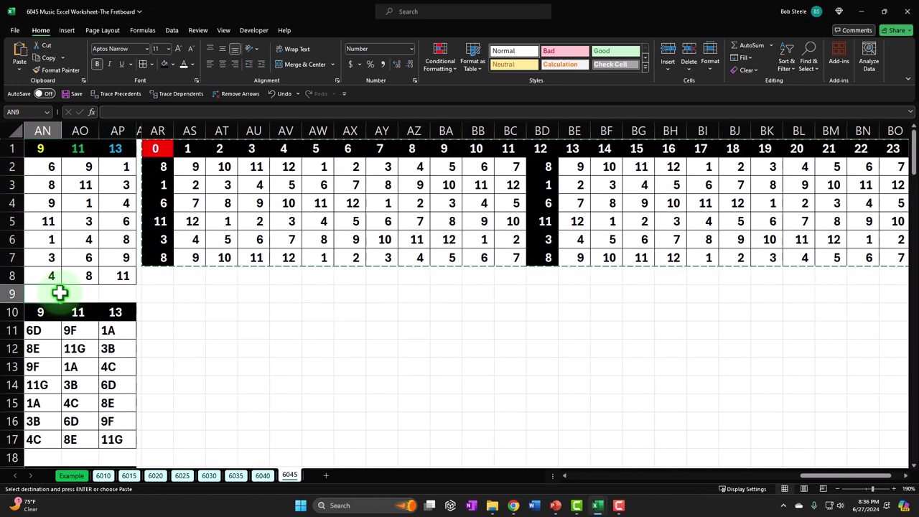
key("Down")
key("Down")
key("Right")
key("Right")
key("Right")
key("Left")
key("Left")
key("Left")
key("Left")
key("Left")
key("Left")
key("Left")
key("Left")
key("Left")
key("Left")
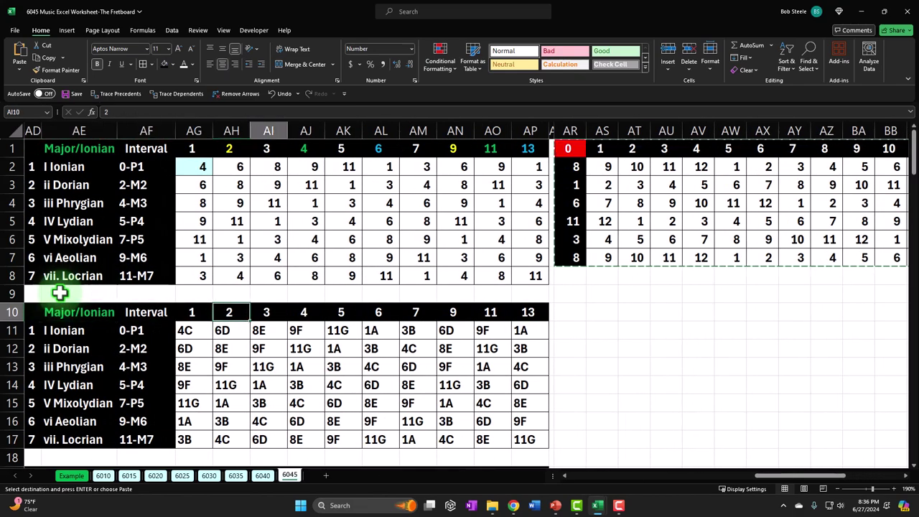
key("Right")
key("Right")
key("Right")
key("Right")
key("Right")
key("Right")
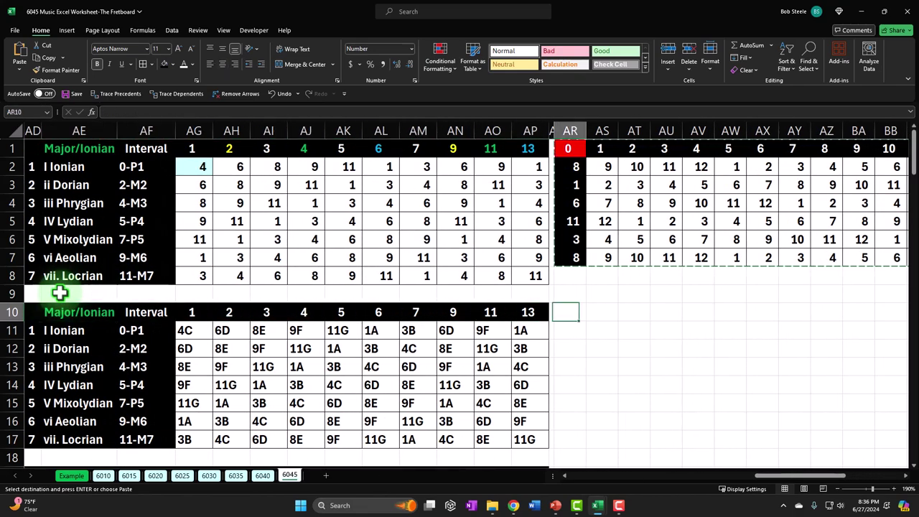
key("ctrl+v")
key("Right")
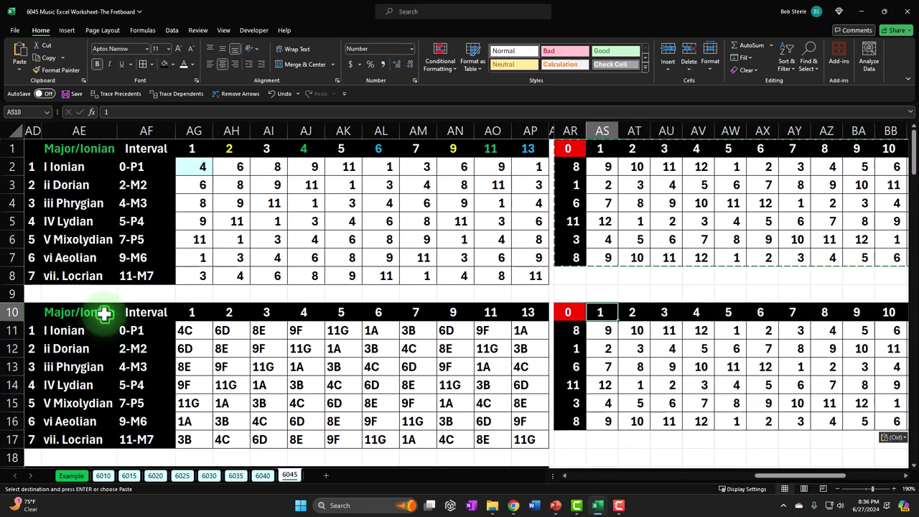
- Clear the note numbers from the copied fretboard in AR11:BP16, keeping its headers and formatting
left_click_drag(571, 331, 825, 421)
key("Delete")
key("Left")
key("Left")
key("Left")
key("Left")
key("Left")
key("Left")
key("Left")
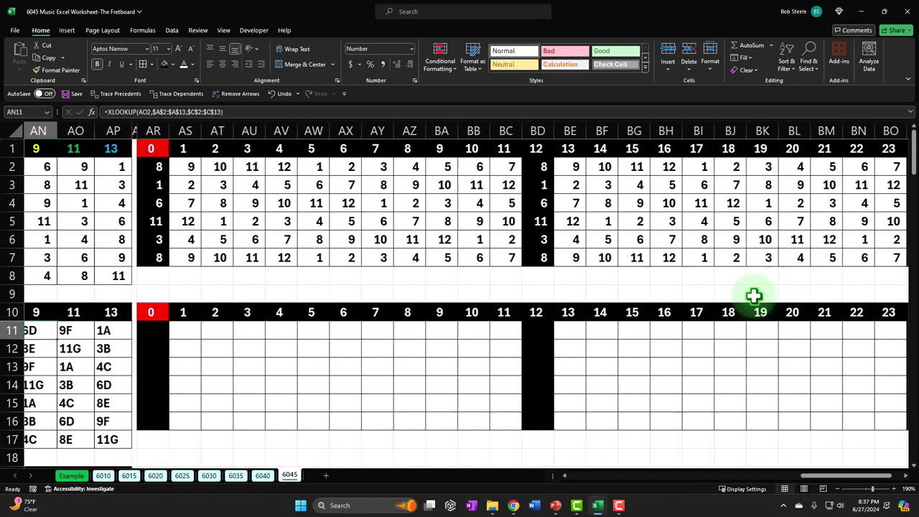
- In AR11, enter an XLOOKUP that finds AR2 in $A$2:$A$13 and returns the matching entry from $C$2:$C$13
key("Right")
key("Right")
key("Right")
key("Right")
key("Right")
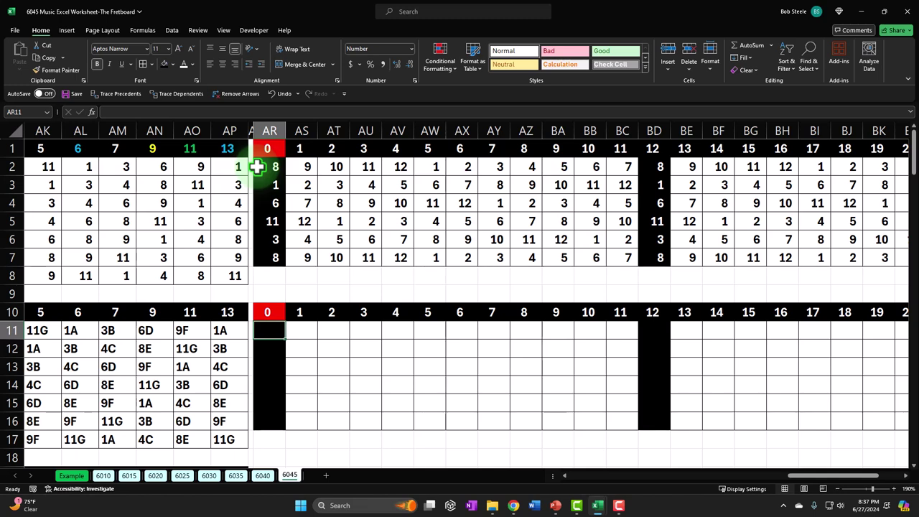
type("=xl")
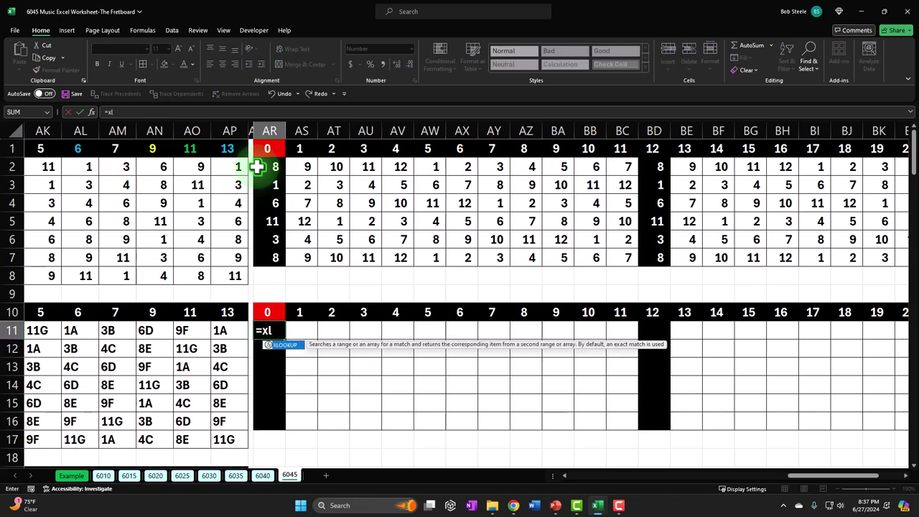
key("Tab")
left_click(264, 165)
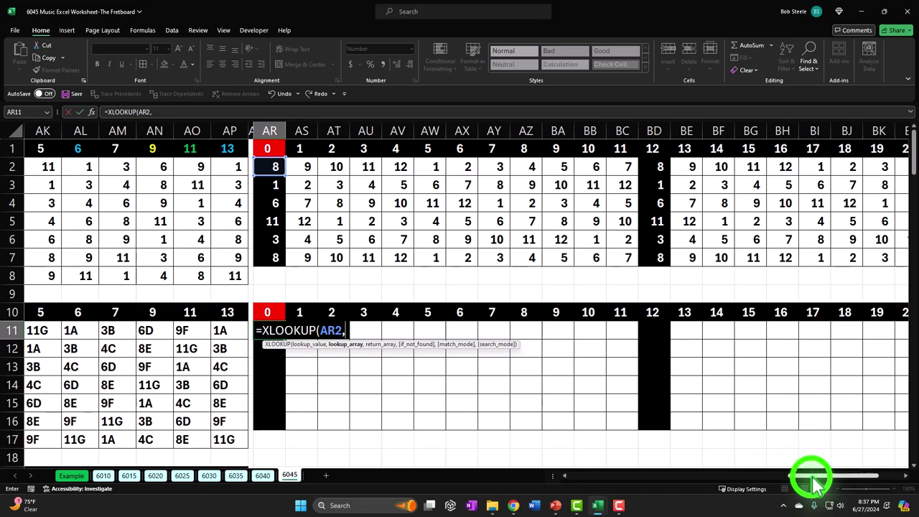
left_click_drag(821, 476, 510, 478)
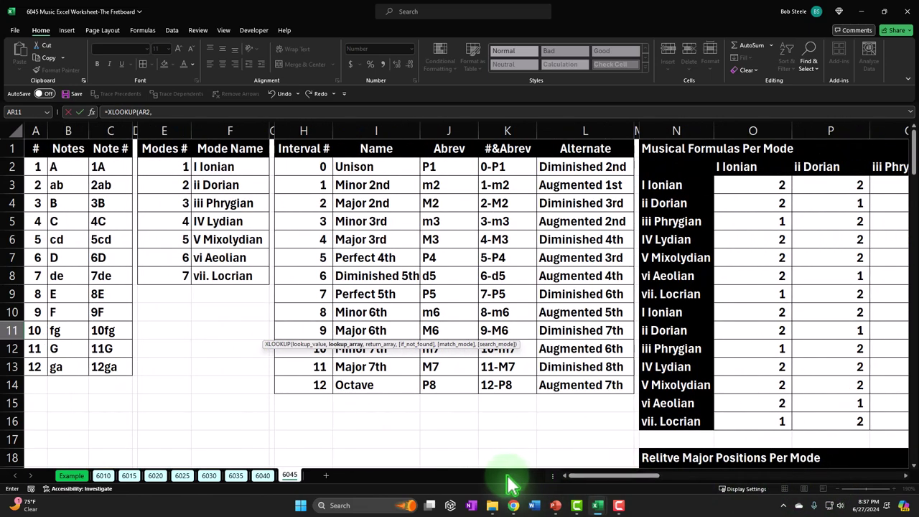
left_click_drag(33, 167, 33, 367)
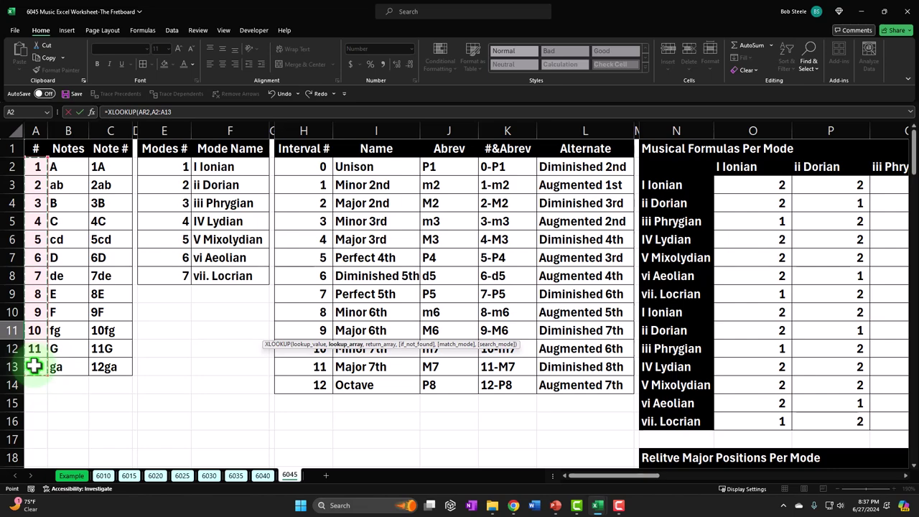
key("F4")
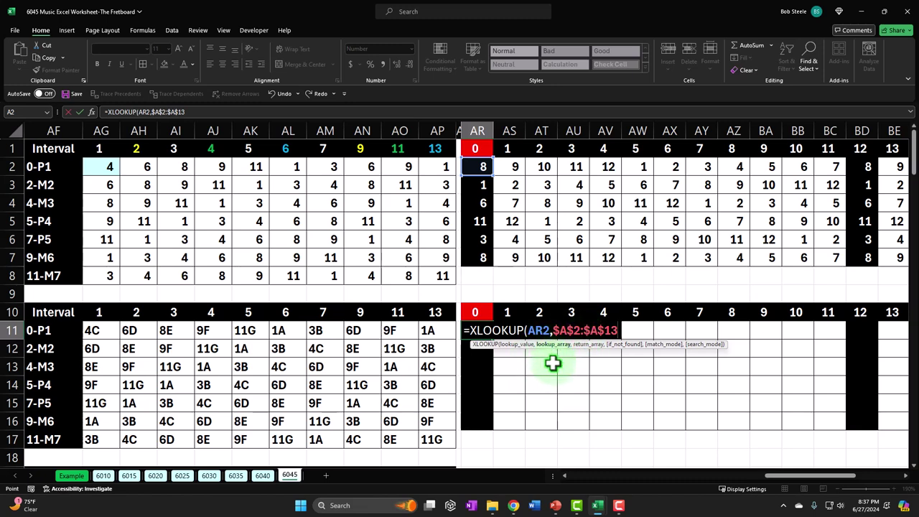
type(",")
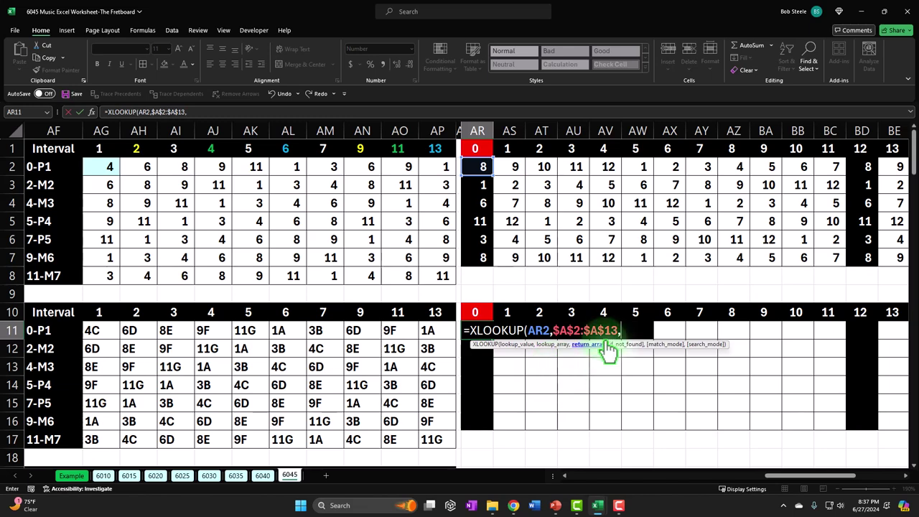
left_click_drag(788, 475, 519, 486)
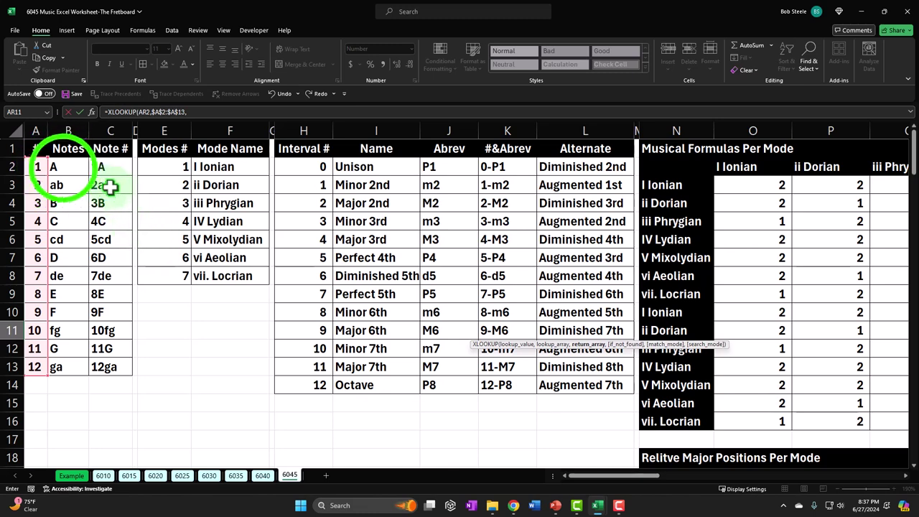
left_click_drag(63, 167, 56, 329)
left_click_drag(103, 169, 108, 365)
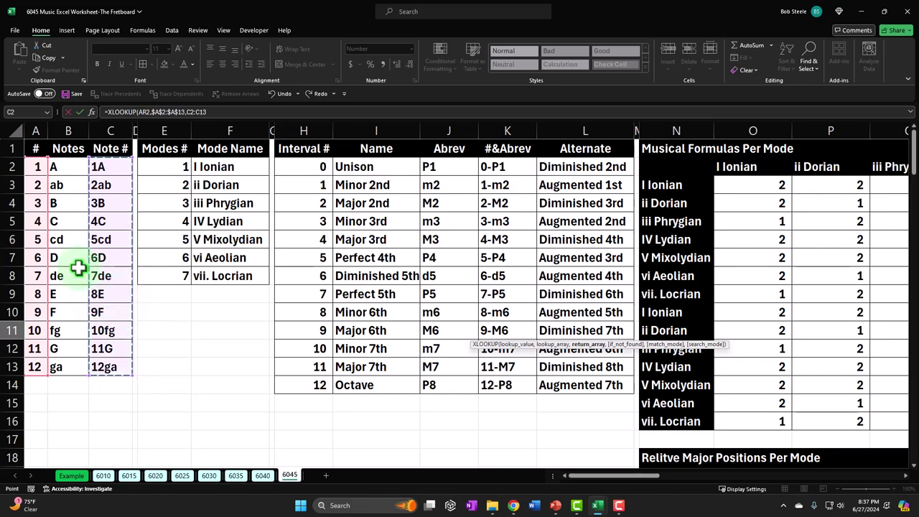
key("F4")
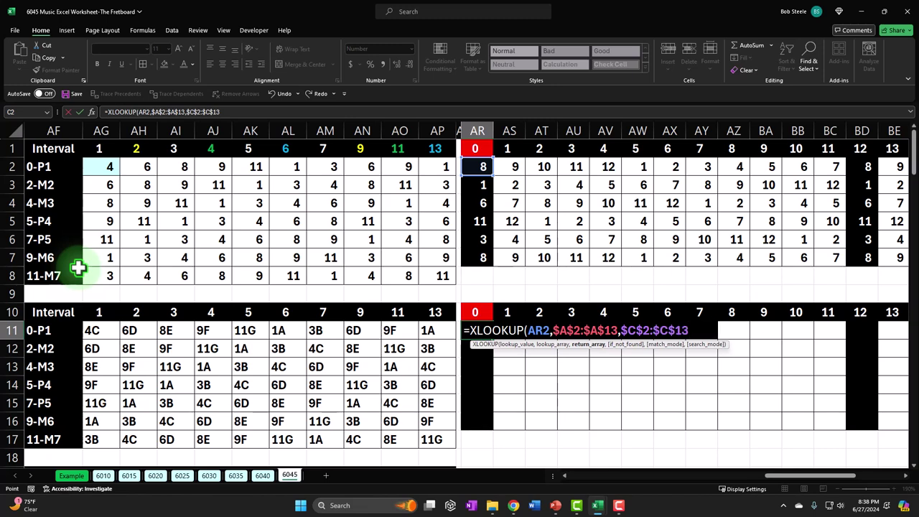
key("Return")
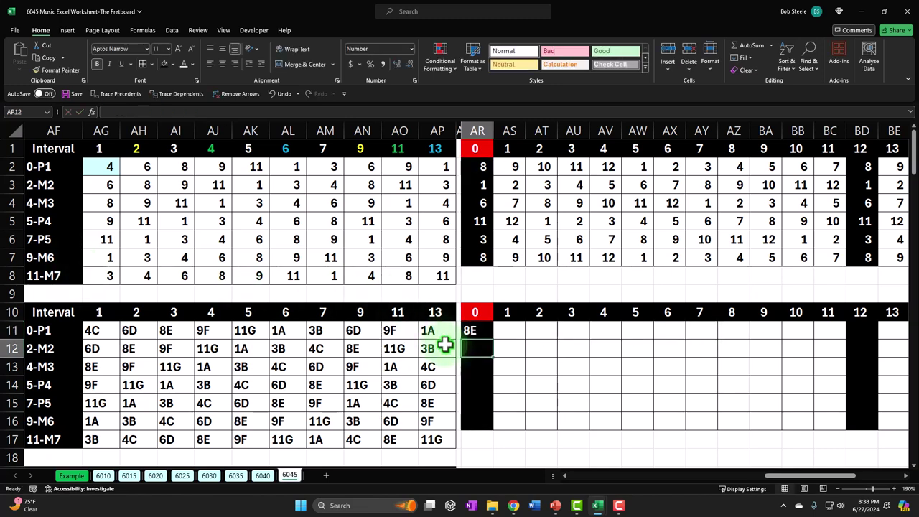
- Fill the AR11 lookup formula down the open-string column to AR16
left_click(480, 334)
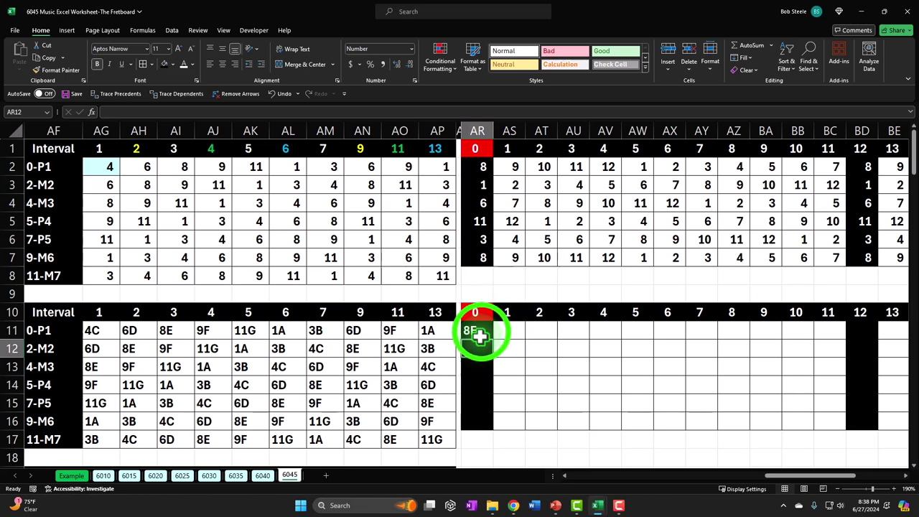
left_click_drag(494, 340, 495, 362)
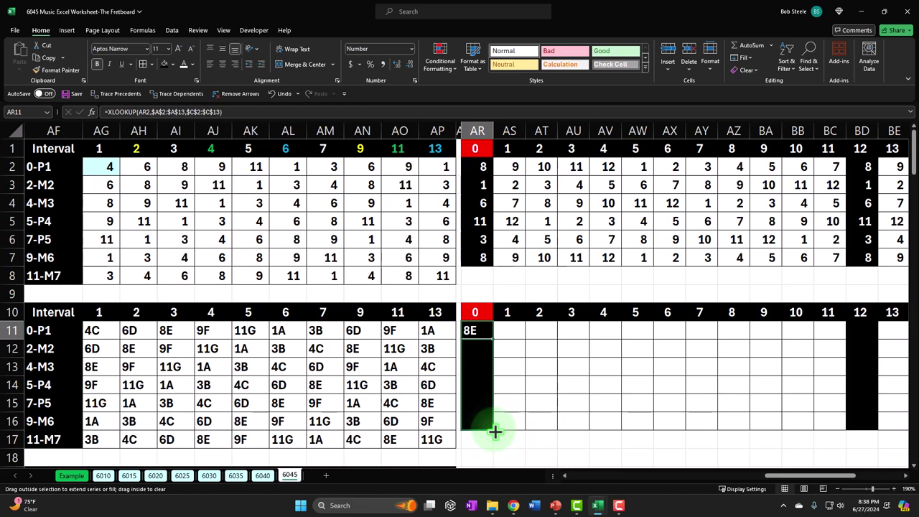
left_click_drag(495, 431, 496, 431)
left_click(471, 328)
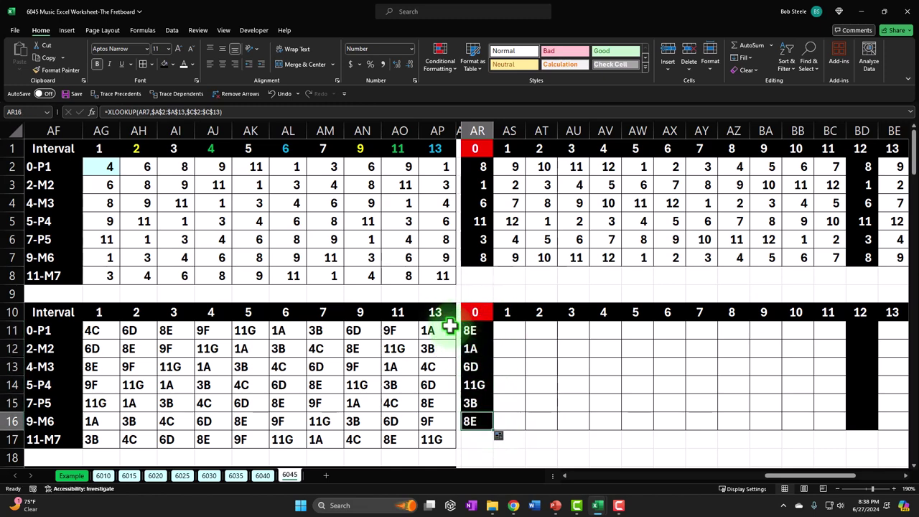
- Copy the AR11 lookup and paste only its formula into frets 1 to 24, AS11:BP16
left_click(482, 330)
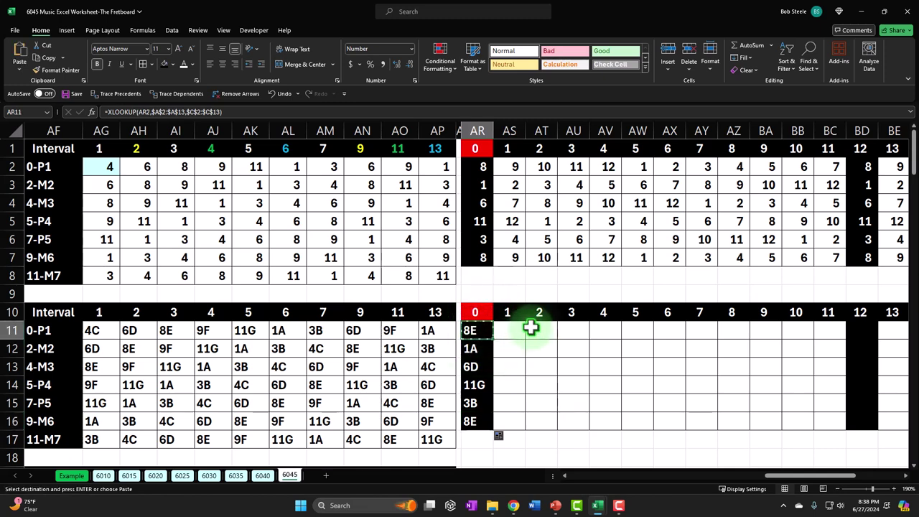
left_click_drag(529, 326, 876, 413)
right_click(453, 355)
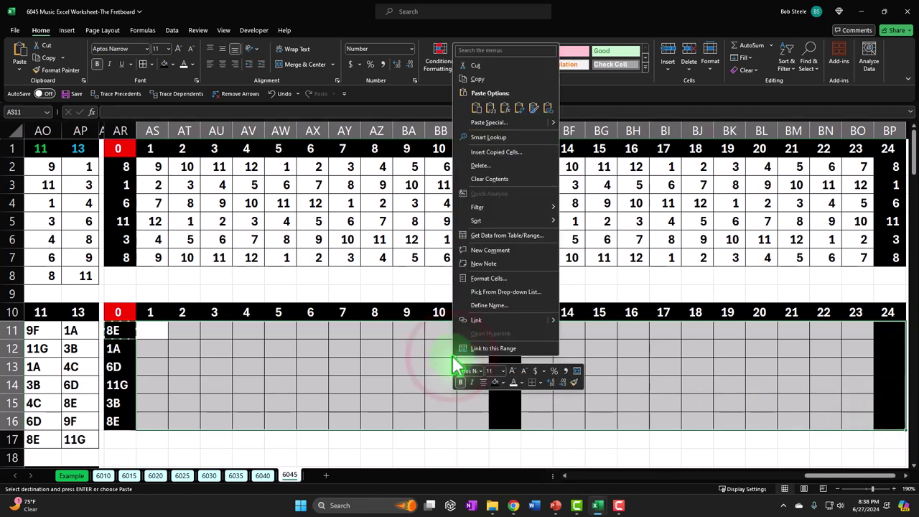
left_click(506, 109)
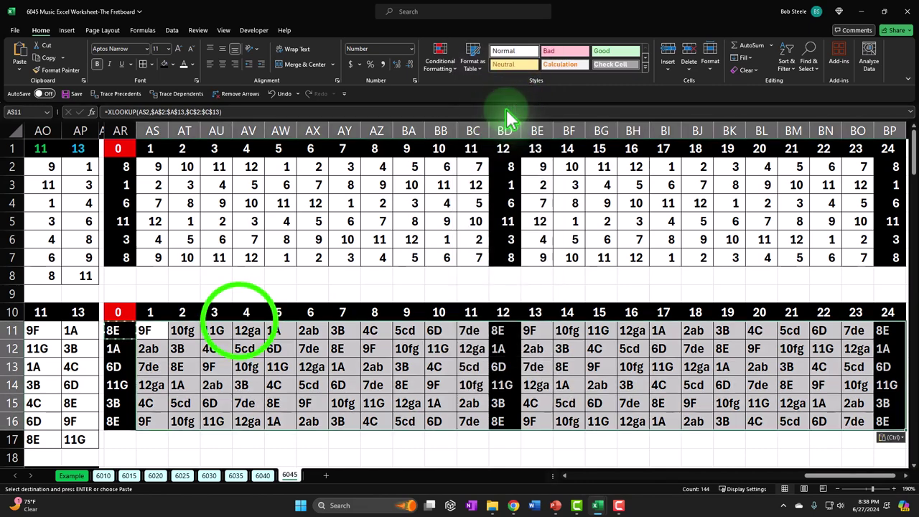
left_click(206, 349)
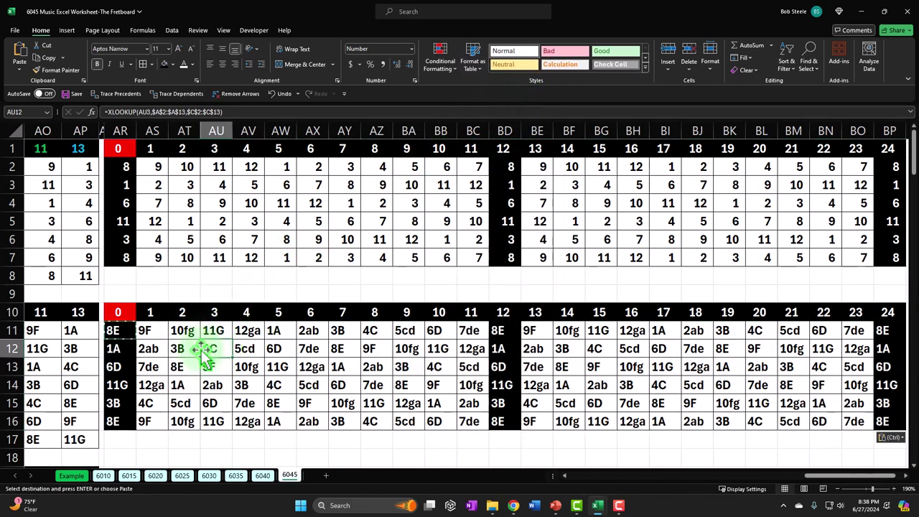
scroll(205, 349, "down", 1)
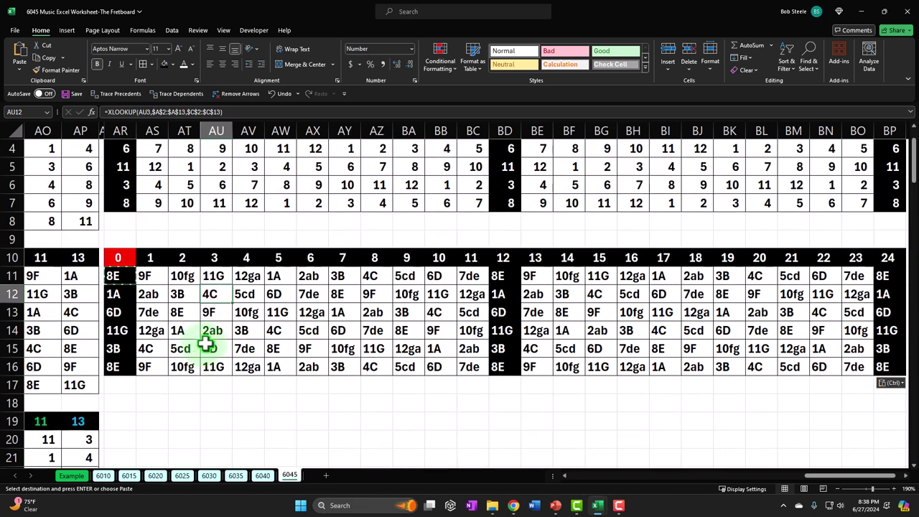
- Examine the note names along row 12 of the note-name fretboard from the open string to fret 12
left_click(121, 294)
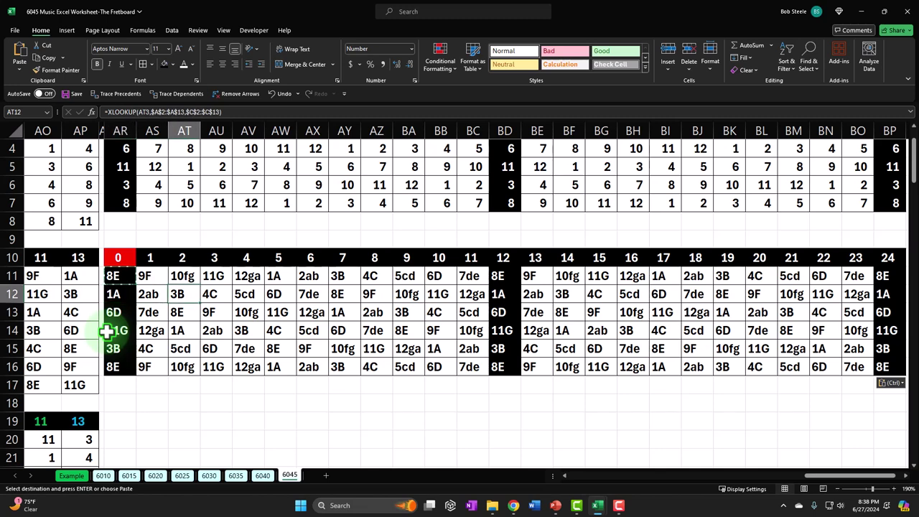
key("Right")
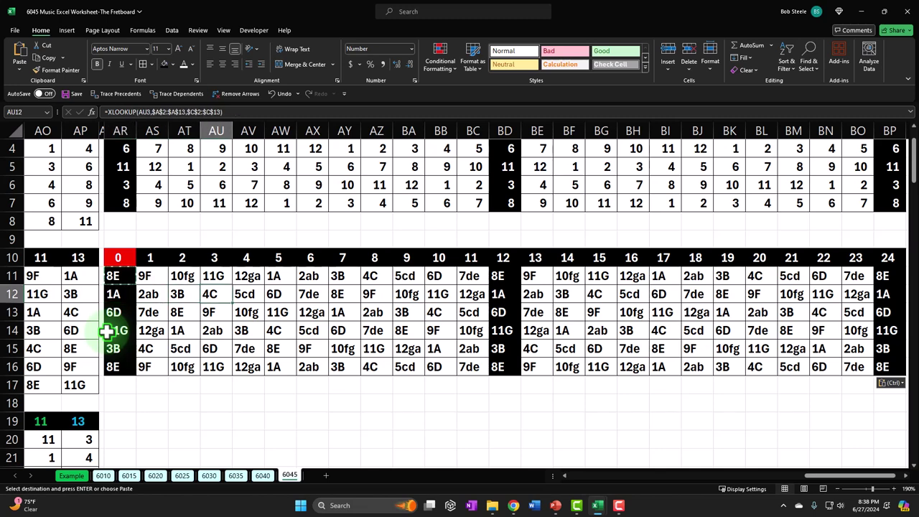
key("Right")
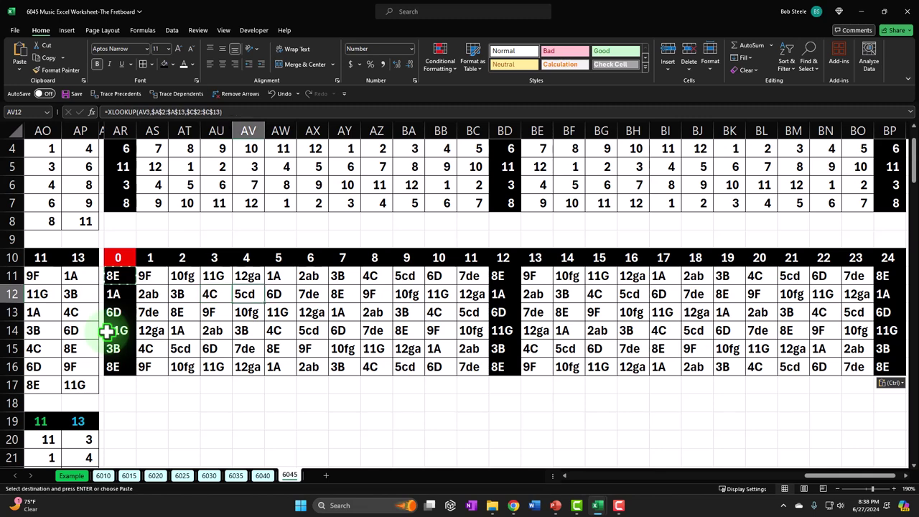
key("Right")
key("Right")
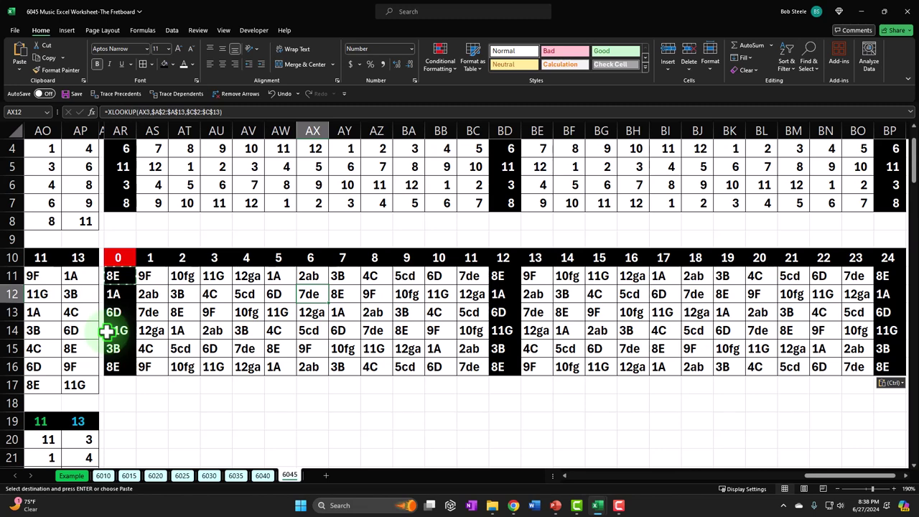
key("Right")
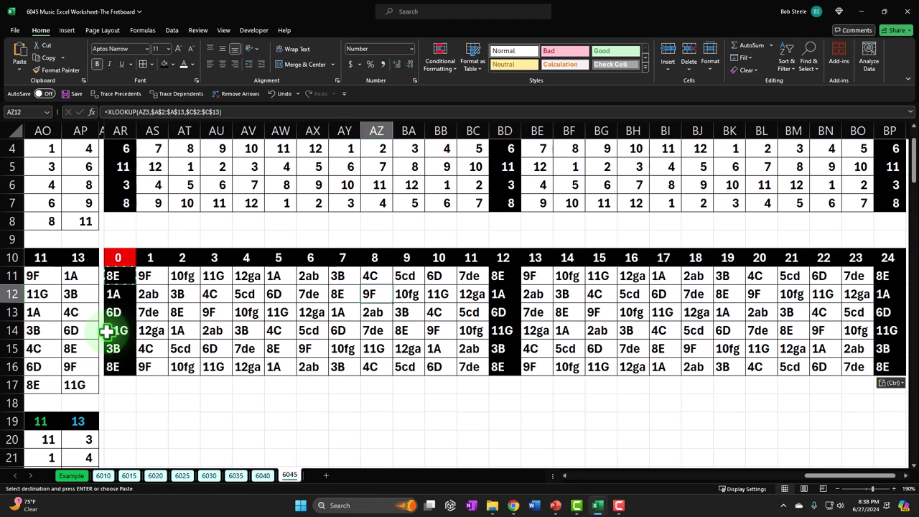
key("Right")
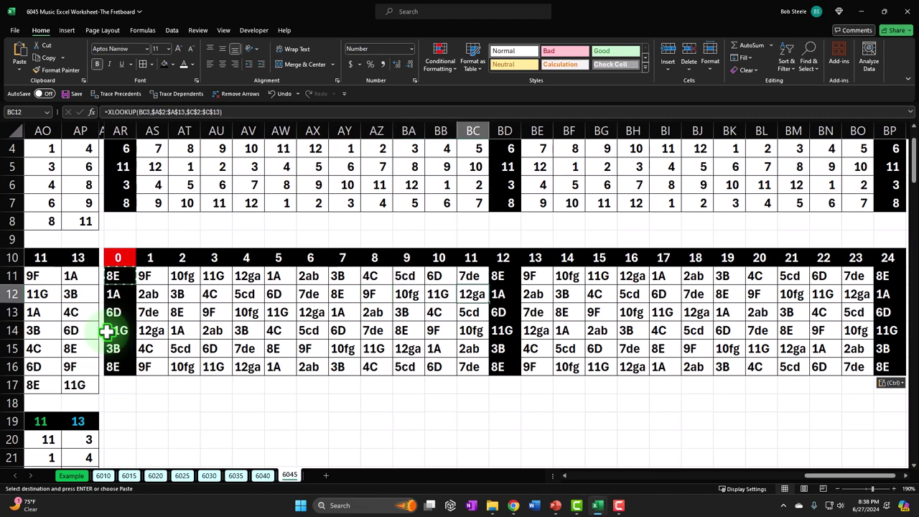
key("Right")
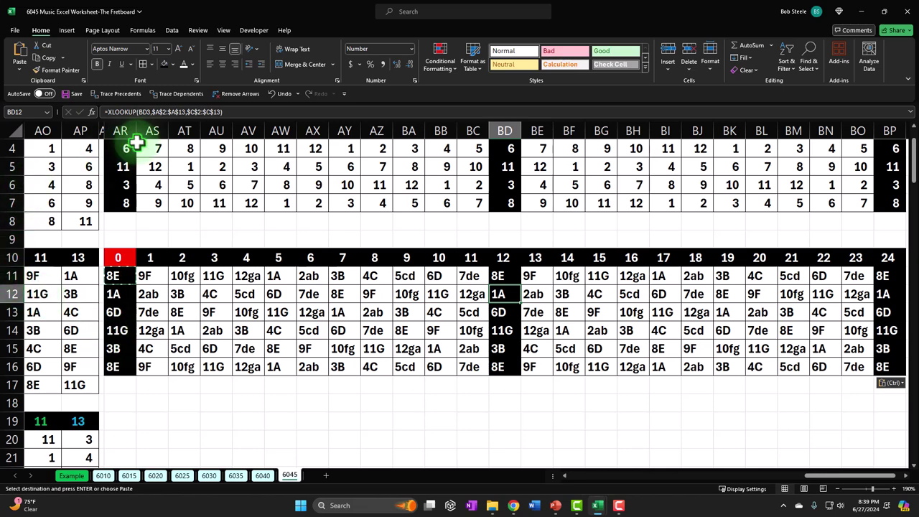
- AutoFit the widths of the fretboard columns AR through BP
scroll(124, 151, "up", 1)
left_click_drag(123, 129, 728, 131)
key("ctrl+v")
double_click(730, 131)
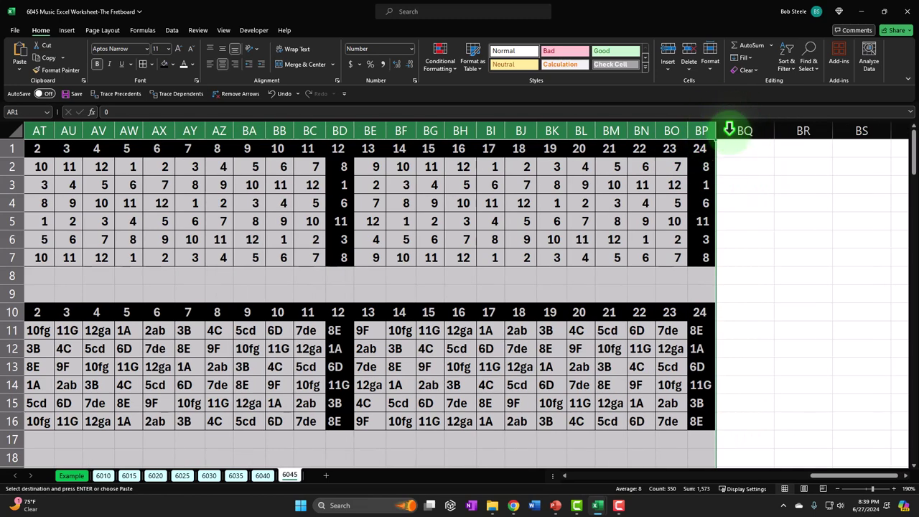
left_click(618, 351)
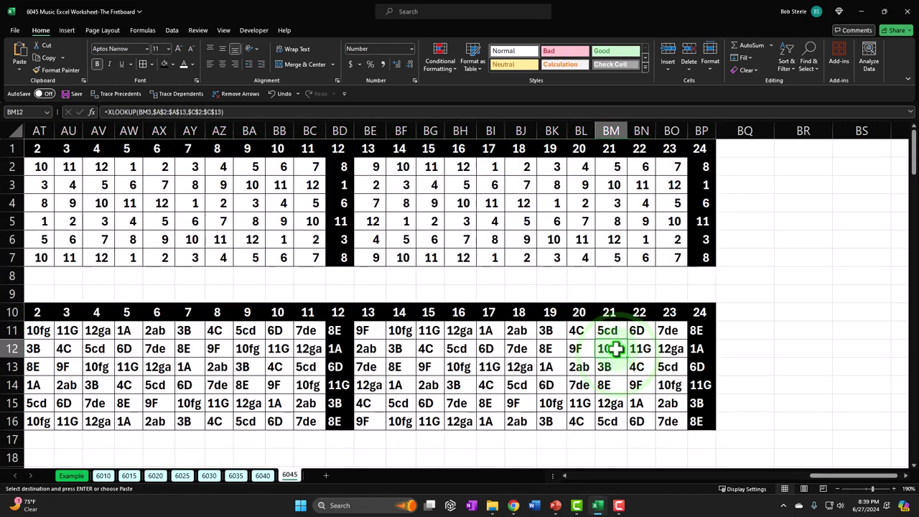
- Inspect the lookup formula behind the fret 3 note name in AU12
key("Left")
key("Left")
key("Left")
key("Left")
key("Left")
key("Left")
key("Left")
key("Left")
key("Left")
key("Left")
key("Left")
key("Left")
key("Left")
key("Left")
key("Left")
key("Left")
key("Left")
key("Left")
key("Left")
key("Left")
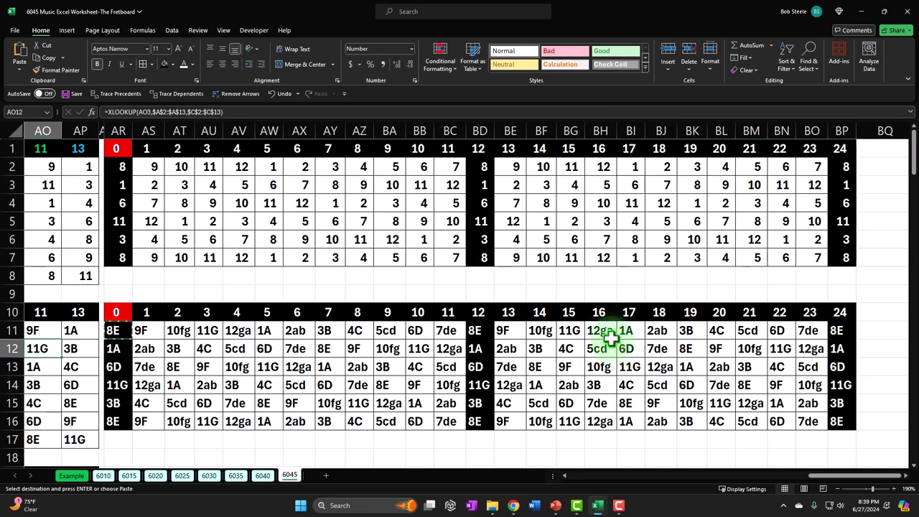
double_click(208, 349)
key("Return")
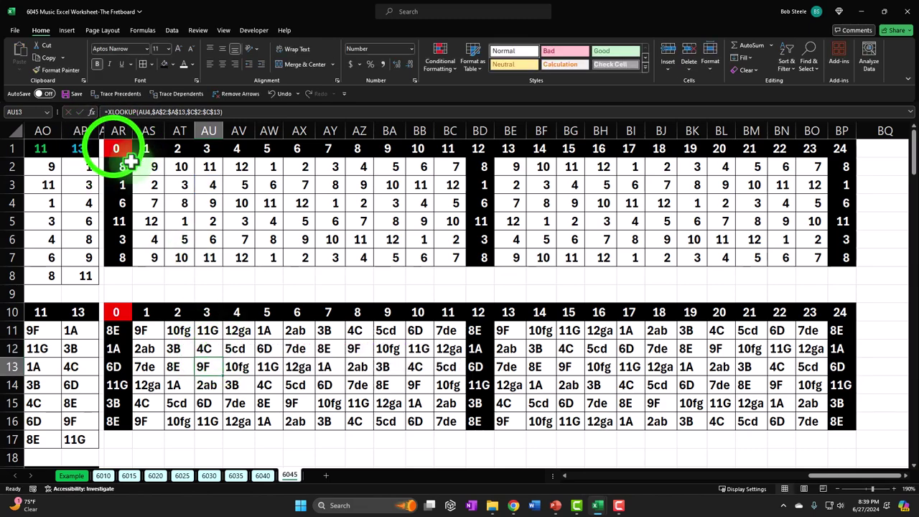
- Copy both fretboard tables in AR1:BP16 and paste them at AR19 beside the Dorian tables
left_click_drag(113, 147, 830, 424)
key("ctrl+c")
scroll(236, 333, "down", 4)
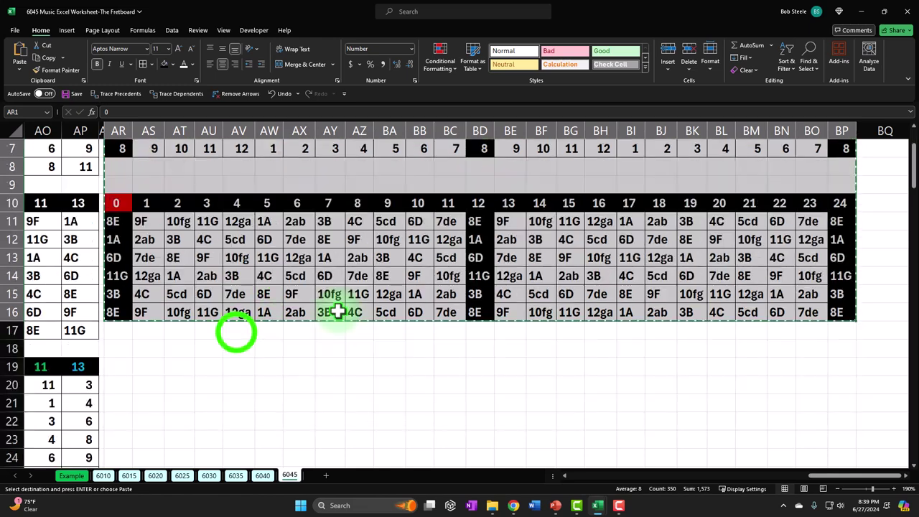
left_click(237, 330)
key("Left")
key("Left")
key("Left")
key("Left")
key("Left")
key("Left")
key("Left")
key("Left")
key("Left")
key("Left")
key("Left")
key("Left")
key("Left")
key("Left")
key("Left")
key("Left")
key("Left")
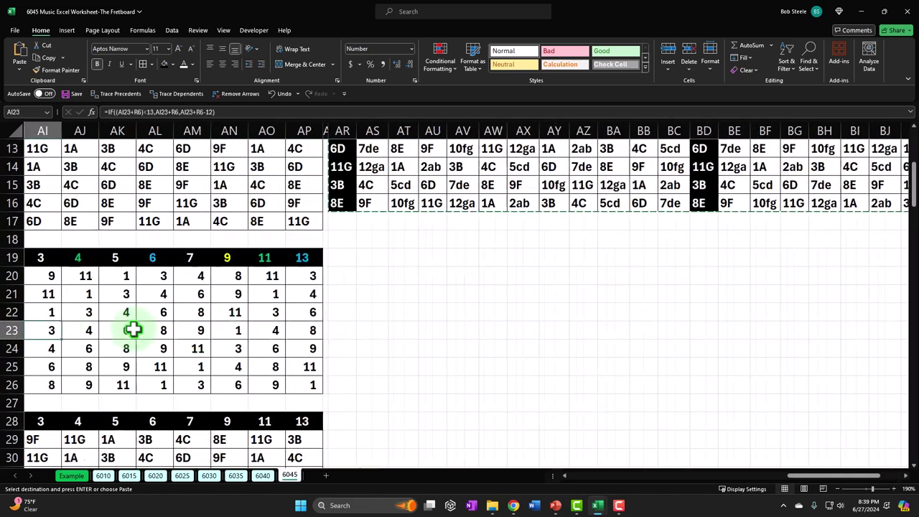
left_click(568, 256)
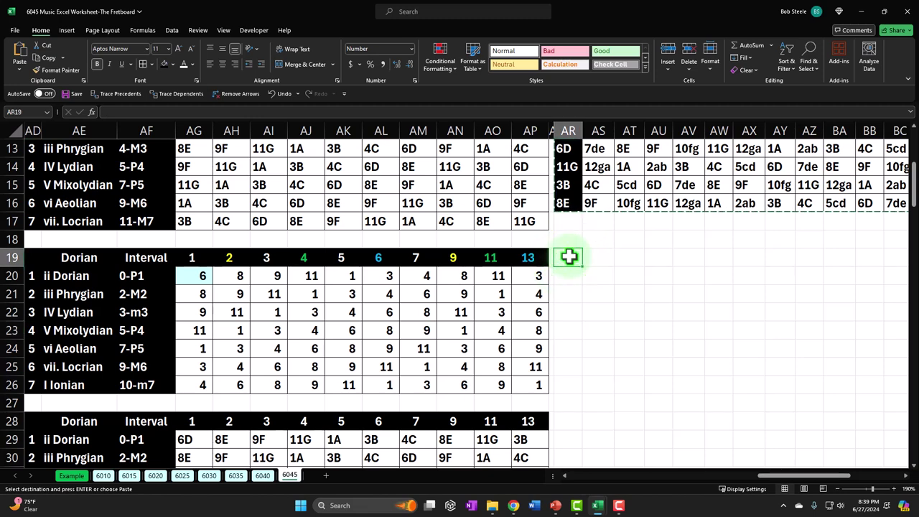
key("ctrl+v")
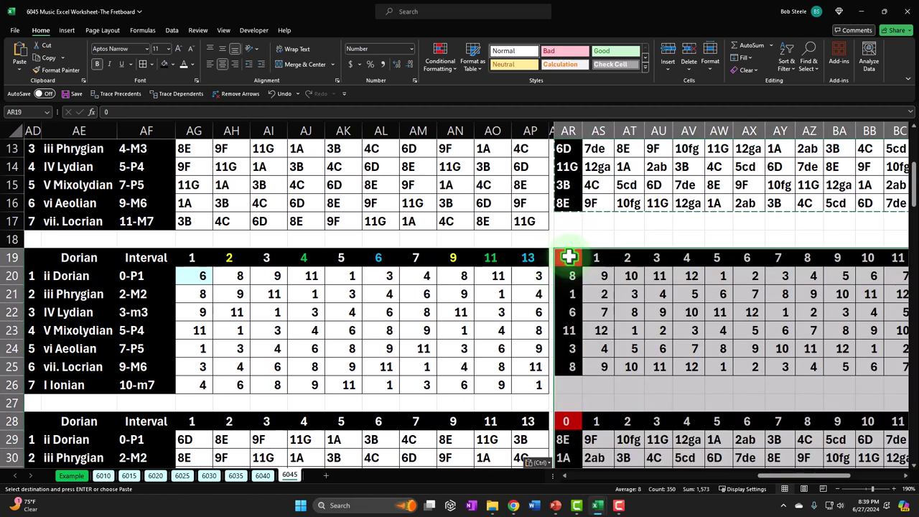
- Check the cell references of the pasted number formula in AT22 and the pasted lookup formula in AT30
scroll(658, 292, "down", 1)
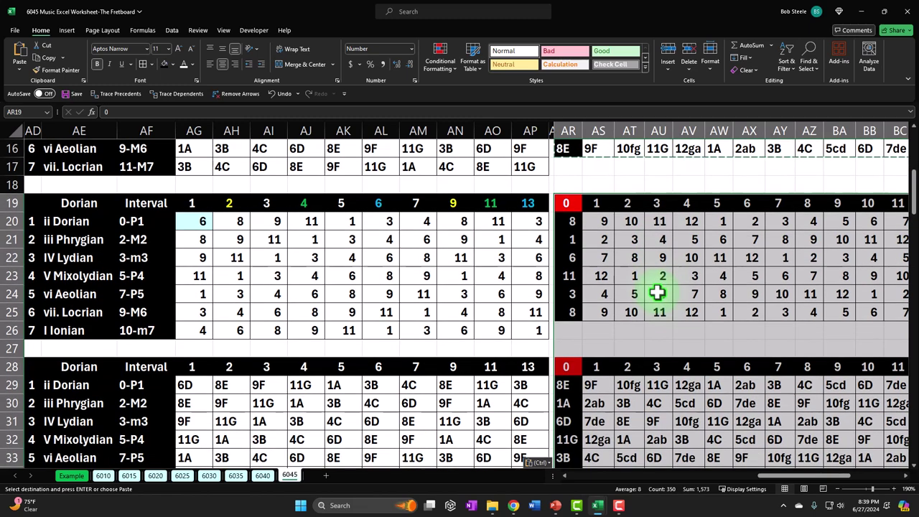
double_click(632, 273)
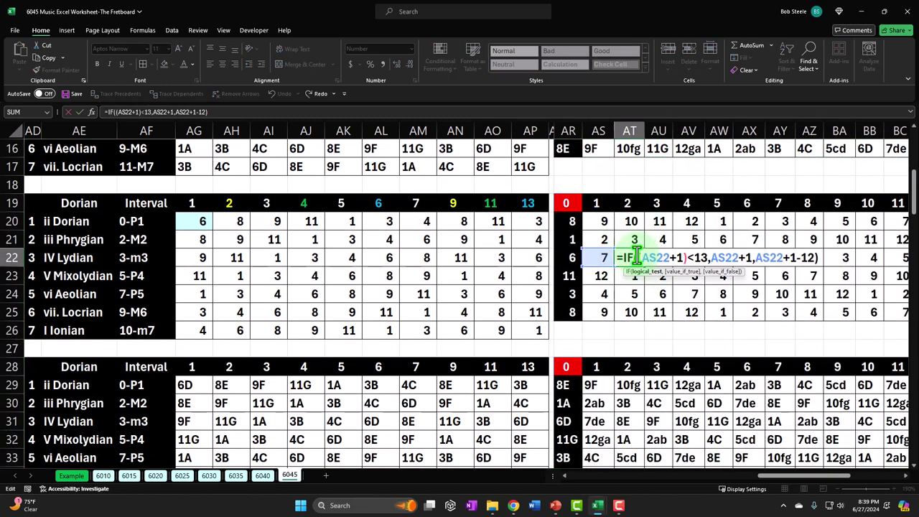
key("Escape")
double_click(629, 403)
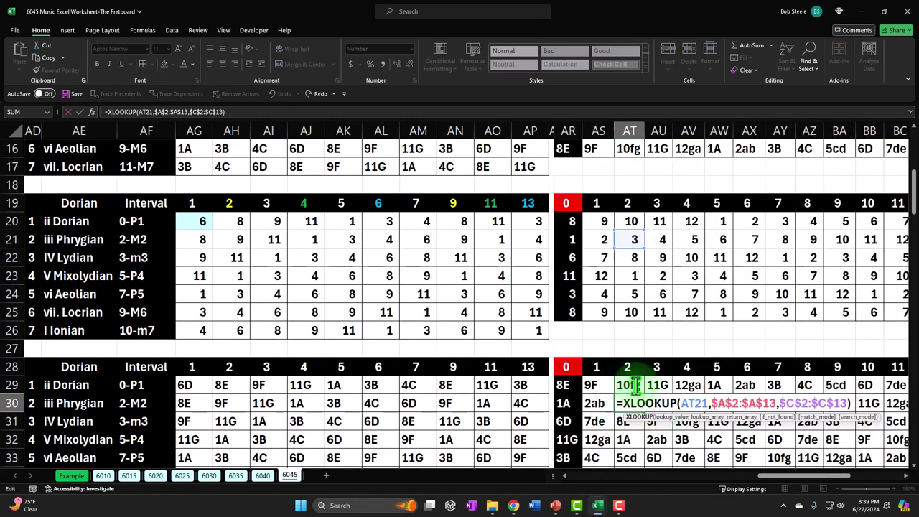
key("Return")
- Copy the pair of fretboard tables in AR19:BP34 and paste it at AR37 beside the Phrygian tables
left_click_drag(569, 203, 801, 376)
key("ctrl+c")
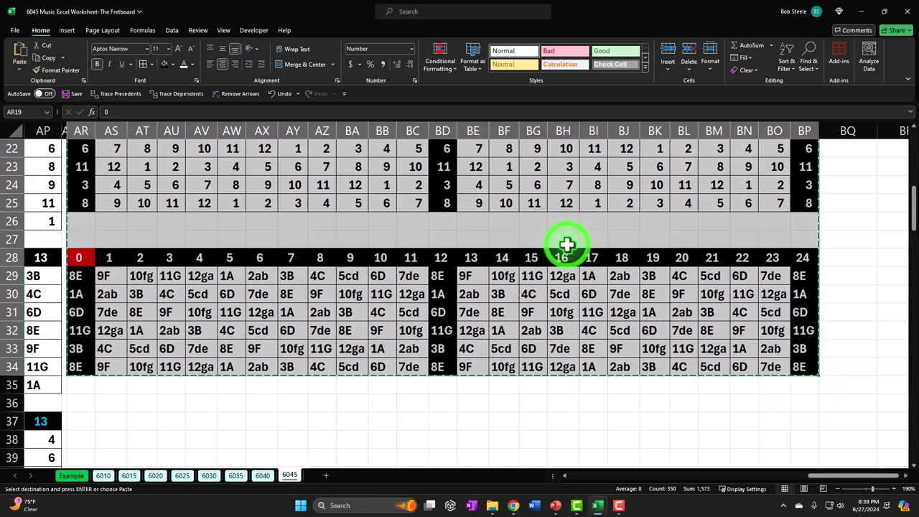
left_click(566, 242)
key("Left")
key("Left")
key("Left")
key("Left")
key("Left")
key("Left")
key("Left")
key("Left")
key("Left")
key("Left")
key("Left")
key("Left")
key("Left")
key("Left")
key("Left")
key("Left")
key("Left")
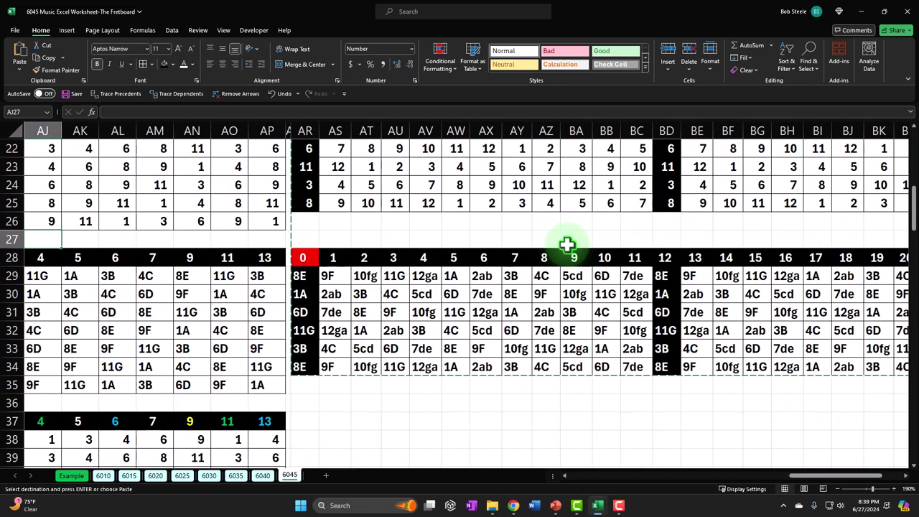
scroll(618, 276, "down", 3)
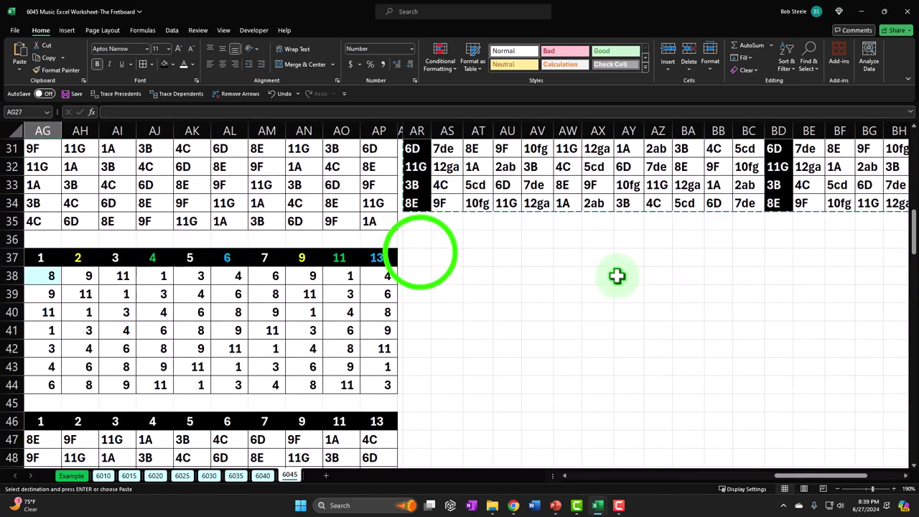
left_click(420, 251)
key("ctrl+v")
- Paste the same pair of fretboard tables beside the remaining mode tables, at AR55, AR73, AR91 and AR109
scroll(420, 259, "down", 6)
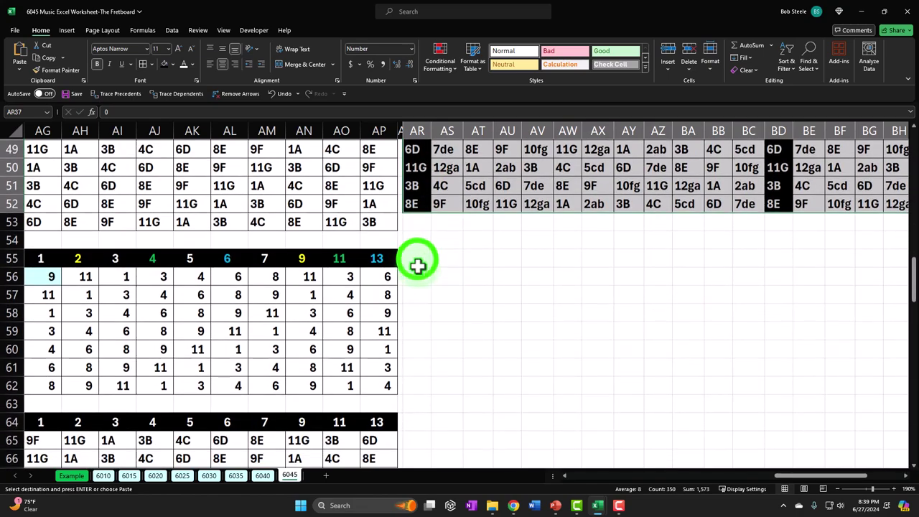
left_click(418, 257)
key("ctrl+v")
scroll(417, 259, "down", 6)
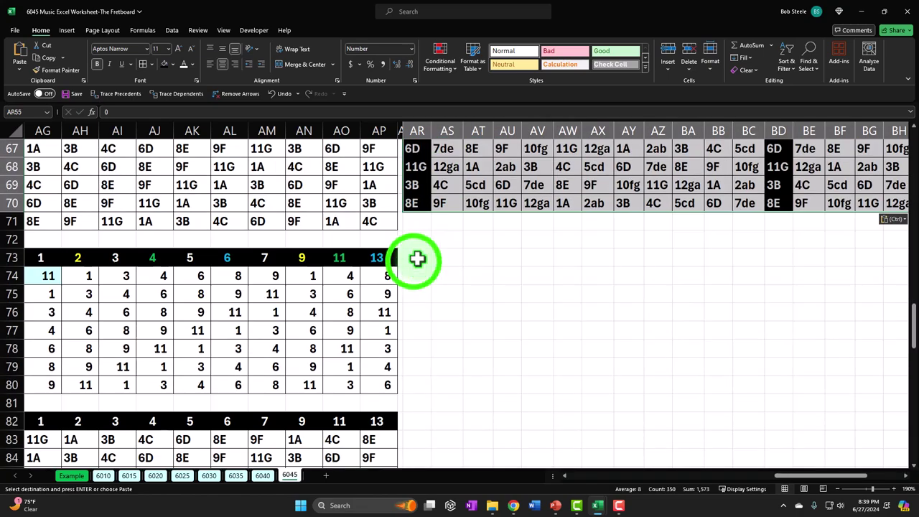
left_click(414, 262)
key("ctrl+v")
scroll(415, 260, "down", 6)
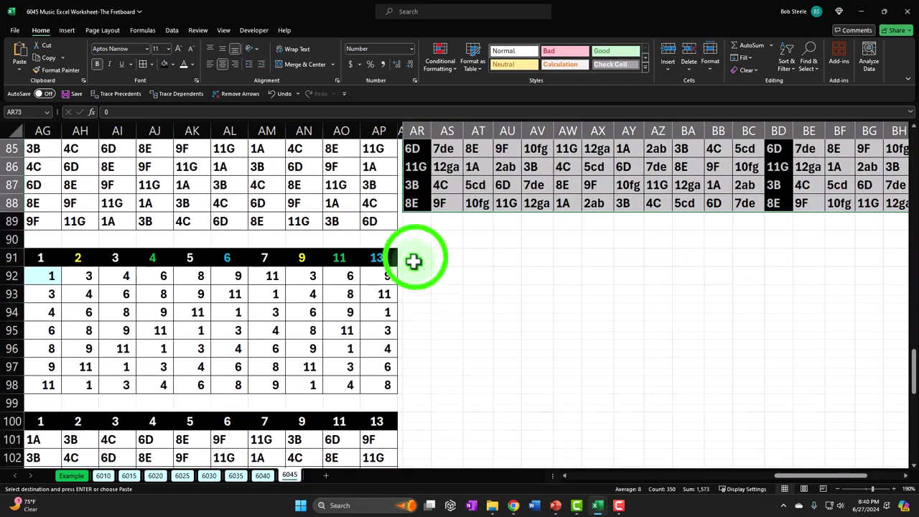
left_click(416, 259)
key("ctrl+v")
scroll(416, 259, "down", 5)
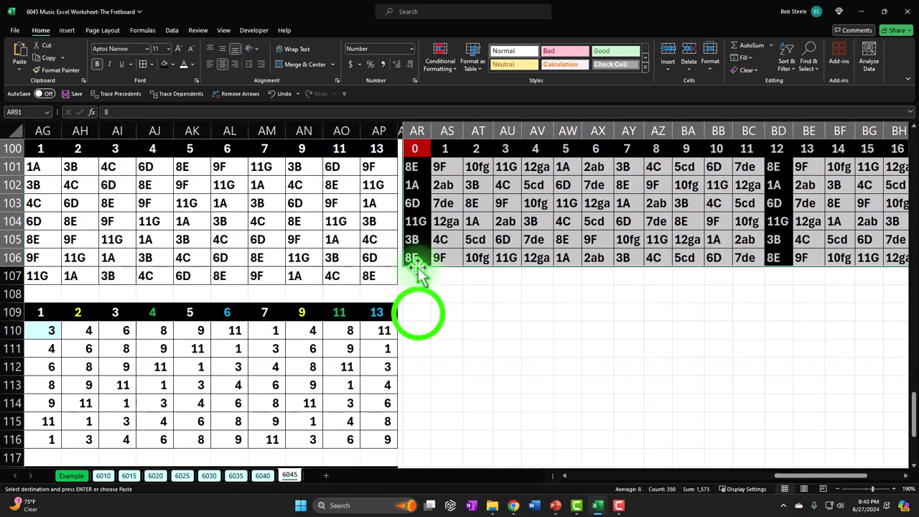
left_click(419, 313)
key("ctrl+v")
scroll(418, 312, "down", 6)
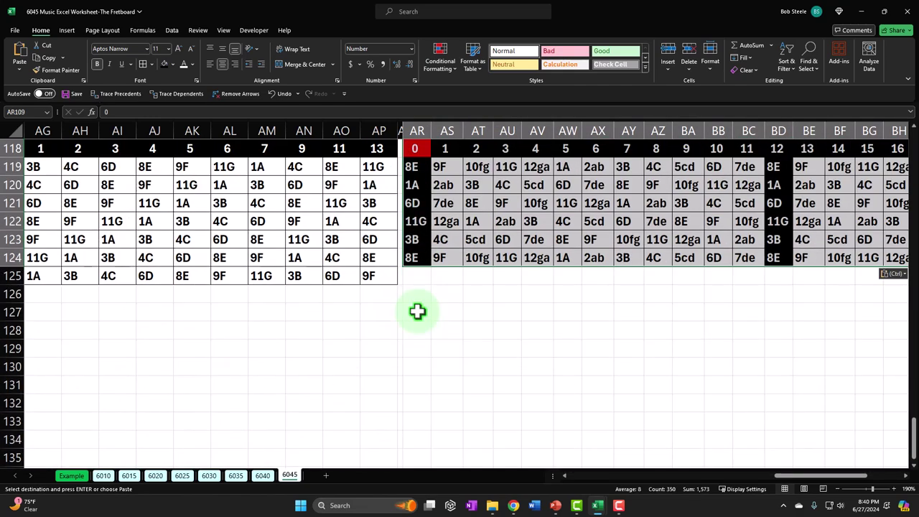
scroll(426, 315, "up", 20)
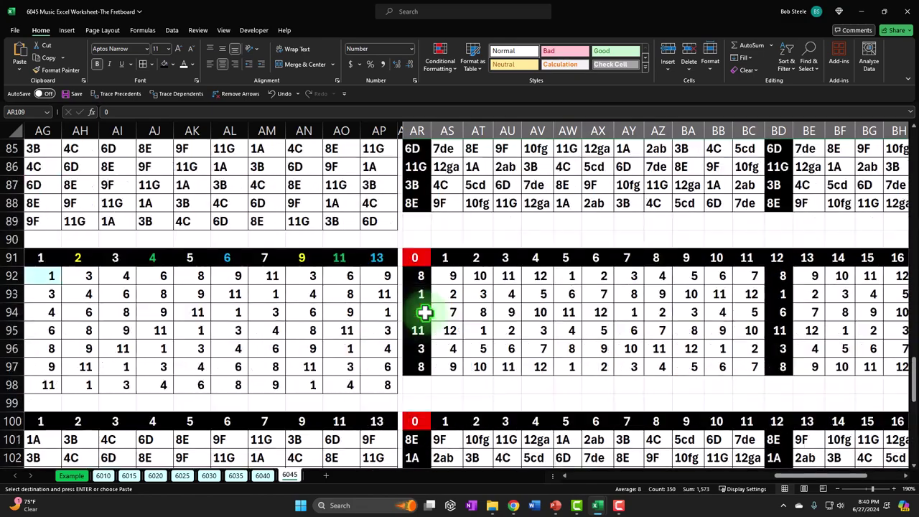
scroll(428, 272, "up", 4)
left_click(422, 275)
key("Escape")
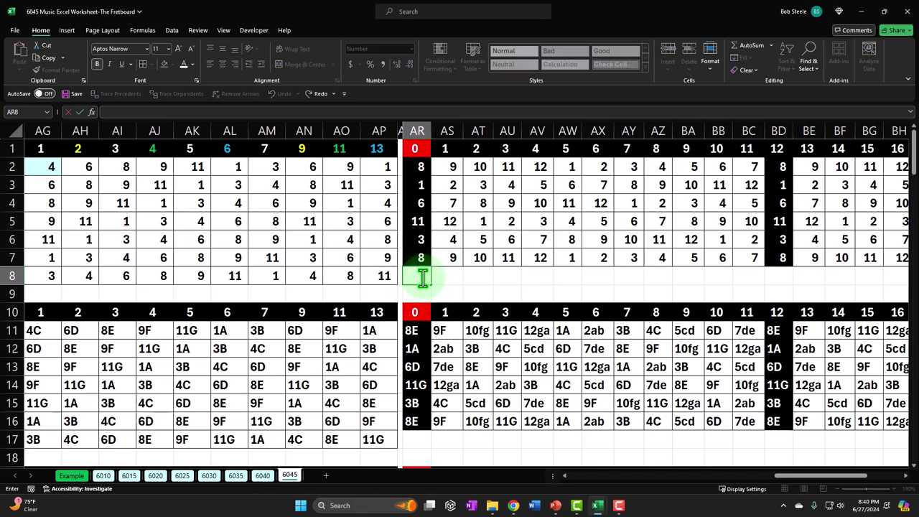
key("Return")
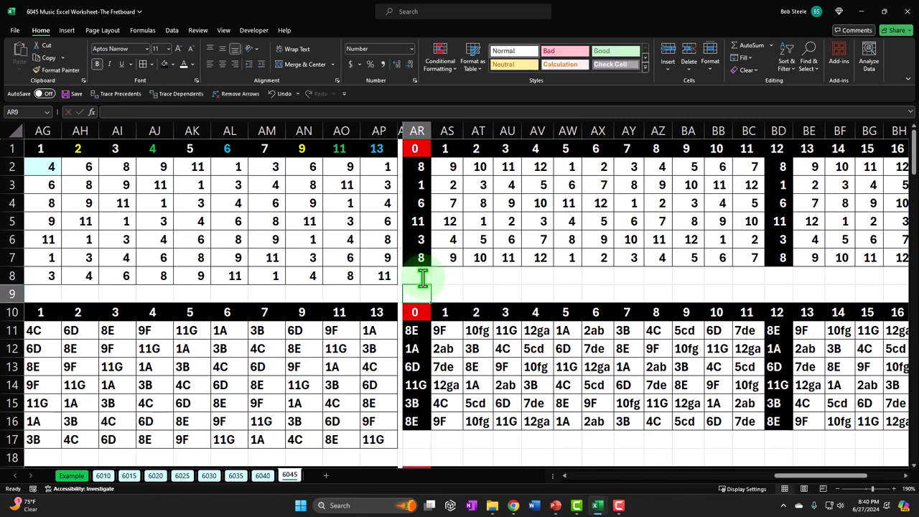
- Apply the coloured header formatting of AG1:AP1 to the Major/Ionian note-name header in AG10:AP10
key("ctrl+Left")
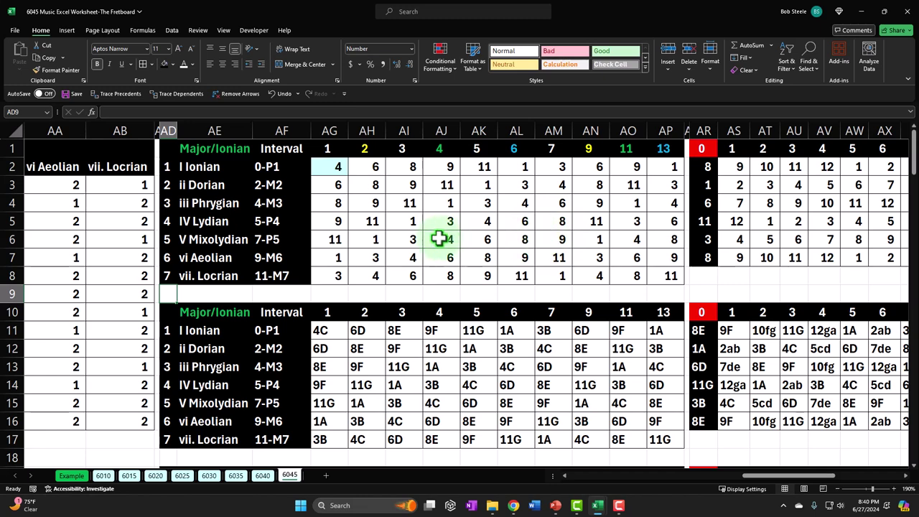
left_click_drag(334, 149, 651, 149)
left_click(56, 70)
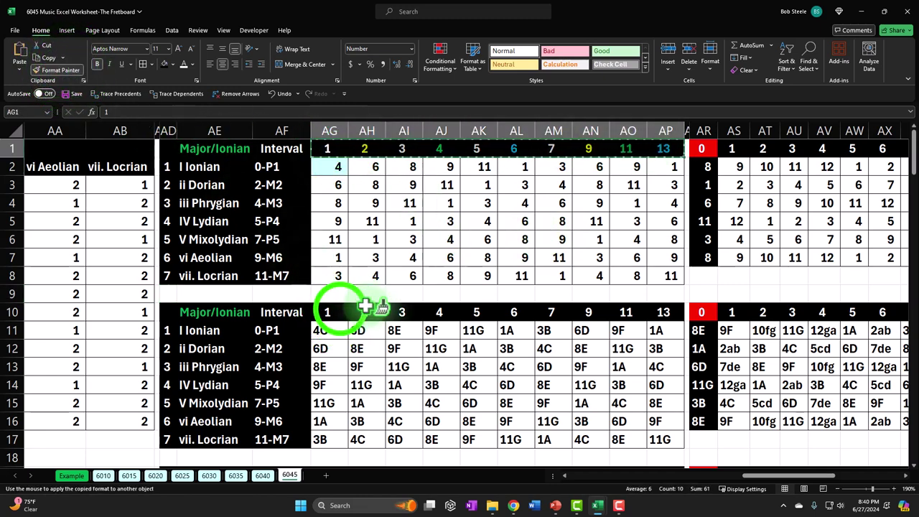
left_click(338, 310)
- Apply the coloured header formatting of AG10:AP10 to the Dorian note-name header in AG28:AP28
left_click(56, 69)
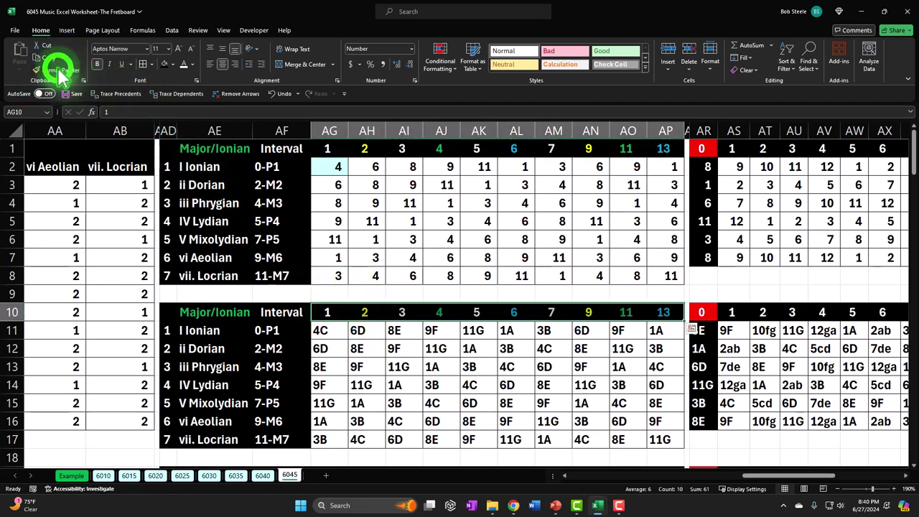
scroll(375, 294, "down", 1)
scroll(375, 295, "down", 2)
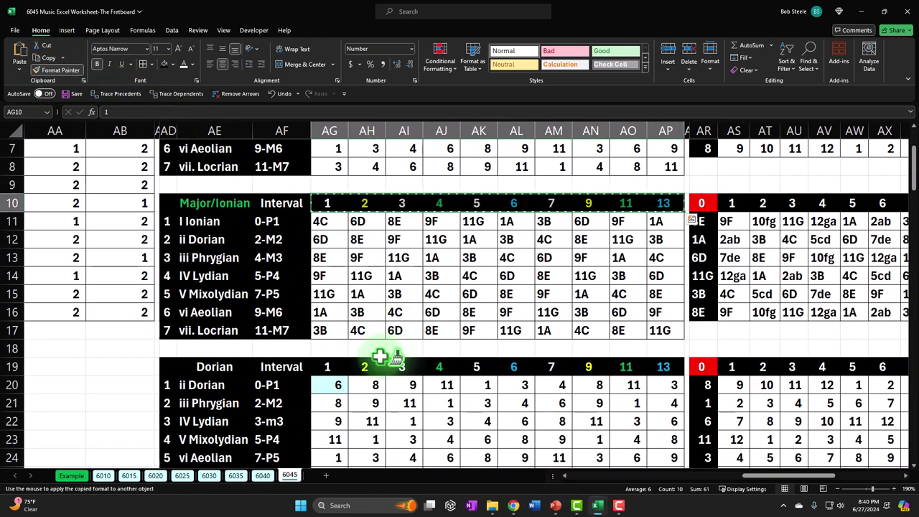
scroll(338, 368, "down", 3)
left_click(337, 368)
- Apply the coloured header formatting of AG28:AP28 to the Phrygian note-name header in AG46:AP46
scroll(338, 368, "down", 4)
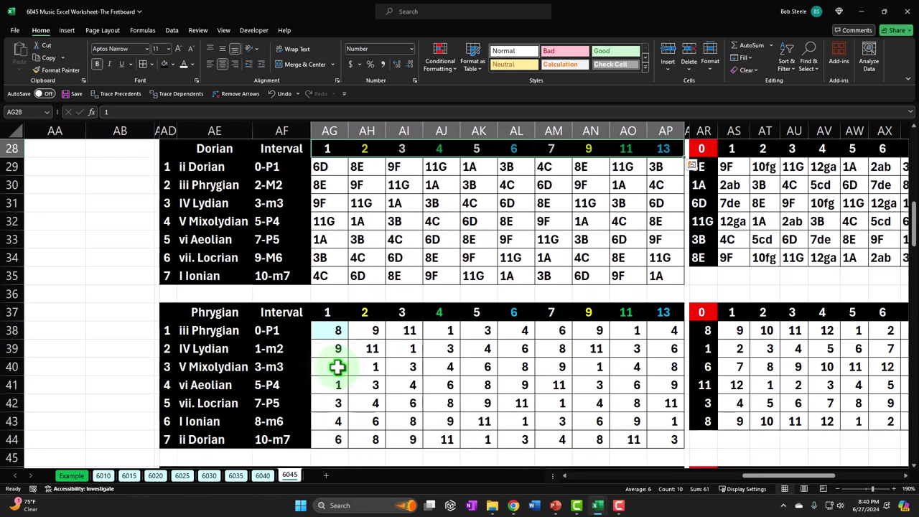
left_click(56, 69)
scroll(327, 316, "down", 3)
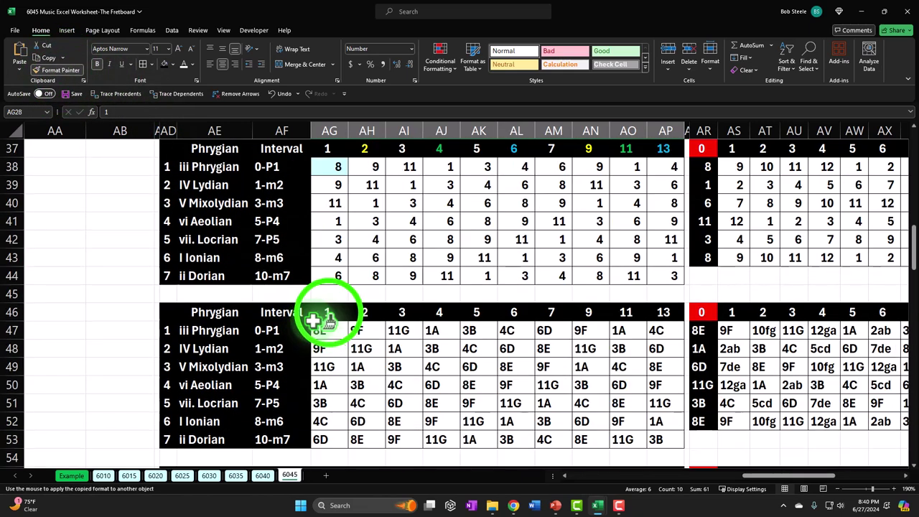
left_click(328, 313)
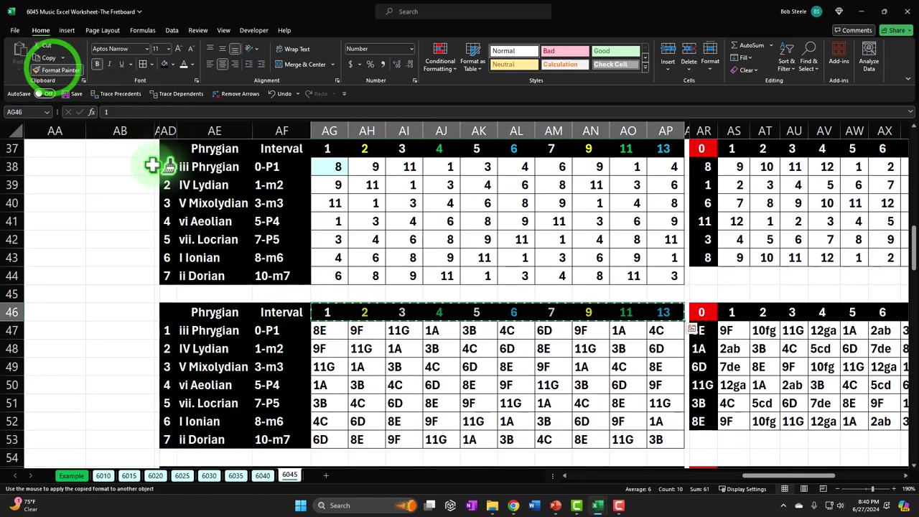
- Apply the same coloured header formatting to the note-name headers of the next two modes, at AG64 and AG82
scroll(390, 380, "down", 5)
left_click(328, 370)
left_click(51, 70)
scroll(318, 257, "down", 4)
scroll(318, 257, "down", 3)
left_click(329, 312)
- Apply the same coloured header formatting to the Minor/Aeolian and Locrian note-name headers, at AG100 and AG118
left_click(54, 70)
scroll(316, 301, "down", 6)
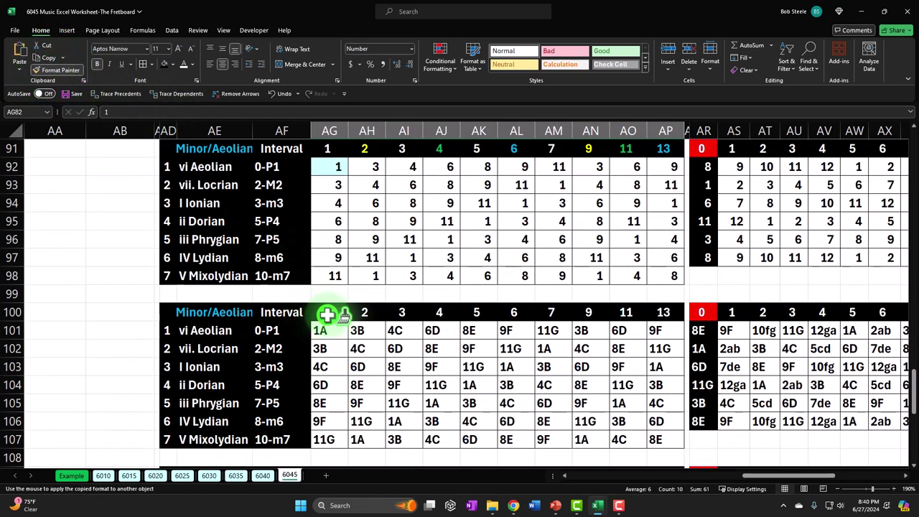
left_click(326, 314)
left_click(55, 70)
scroll(305, 293, "down", 4)
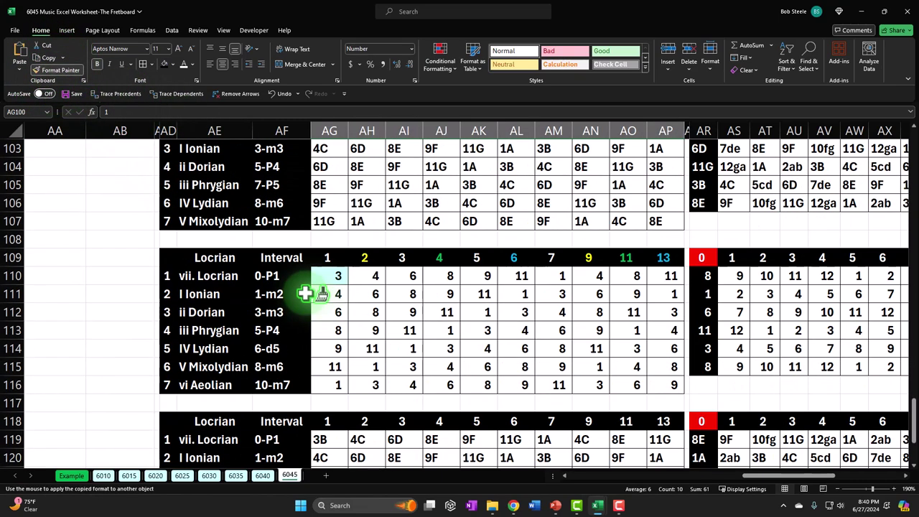
scroll(307, 302, "down", 2)
left_click(328, 310)
- Hide rows 1 to 9, which hold the Major/Ionian number tables
scroll(328, 322, "down", 1)
scroll(334, 323, "up", 2)
scroll(336, 324, "up", 20)
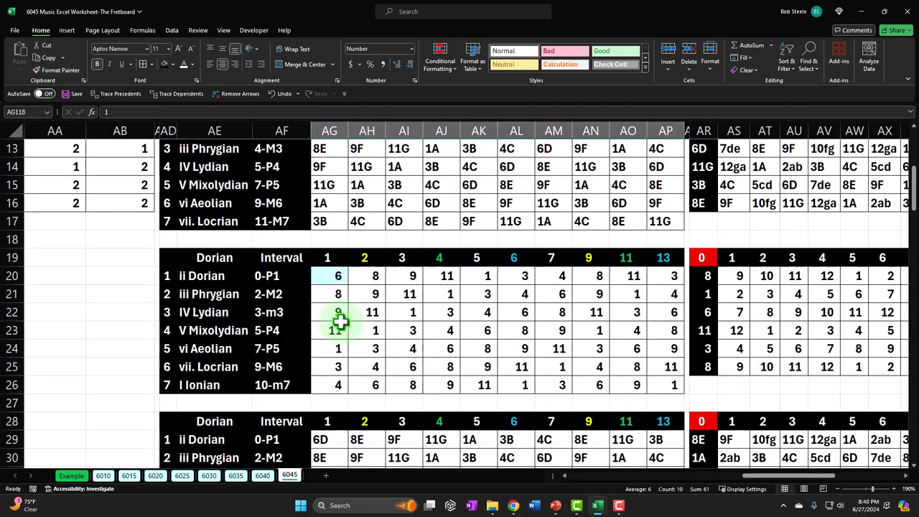
scroll(339, 323, "up", 4)
left_click(759, 185)
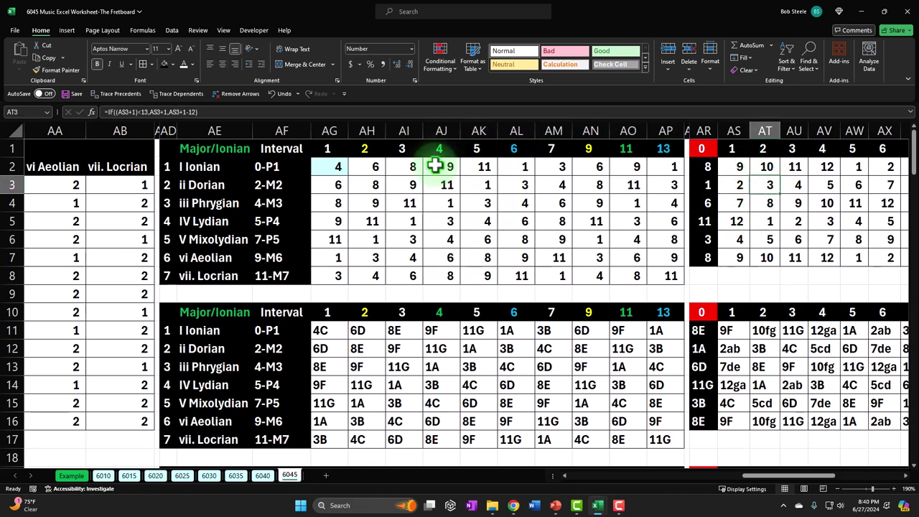
left_click(9, 148)
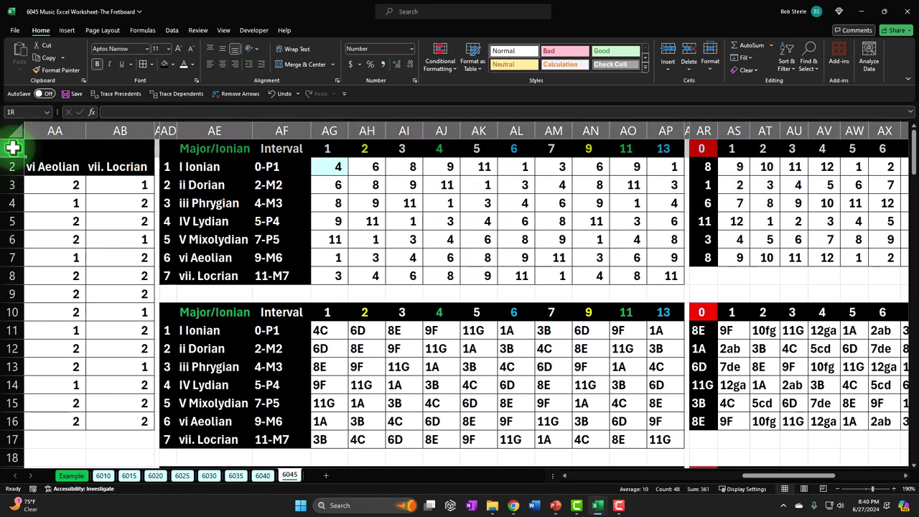
left_click_drag(13, 148, 37, 293)
right_click(162, 250)
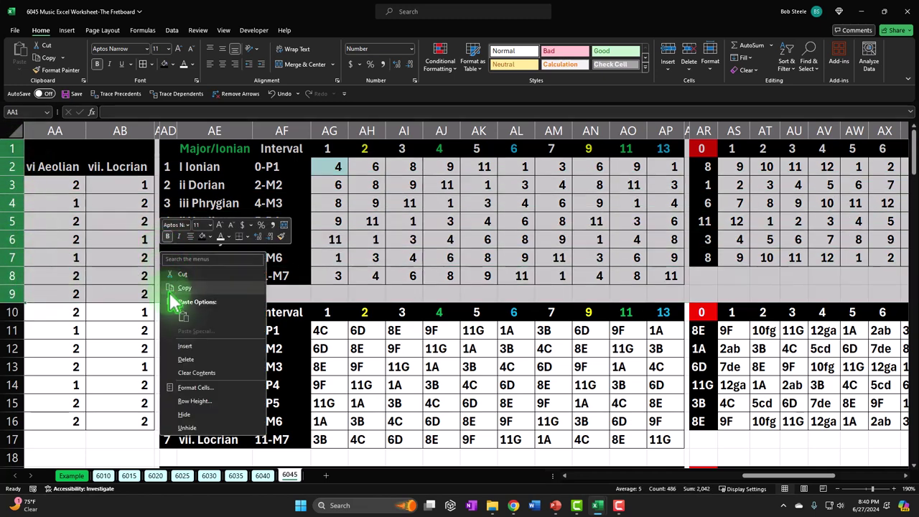
left_click(191, 361)
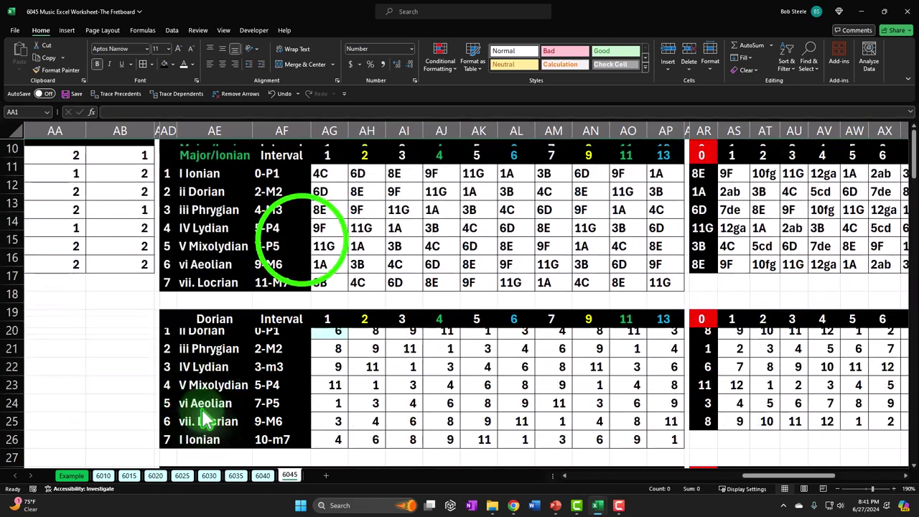
- Examine the Major/Ionian note-name table beside its fretboard table, highlighting the iii Phrygian row in AG13:AP13
left_click(302, 241)
key("Right")
key("Right")
key("Right")
key("Right")
key("Right")
key("Right")
key("Right")
key("Right")
key("Right")
key("Right")
key("Right")
key("Right")
key("Right")
key("Right")
key("Right")
key("Right")
key("Right")
key("Right")
key("Right")
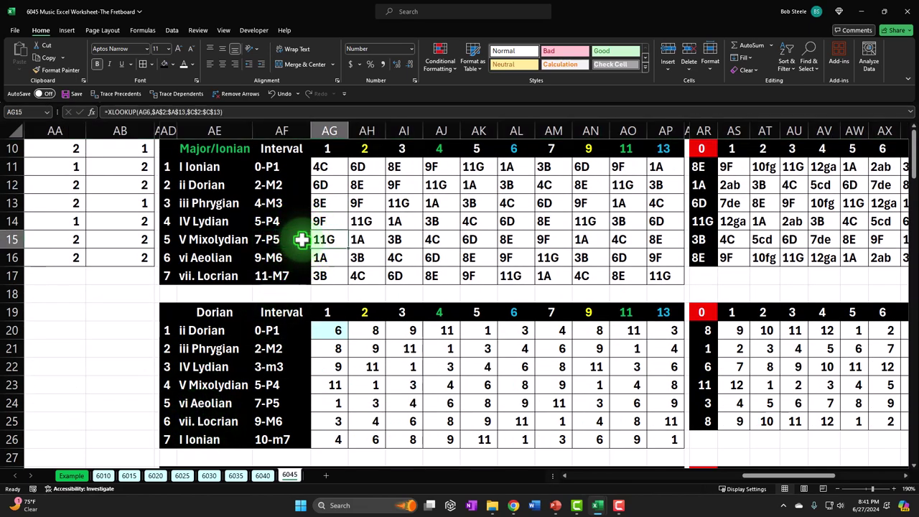
key("Right")
key("Right")
key("Right")
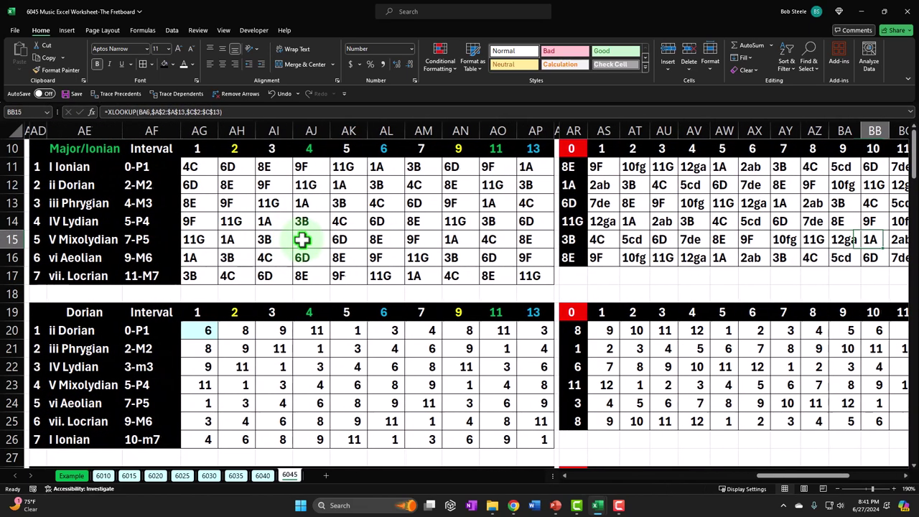
left_click_drag(188, 203, 521, 203)
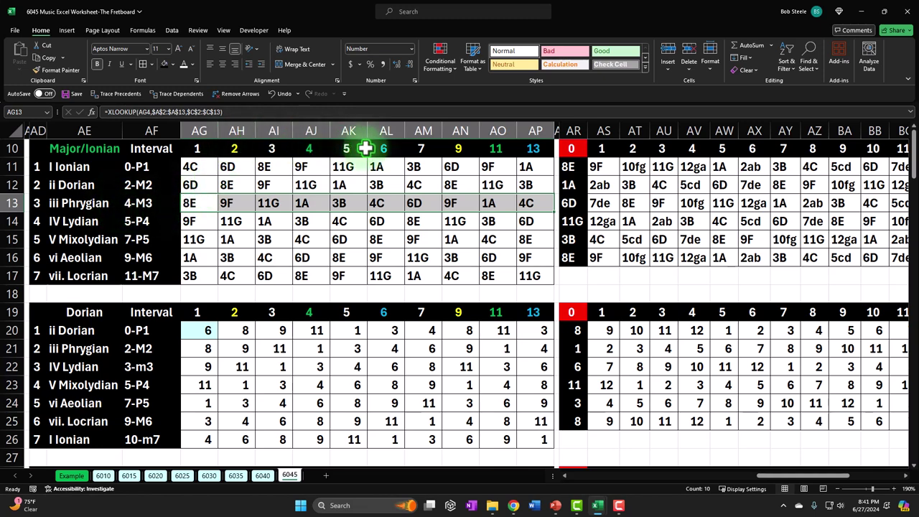
- Hide columns AH, AJ and AL, which hold scale degrees 2, 4 and 6
left_click(237, 131)
right_click(239, 185)
left_click(269, 336)
left_click(275, 131)
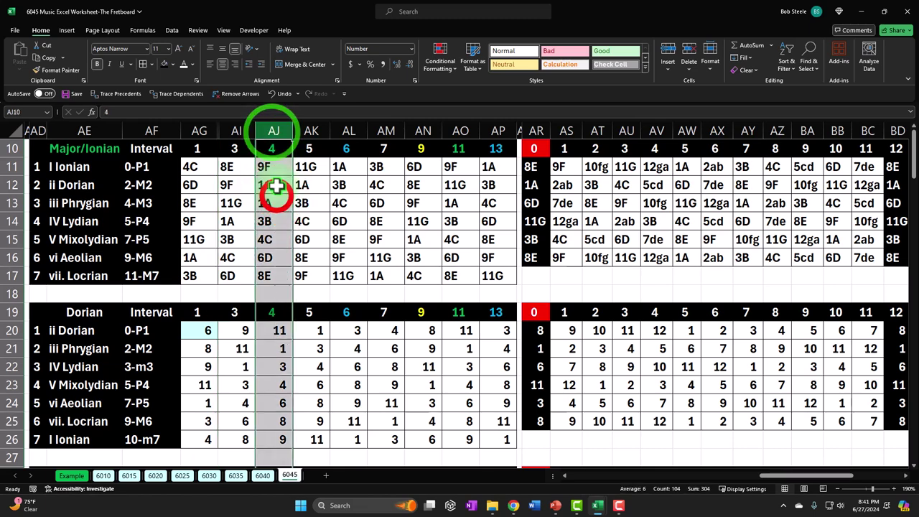
right_click(277, 192)
left_click(320, 358)
left_click(309, 130)
right_click(319, 205)
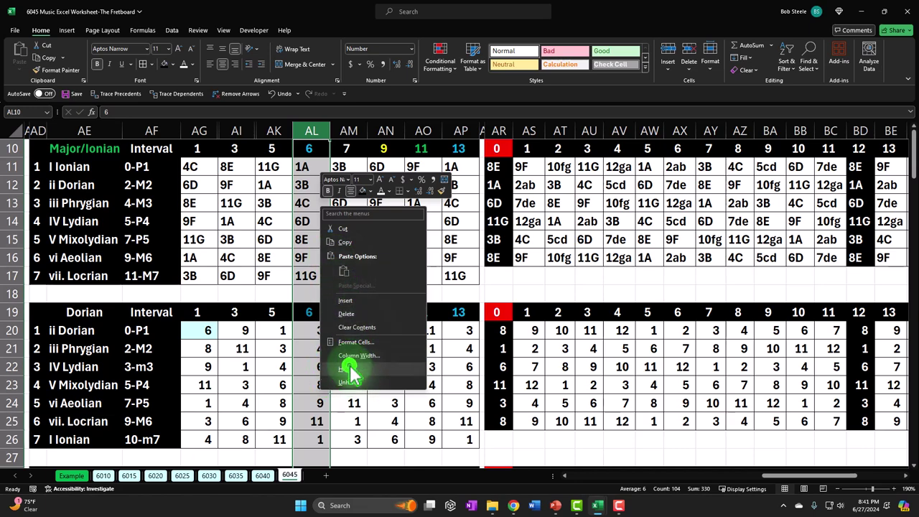
left_click(349, 369)
- Examine the chord notes of the I Ionian, ii Dorian and iii Phrygian rows in the Major/Ionian note-name table
left_click(277, 205)
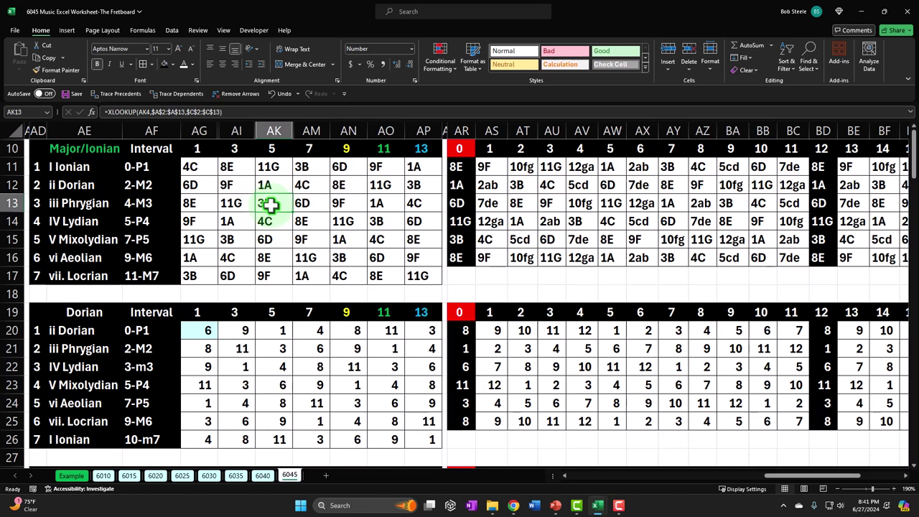
left_click(201, 169)
key("Right")
key("Right")
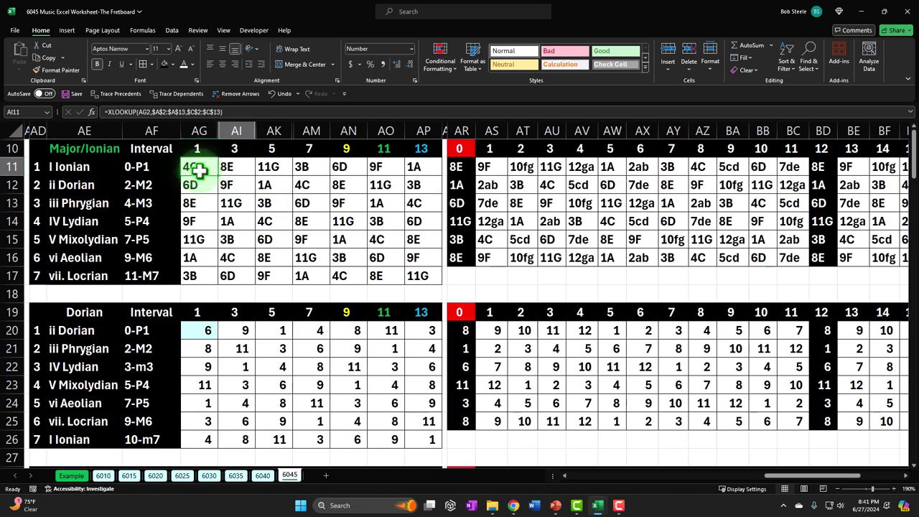
key("Down")
key("Left")
key("Left")
key("Down")
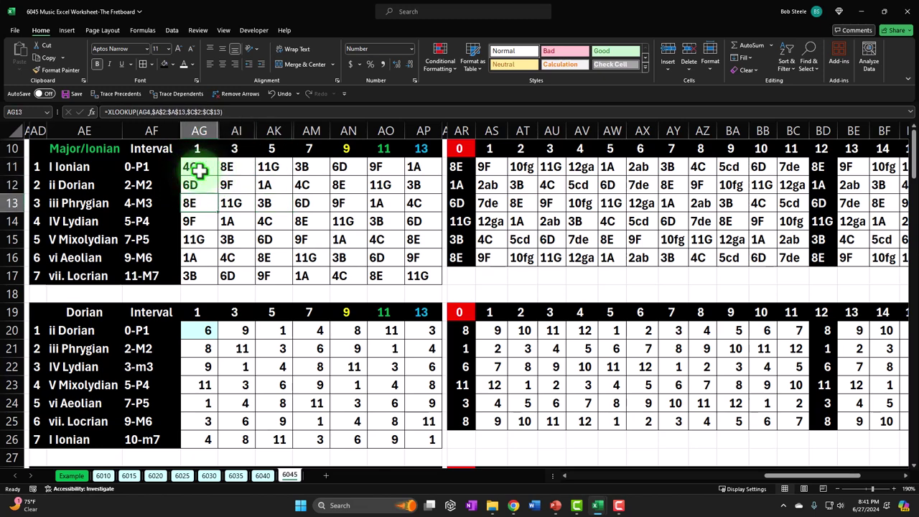
key("Left")
key("Left")
key("Left")
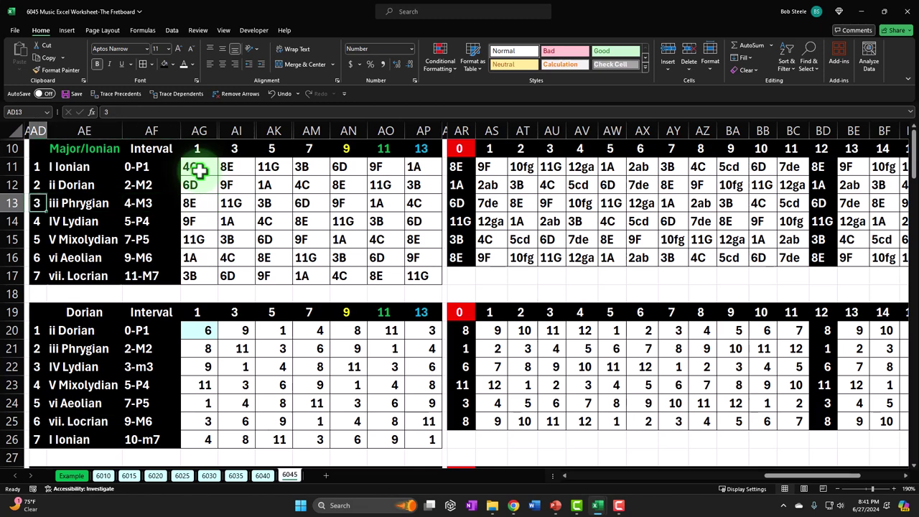
key("Right")
key("Right")
key("Right")
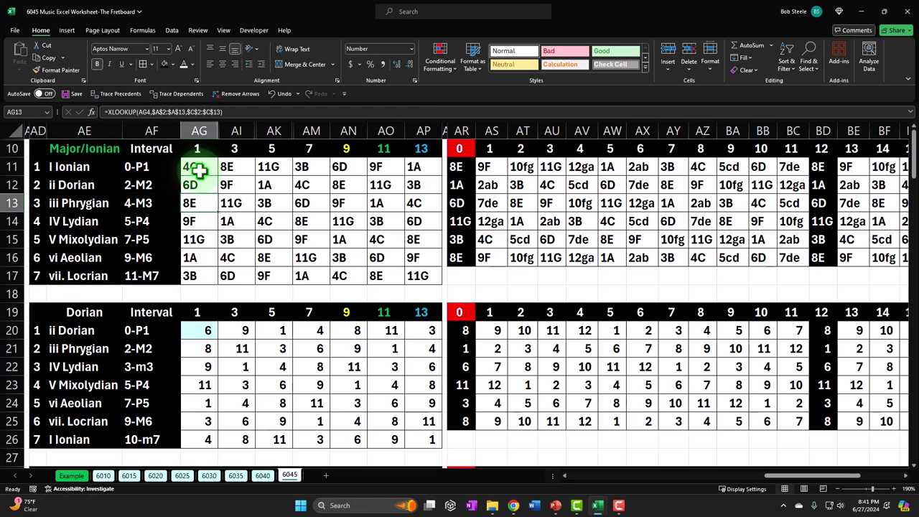
key("Right")
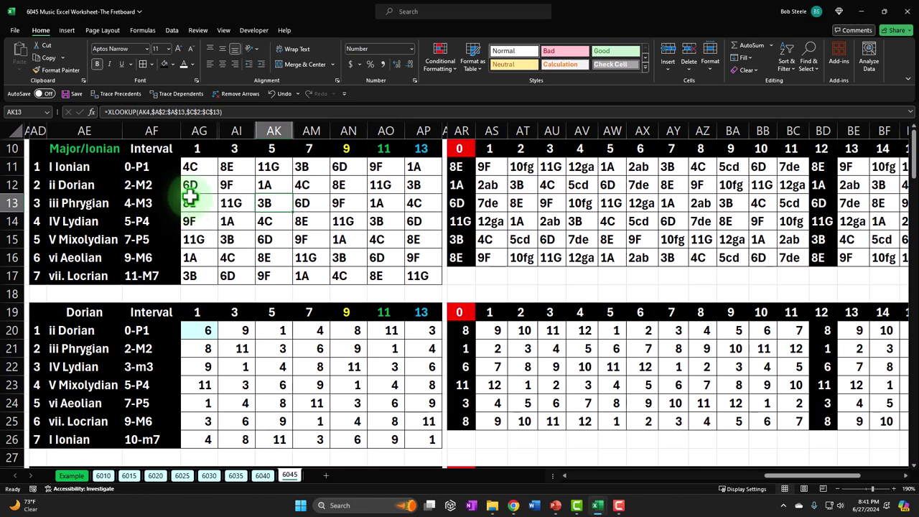
key("Right")
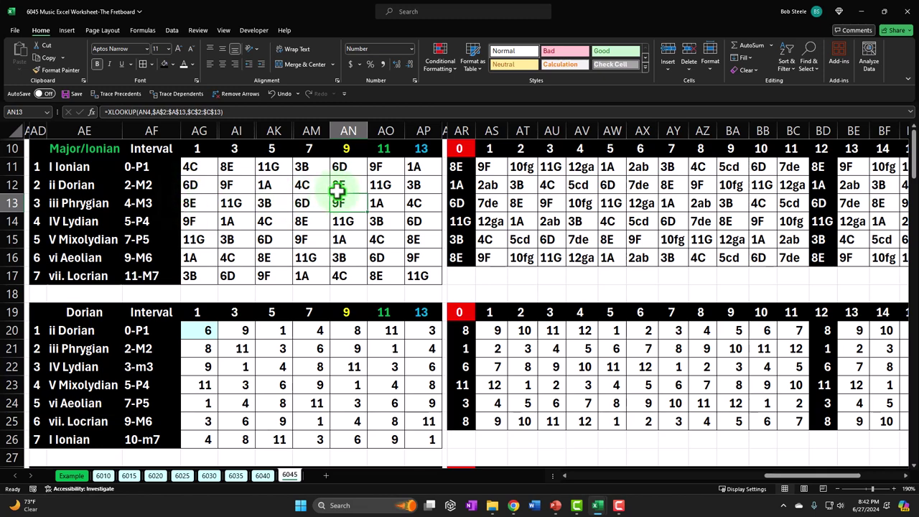
- Try highlighting cells equal to AG11 in fretboard range AR11:BC16 with yellow fill and dark yellow text, and undo that conditional formatting
left_click(465, 166)
left_click_drag(465, 166, 783, 253)
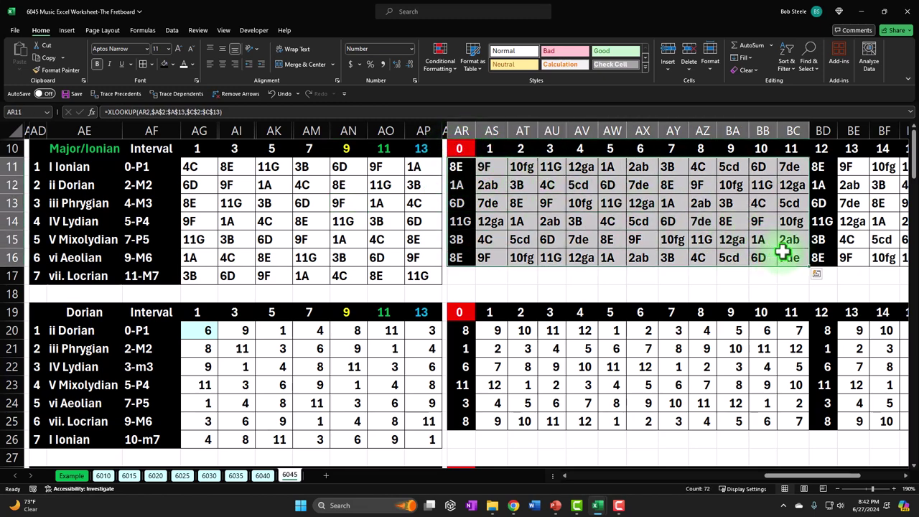
left_click(440, 62)
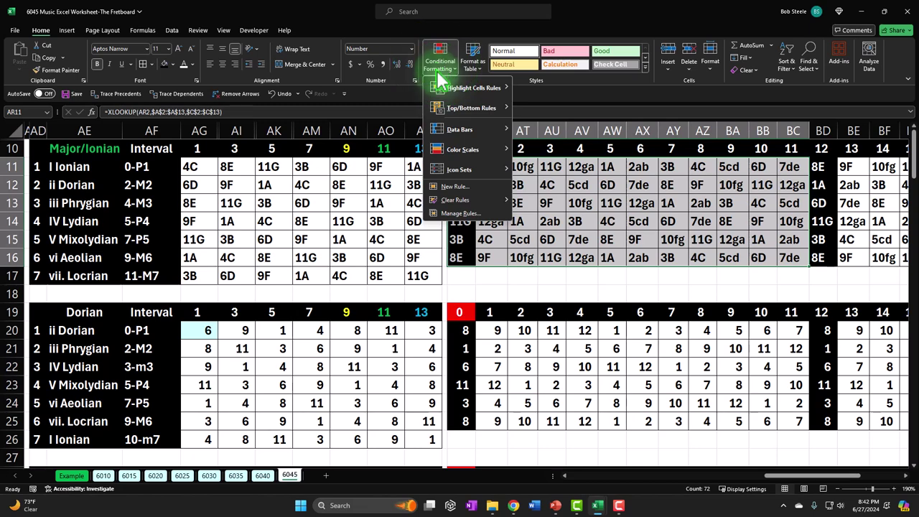
mouse_move(474, 88)
left_click(530, 149)
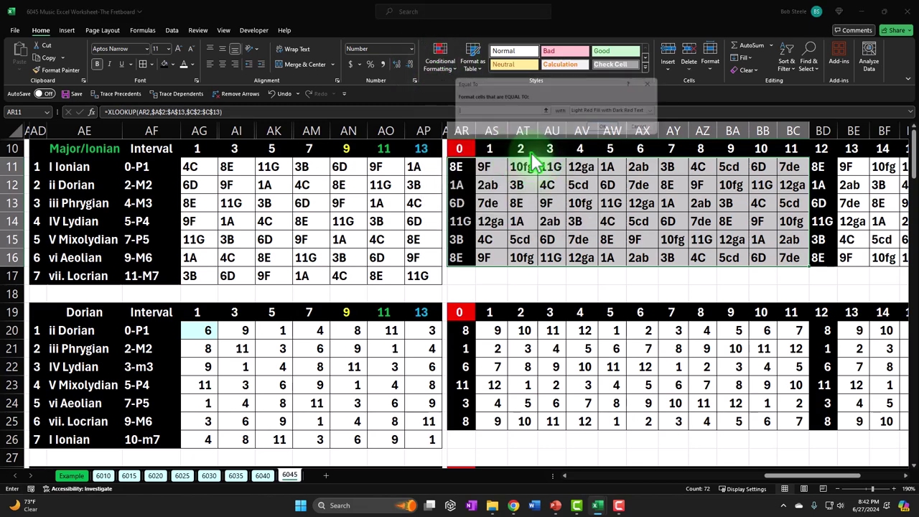
left_click(189, 166)
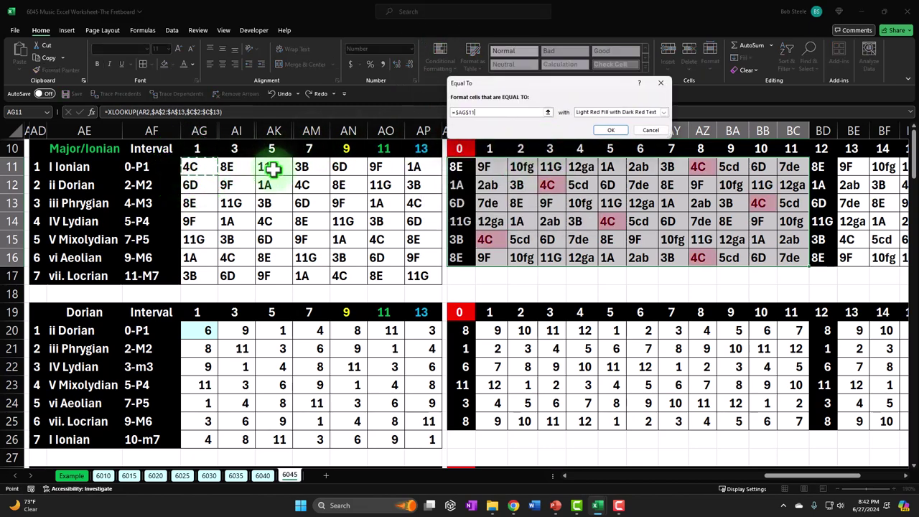
left_click(668, 115)
left_click(625, 133)
left_click(610, 130)
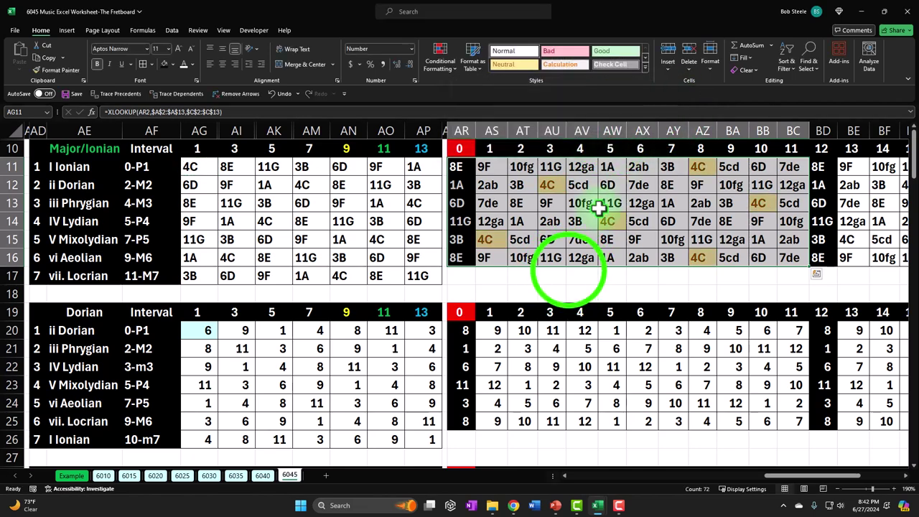
left_click(568, 272)
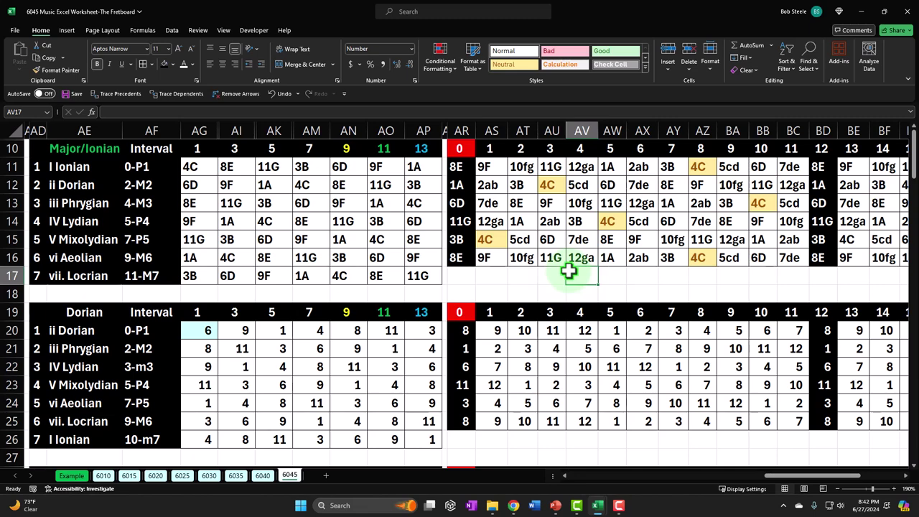
left_click(277, 94)
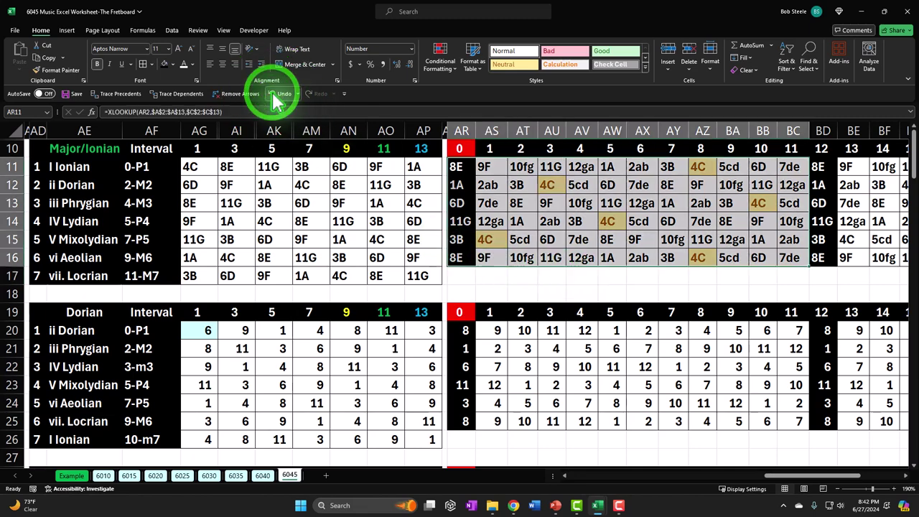
- Hide rows 18 to 27, which hold the Dorian number tables
left_click(308, 259)
scroll(314, 256, "down", 1)
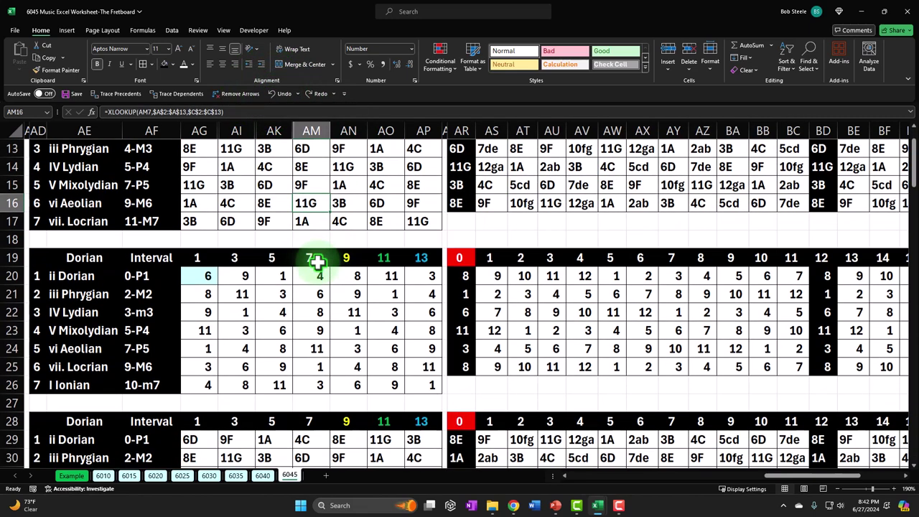
left_click_drag(14, 239, 18, 385)
right_click(83, 338)
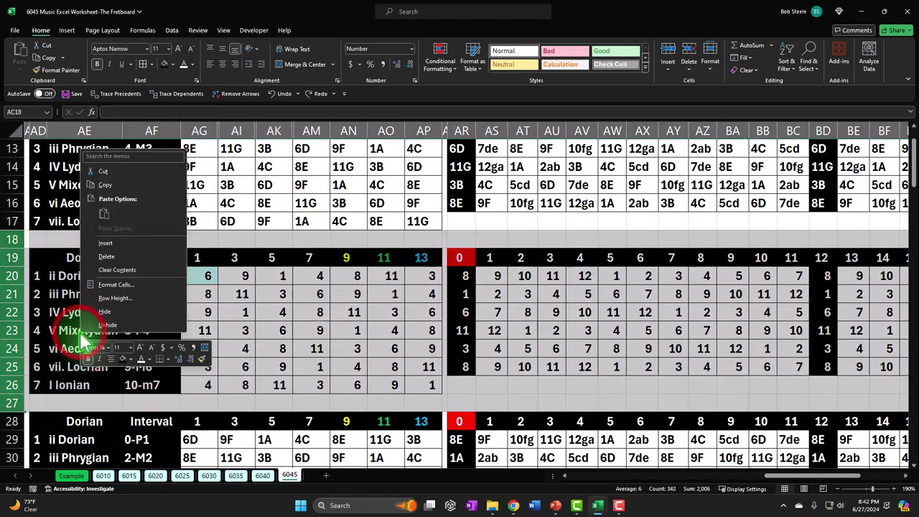
left_click(105, 311)
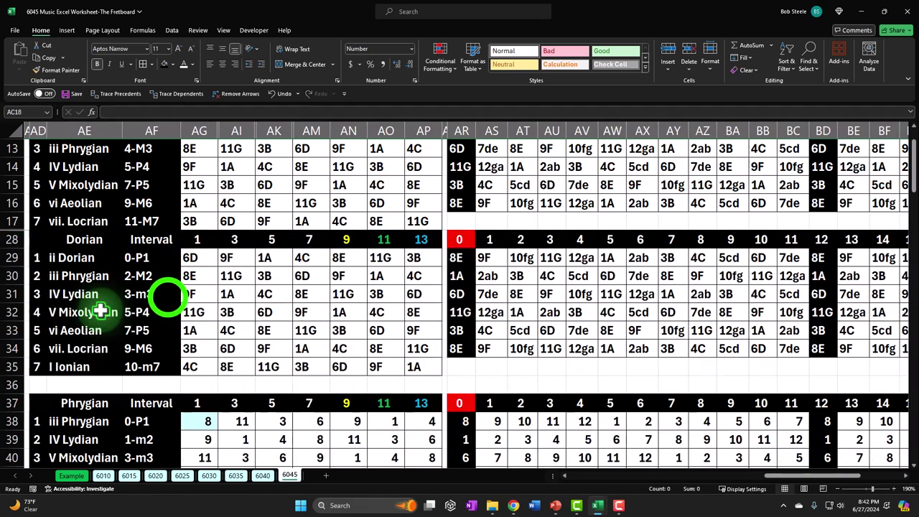
left_click(167, 296)
- Compare the Dorian note-name fretboard in AR28:BB33 with the Major/Ionian note-name table in AD10:AP17
scroll(172, 294, "up", 1)
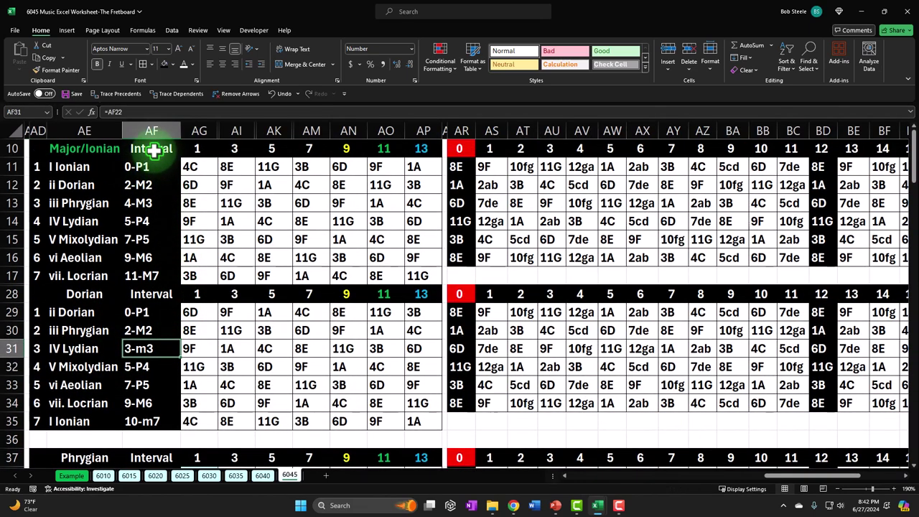
left_click_drag(464, 296, 764, 385)
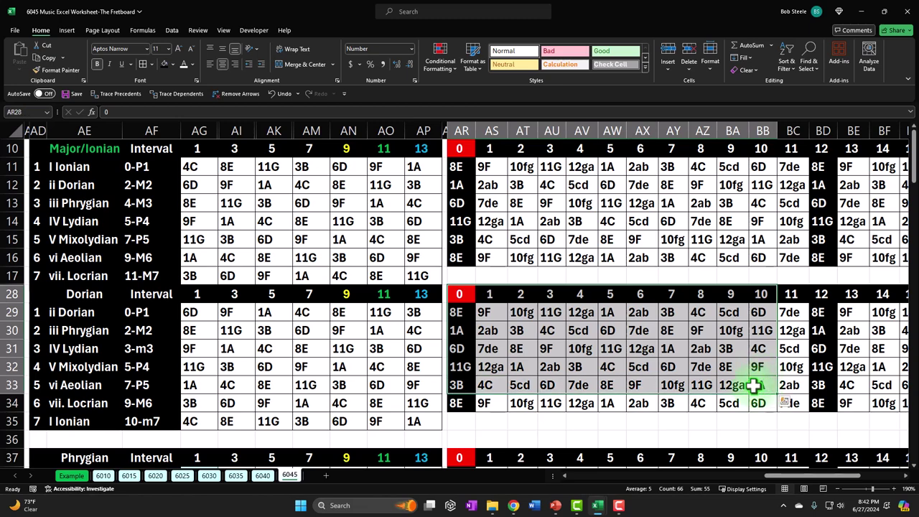
key("ctrl+c")
left_click_drag(43, 149, 424, 276)
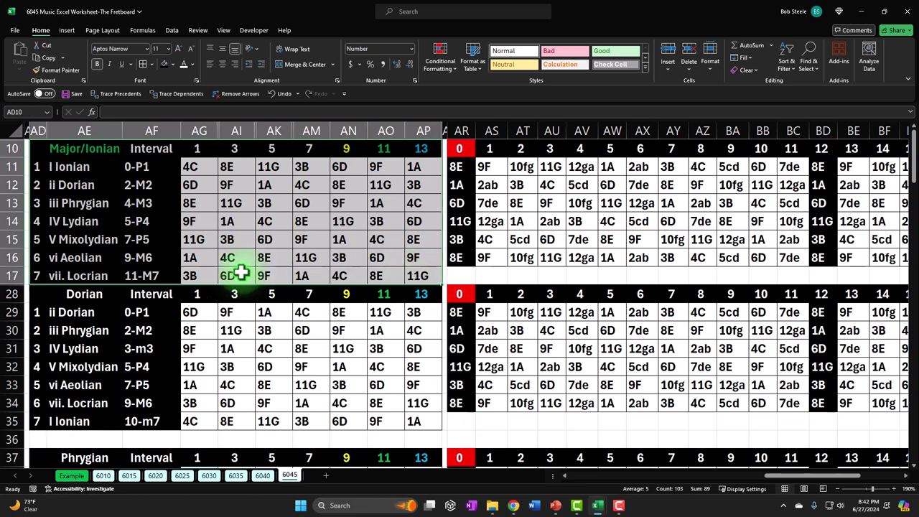
- Compare the Dorian note-name table with the Major/Ionian and Dorian note-name fretboards beside it
left_click_drag(63, 294, 425, 408)
left_click_drag(495, 171, 788, 262)
left_click_drag(481, 313, 793, 406)
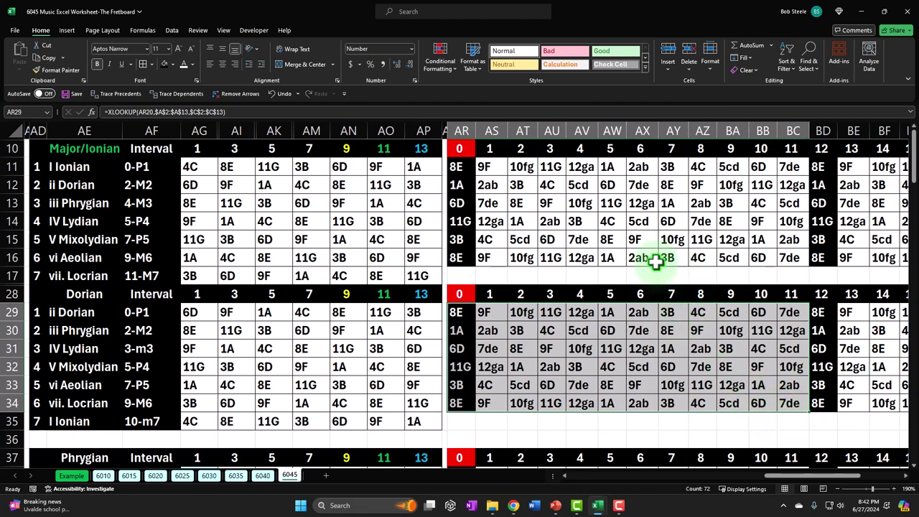
- Unhide rows 18 to 27 and set the first note number of the Dorian table in AG20 to 4
left_click_drag(26, 277, 7, 309)
right_click(114, 308)
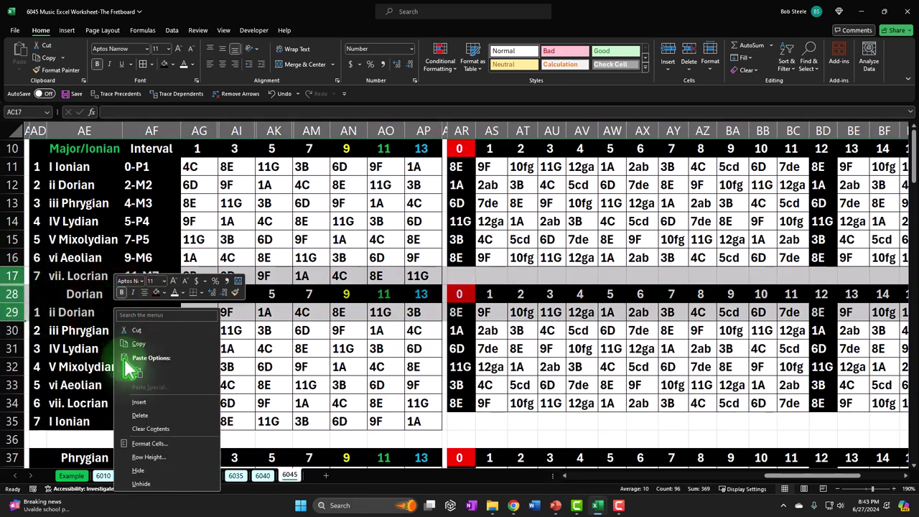
left_click(161, 482)
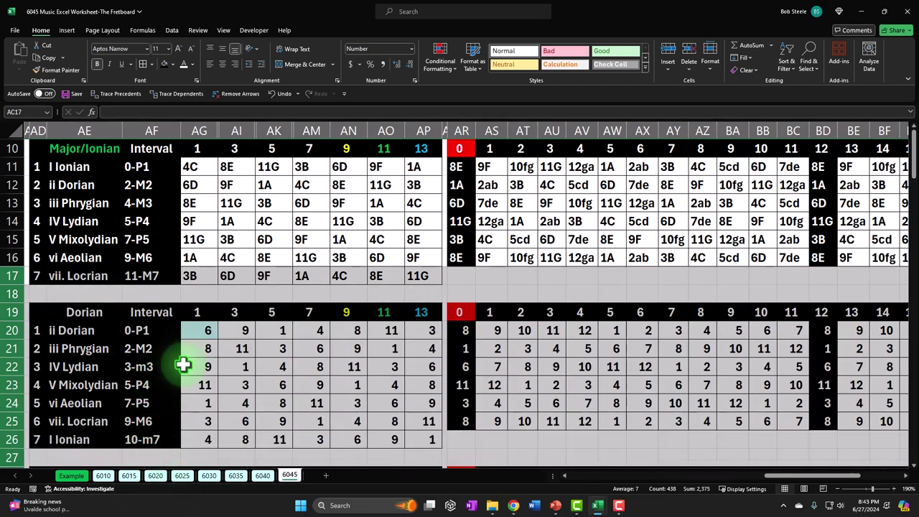
scroll(198, 330, "down", 1)
scroll(198, 329, "up", 1)
left_click(198, 330)
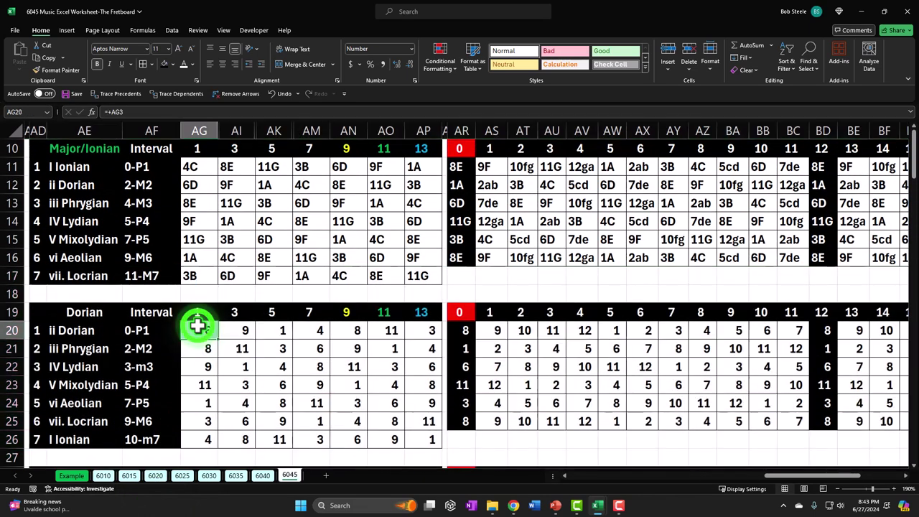
type("4")
key("Return")
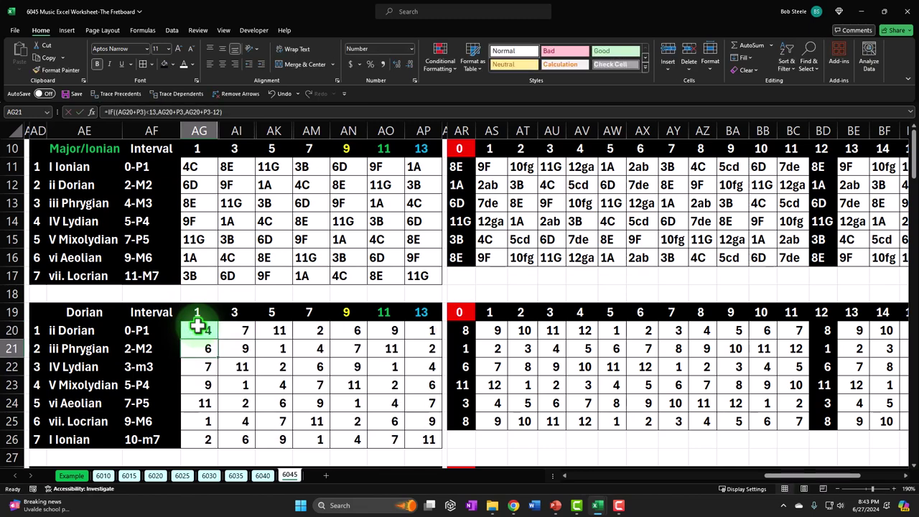
- Hide rows 18 to 27 again, covering the Dorian number tables
scroll(198, 326, "down", 3)
left_click_drag(15, 239, 30, 403)
right_click(85, 347)
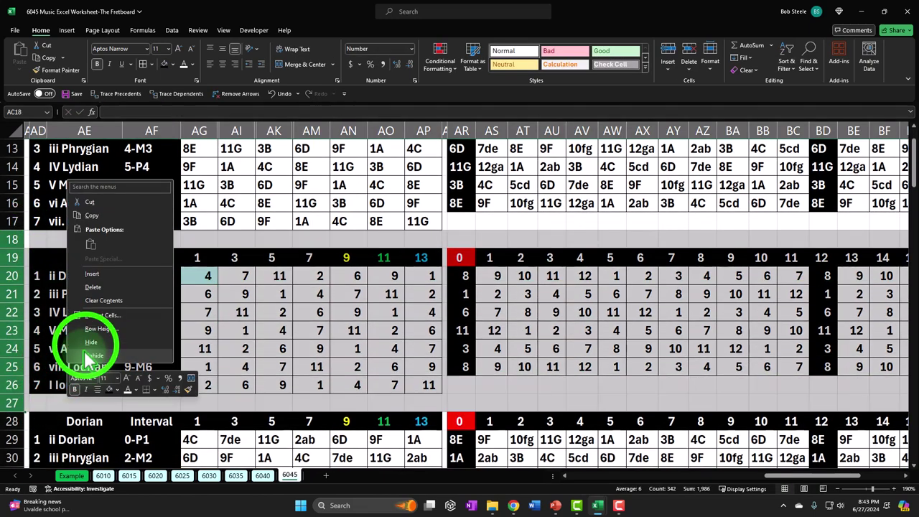
left_click(89, 343)
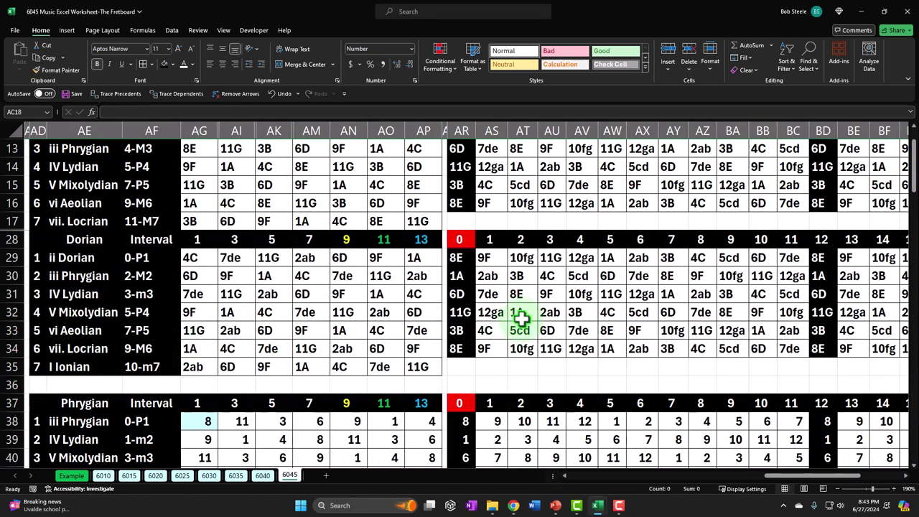
- Compare the recalculated Dorian note-name table and its fretboard with the Major/Ionian note-name table
mouse_move(480, 263)
left_mouse_down()
mouse_move(476, 256)
mouse_move(792, 299)
mouse_move(807, 329)
left_mouse_up()
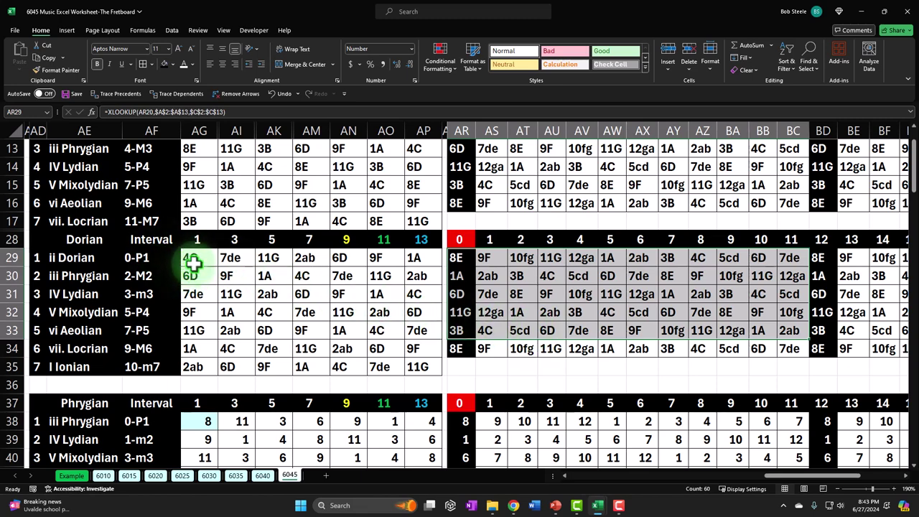
scroll(192, 263, "up", 1)
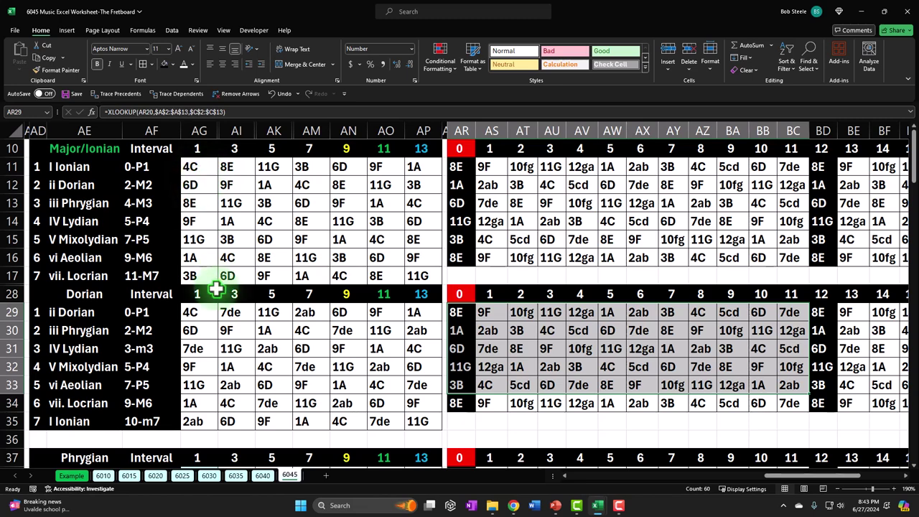
left_click(103, 181)
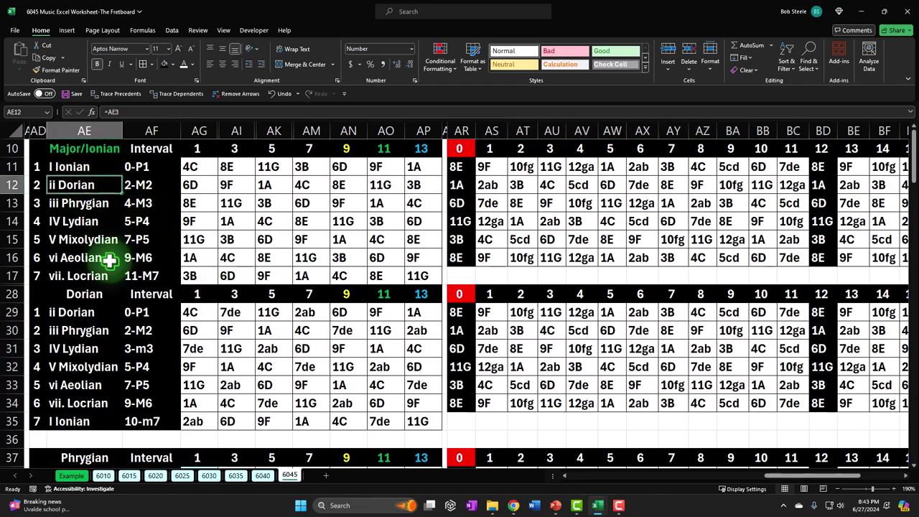
- Hide rows 28 to 45, covering the Dorian note-name tables and the Phrygian number tables
scroll(108, 261, "down", 2)
scroll(107, 339, "down", 2)
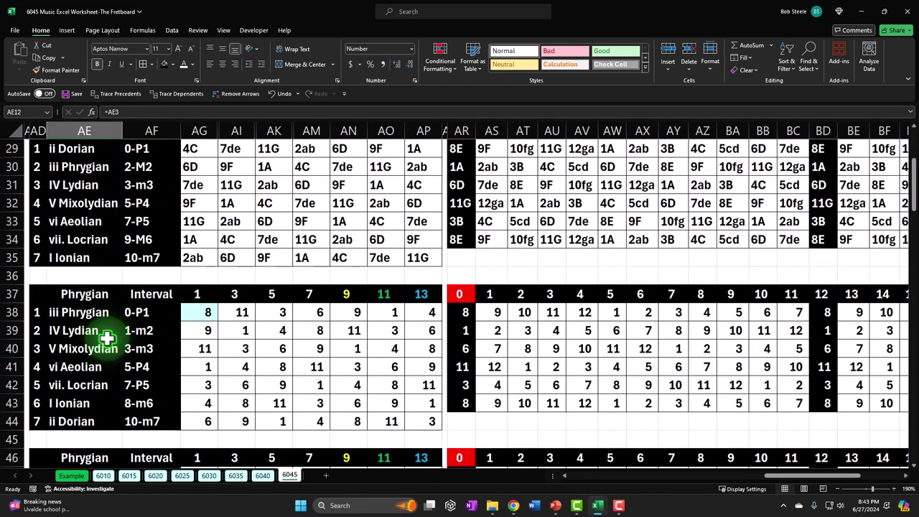
scroll(86, 309, "up", 2)
scroll(48, 248, "up", 1)
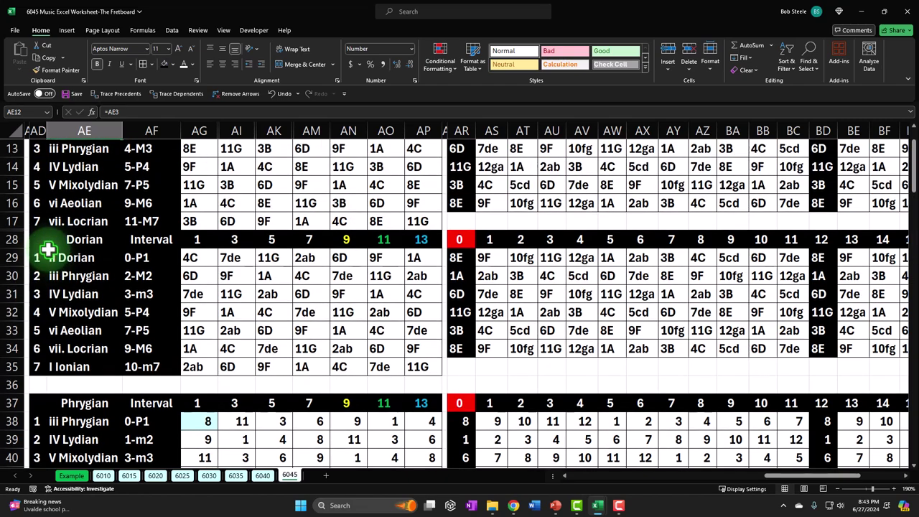
left_click_drag(10, 242, 42, 401)
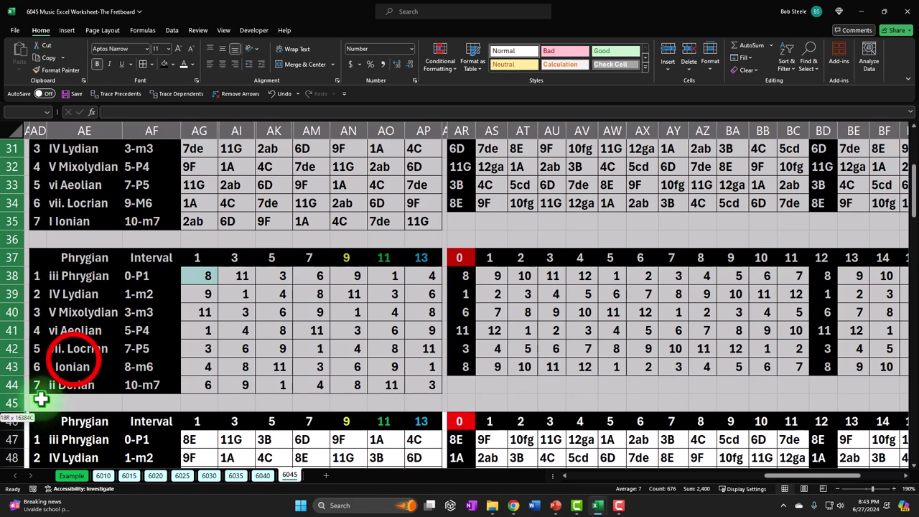
right_click(72, 355)
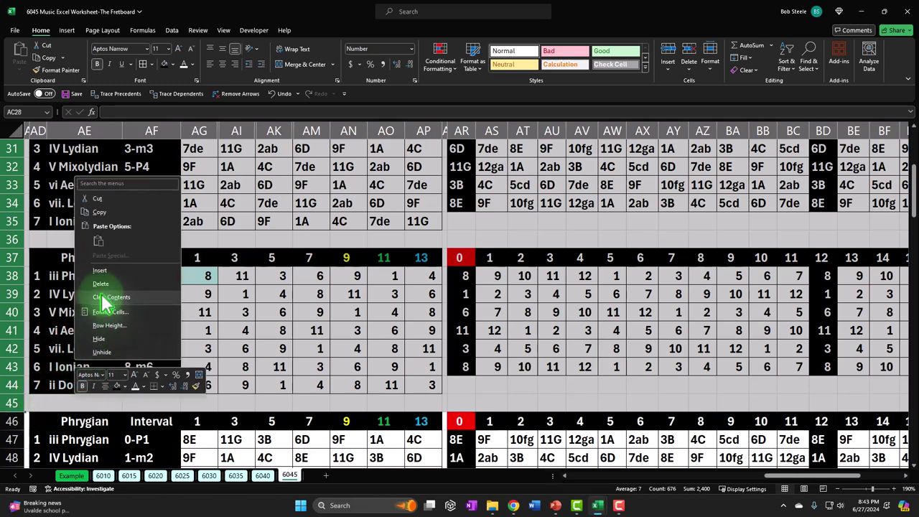
left_click(104, 340)
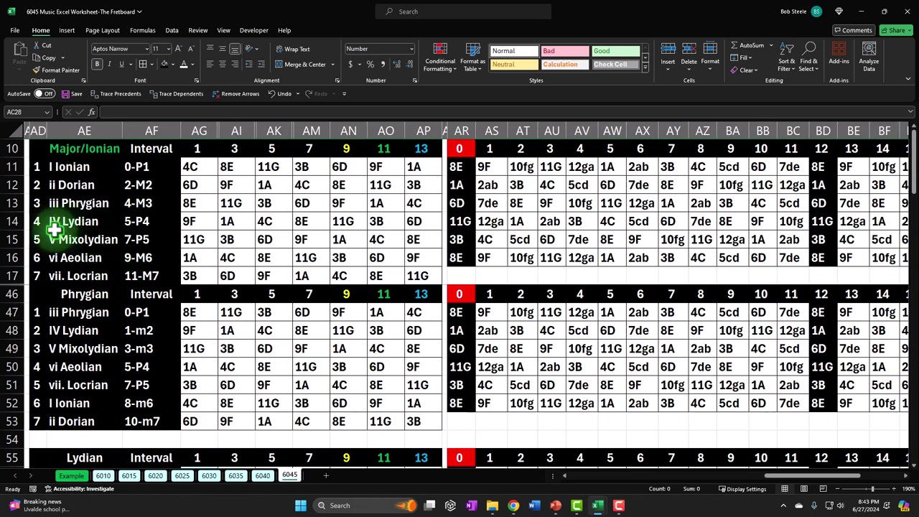
- Undo the row hiding and unhiding around the Dorian and Phrygian tables, as well as the AG20 entry
left_click(277, 95)
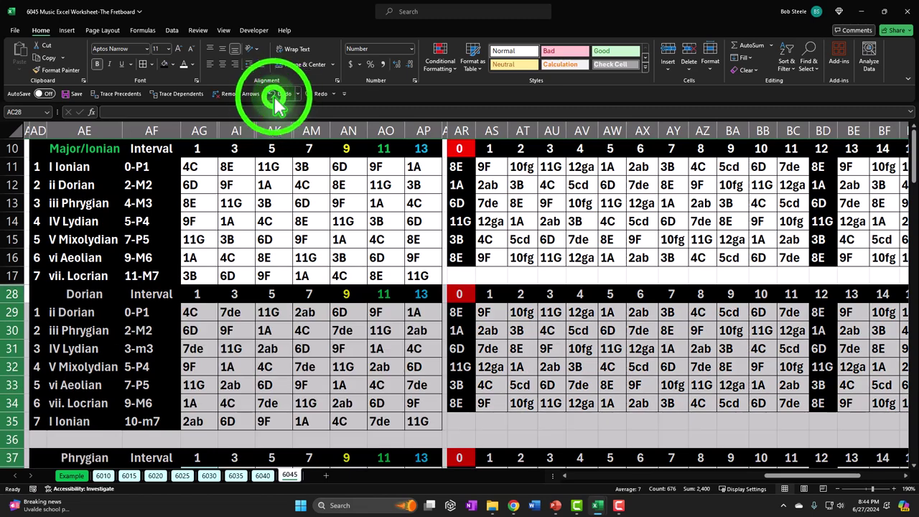
left_click(276, 96)
left_click(278, 101)
left_click(278, 101)
left_click(278, 100)
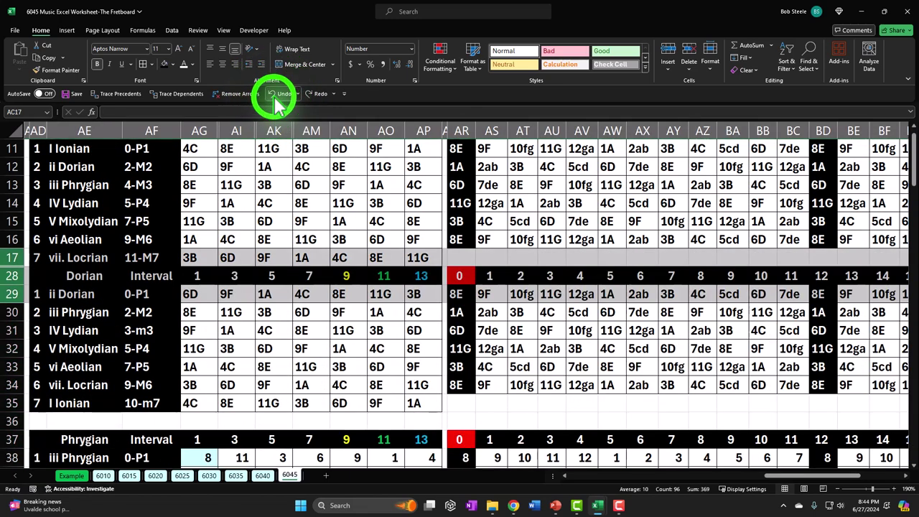
left_click(277, 100)
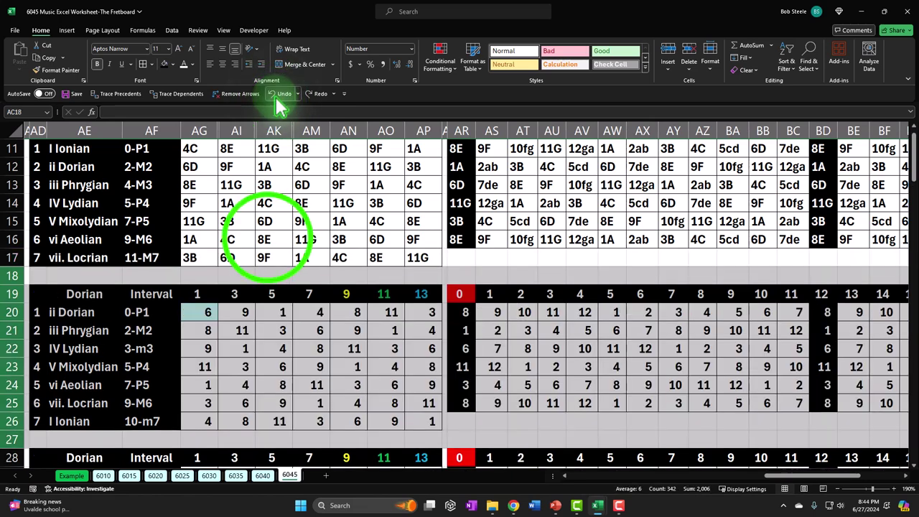
left_click(266, 238)
scroll(277, 266, "up", 1)
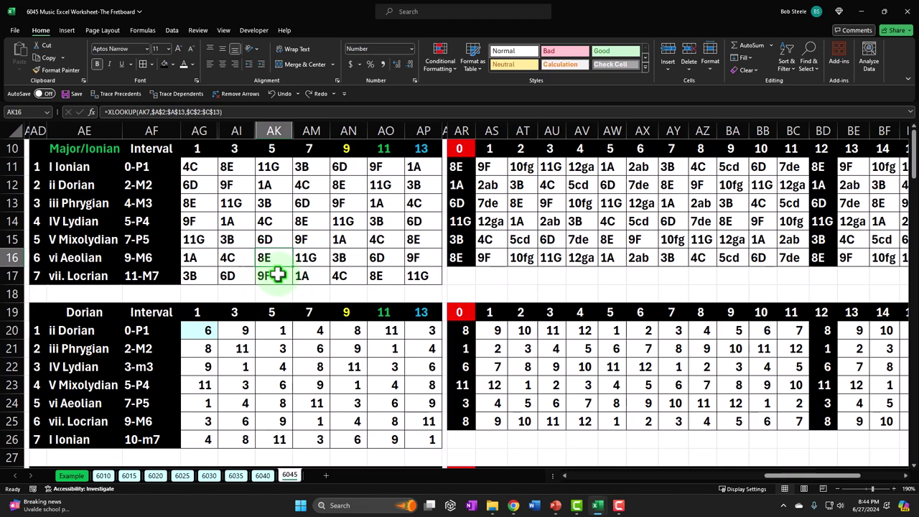
left_click(267, 289)
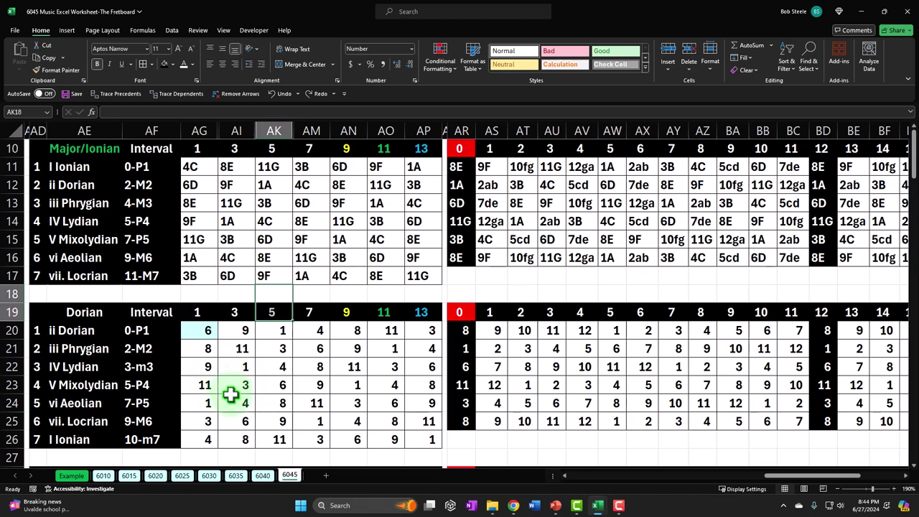
- Switch to the Example sheet and view the I Ionian mode wheel in columns BR to BX
left_click(80, 477)
left_click(597, 262)
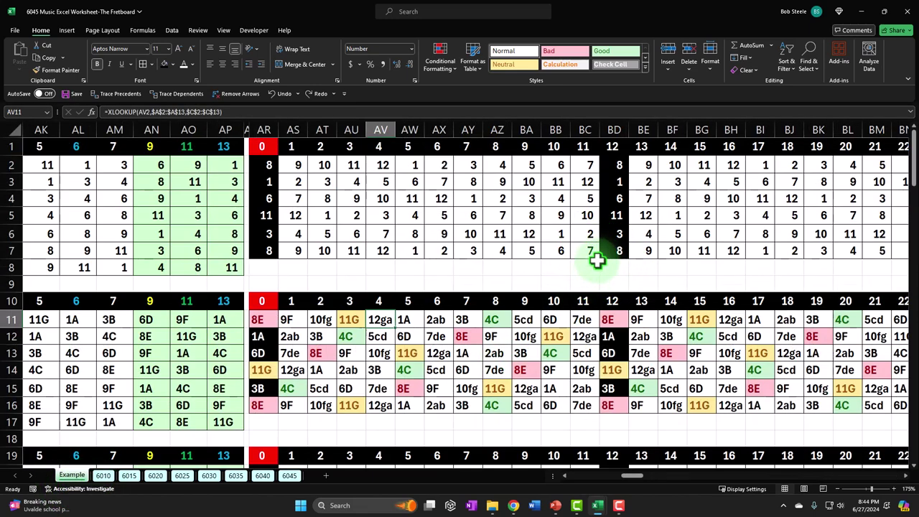
key("Right")
key("Right")
key("Right")
key("Right")
key("Right")
key("Right")
key("Right")
key("Right")
key("Right")
key("Right")
key("Right")
key("Right")
key("Right")
key("Right")
key("Right")
key("Right")
key("Right")
key("Right")
key("Right")
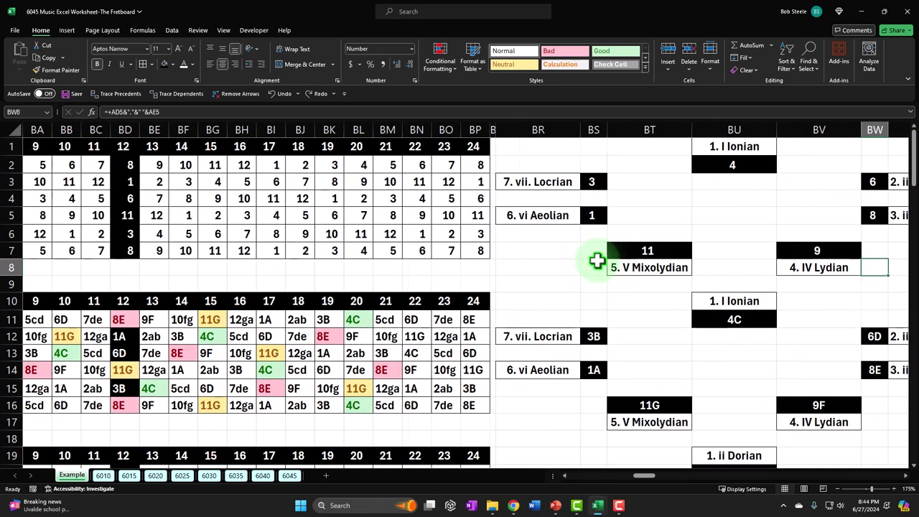
left_click(565, 144)
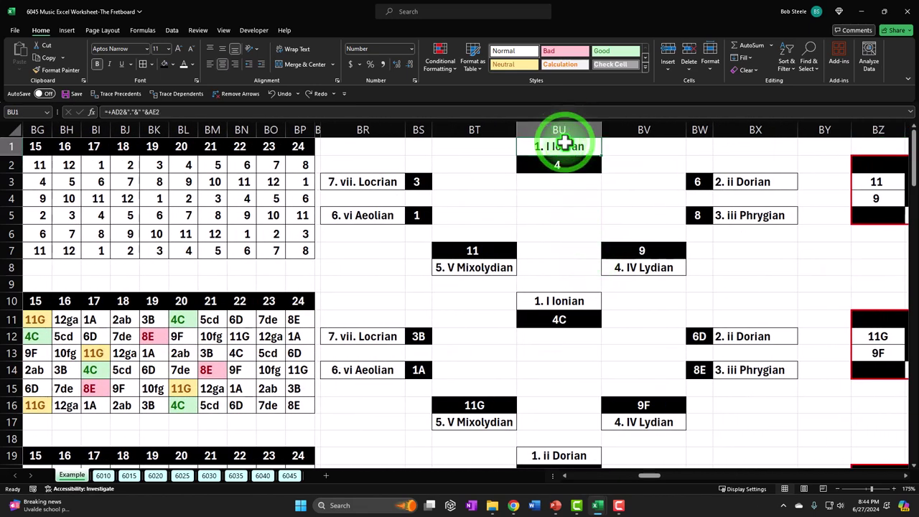
- Follow the notes around the note-name I Ionian wheel in scale order, from ii Dorian to vi Aeolian
scroll(611, 176, "down", 3)
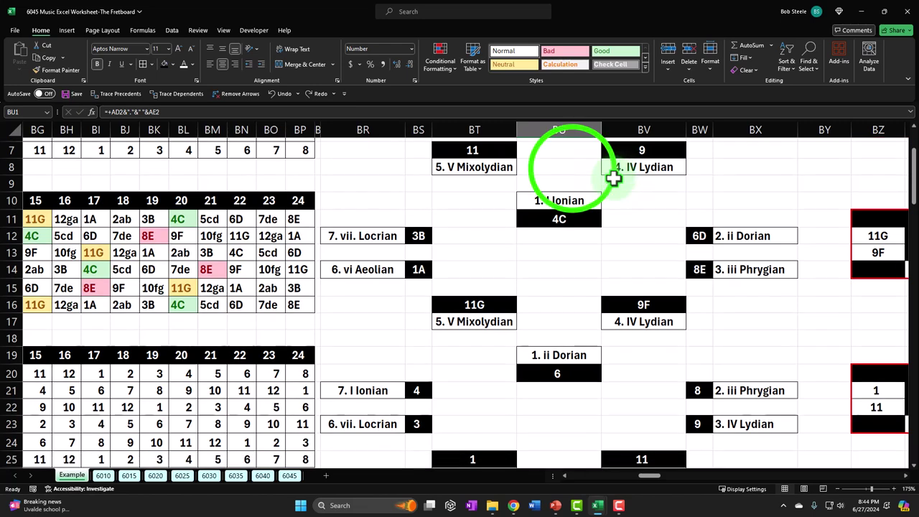
left_click(699, 215)
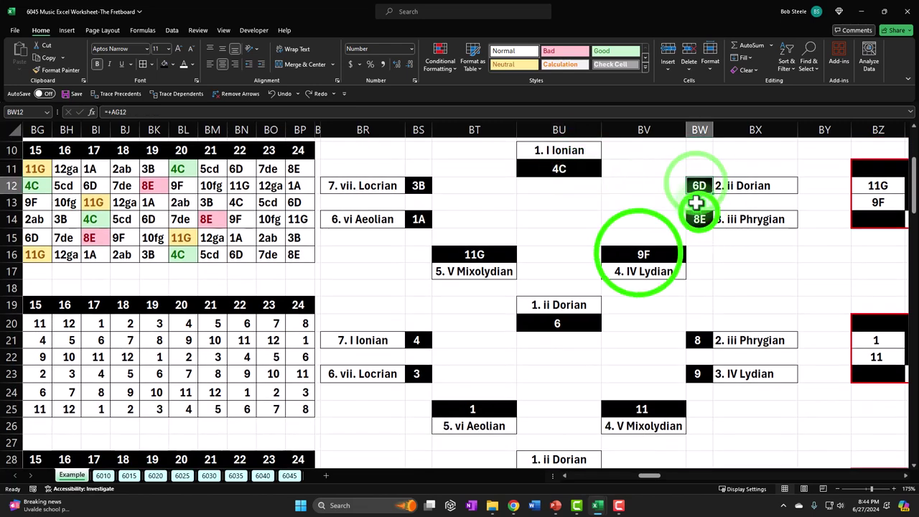
left_click(643, 254)
left_click(474, 254)
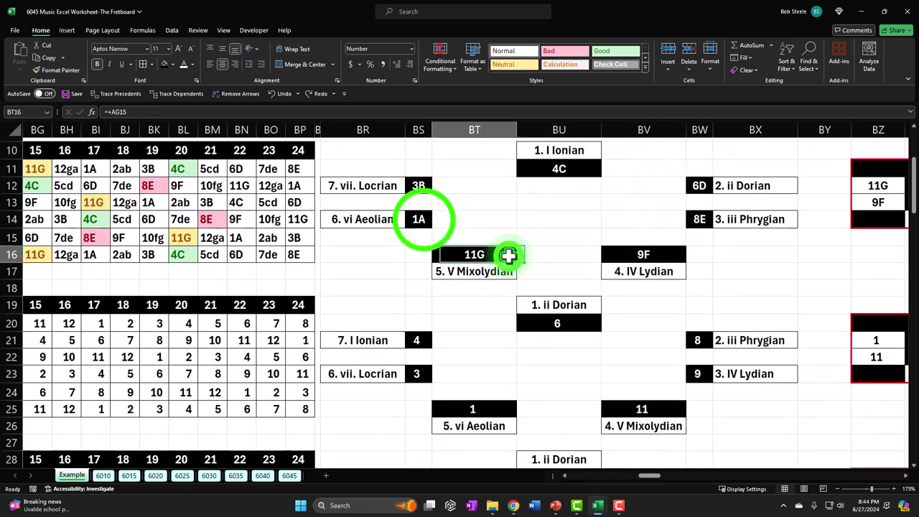
left_click(418, 219)
left_click(553, 152)
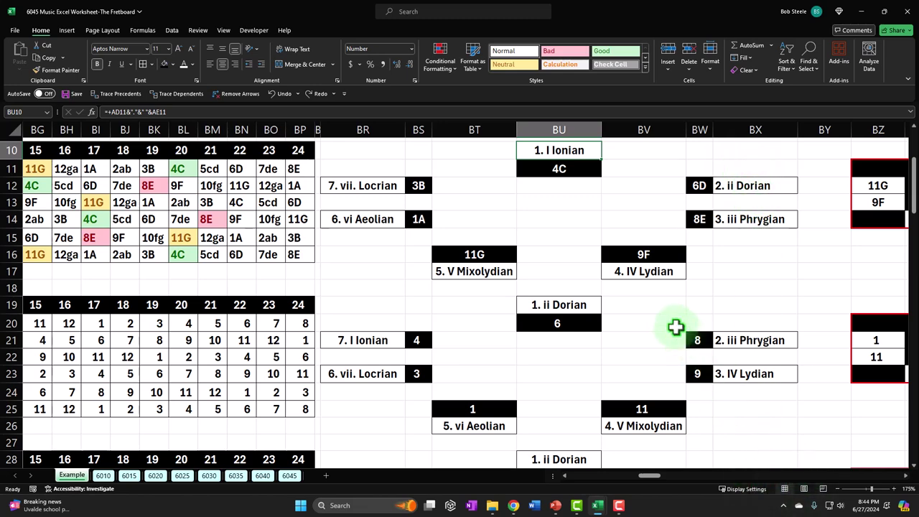
- Trace the I Ionian chord in thirds on the wheel by selecting 4C, 8E, 11G, 3B and 6D together
left_click(575, 170)
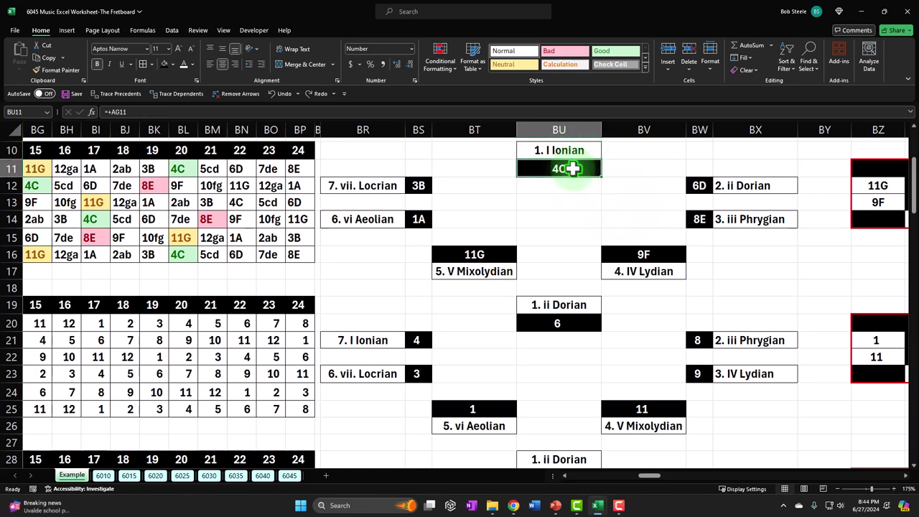
left_click(699, 219, "ctrl")
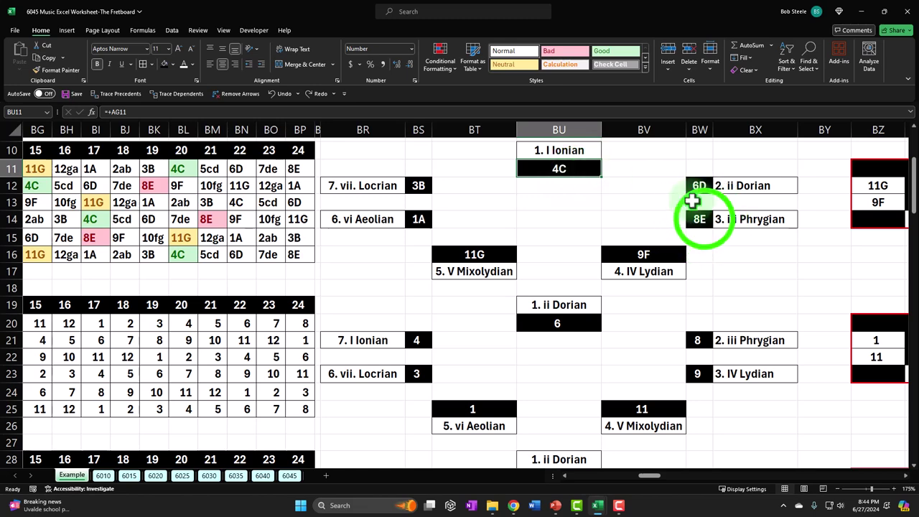
left_click(492, 252, "ctrl")
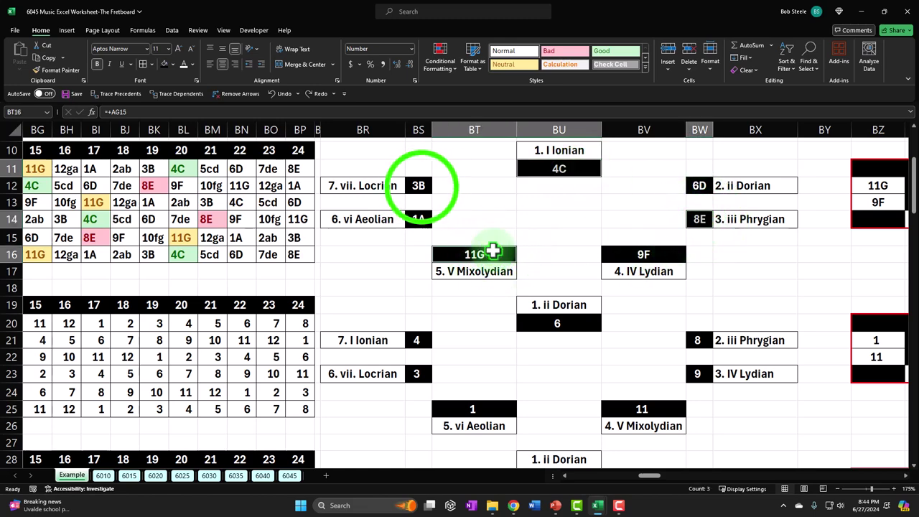
left_click(418, 185, "ctrl")
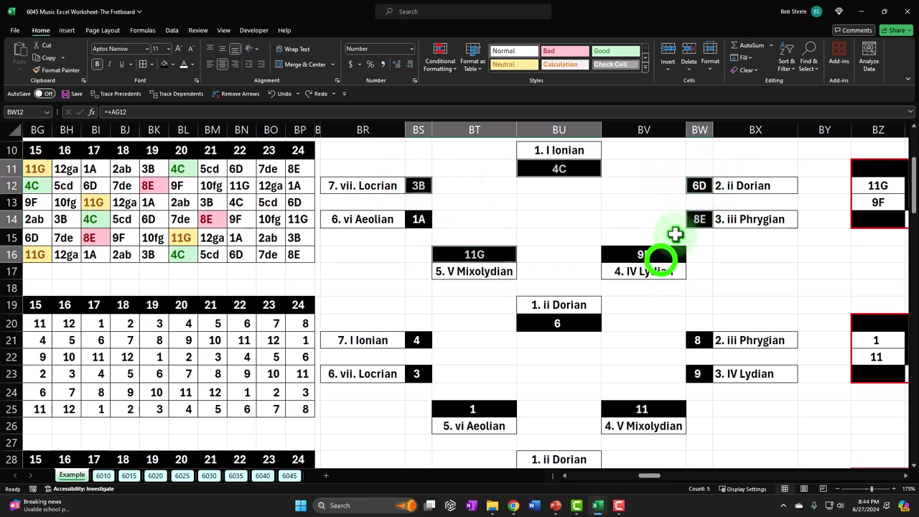
left_click(639, 212)
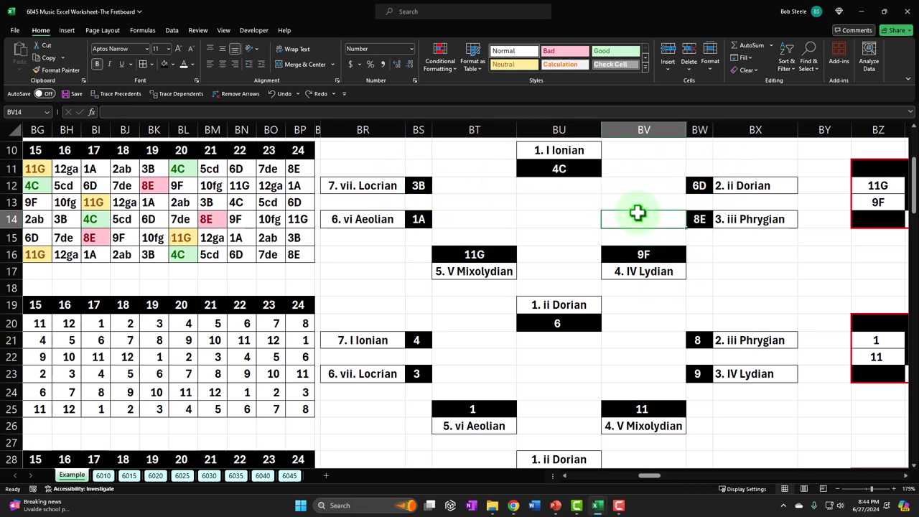
- Examine the red-bordered I Ionian chord diagram in BZ11:CD14 against the neighbouring mode wheel, including its range CB11:CD13
key("Right")
key("Right")
key("Right")
key("Right")
key("Right")
key("Right")
key("Right")
key("Right")
key("Right")
key("Right")
key("Left")
key("Left")
key("Left")
key("Left")
key("Left")
key("Left")
key("Left")
key("Left")
key("Left")
key("Left")
key("Left")
key("Left")
key("Left")
key("Left")
key("Left")
key("Left")
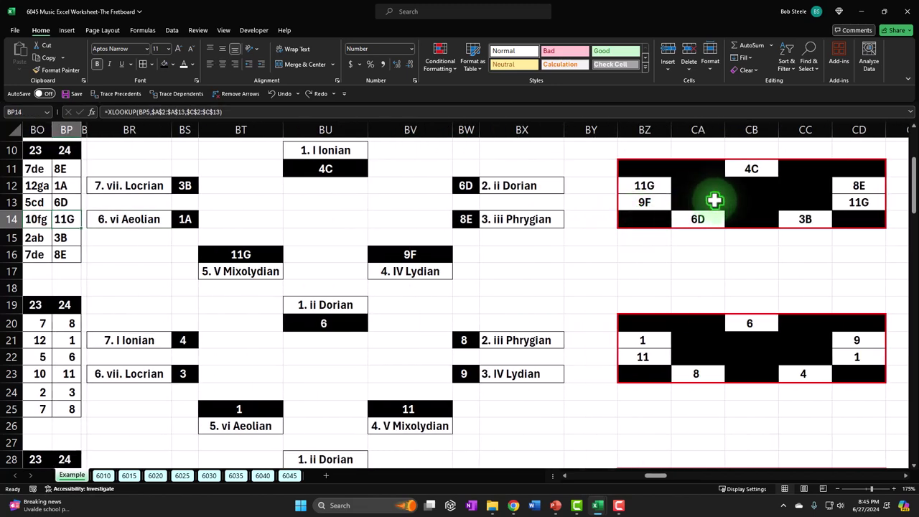
left_click(855, 186)
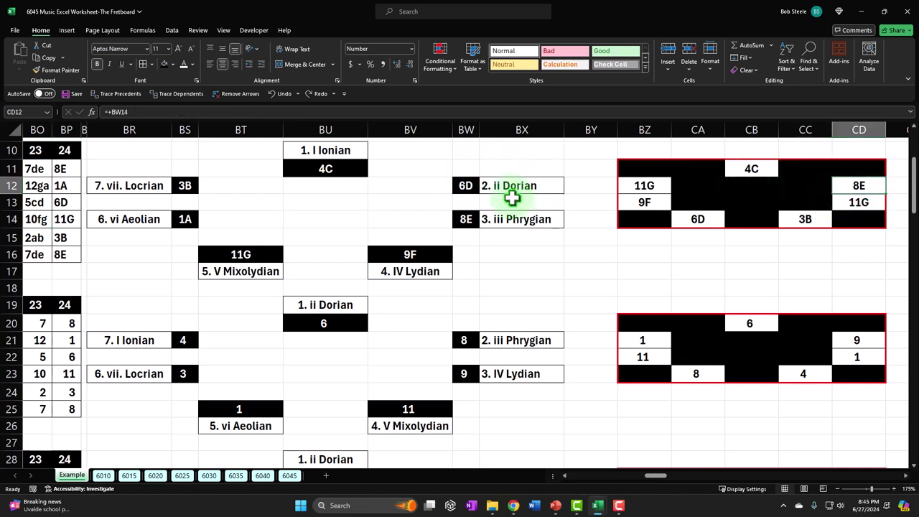
left_click_drag(753, 171, 851, 203)
left_click(721, 247)
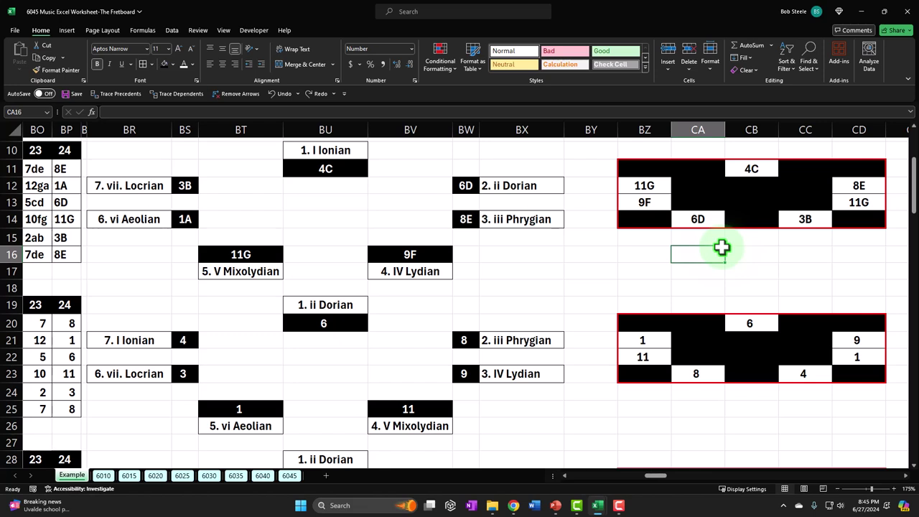
- Examine the Example sheet's color-highlighted Ionian fretboard along row 16, from fret 24 back to fret 0 in column AR
key("Left")
key("Left")
key("Left")
key("Left")
key("Left")
key("Left")
key("Left")
key("Left")
key("Left")
key("Left")
key("Left")
key("Left")
key("Left")
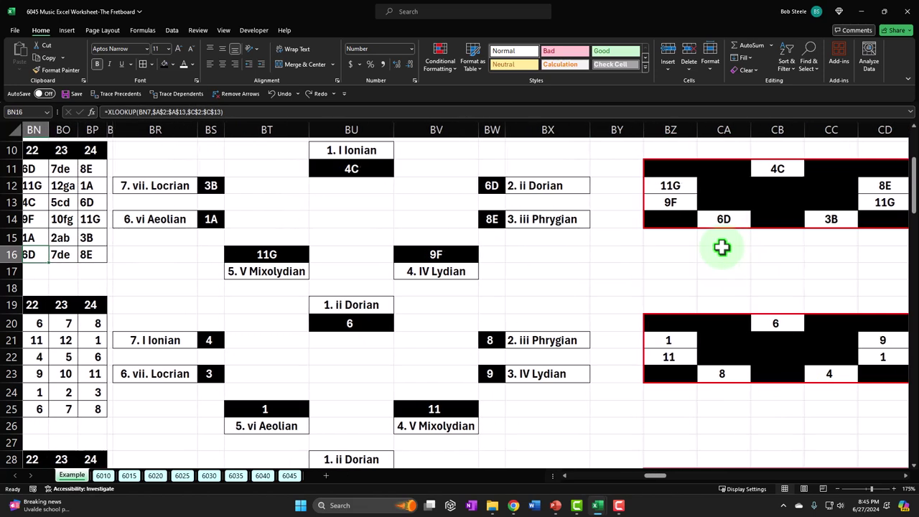
key("Left")
key("Left")
key("Left")
key("Left")
key("Left")
key("Left")
key("Left")
key("Left")
key("Left")
key("Left")
key("Left")
key("Left")
key("Left")
key("Left")
key("Left")
key("Left")
key("Left")
key("Left")
key("Left")
key("Left")
key("Left")
key("Left")
key("Left")
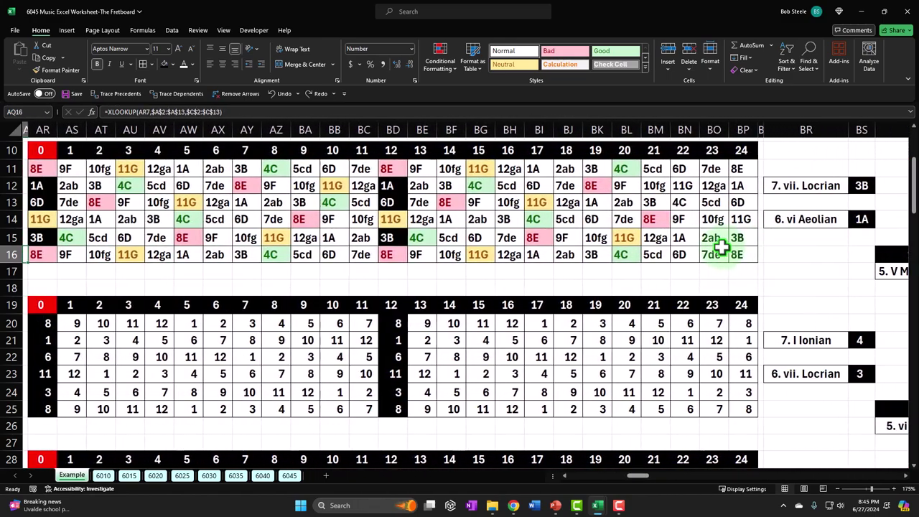
- Review the Example sheet's Major/Ionian and Dorian mode tables beside the fretboards, going back along row 16 to column AC
key("Left")
key("Left")
key("Left")
key("Left")
key("Left")
key("Left")
key("Left")
key("Left")
key("Left")
key("Left")
key("Left")
key("Left")
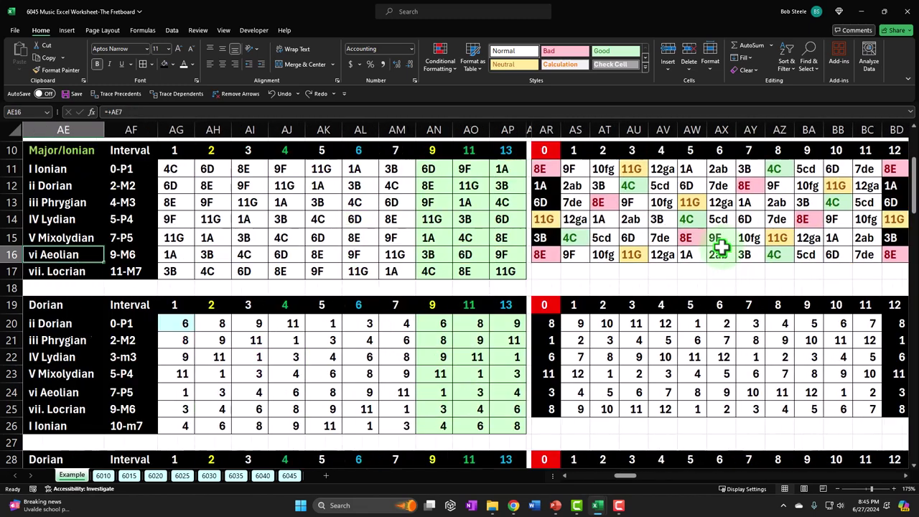
key("Left")
key("Left")
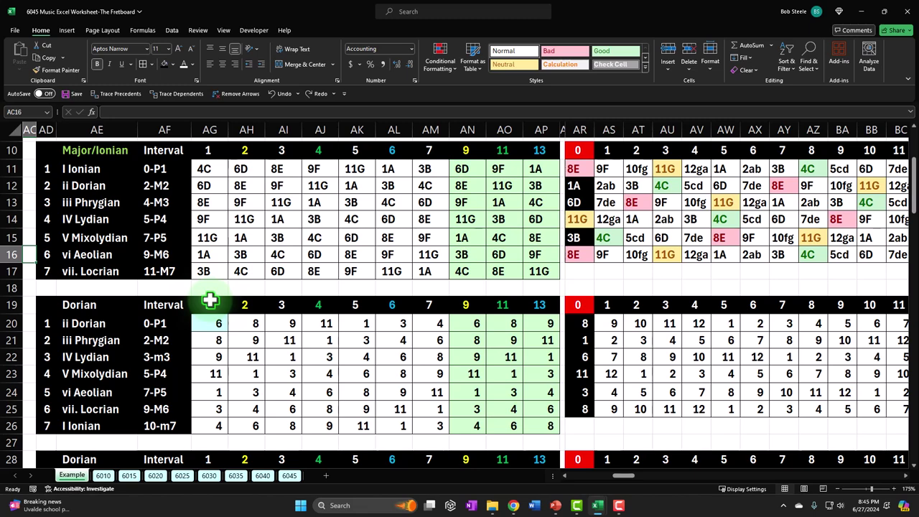
- Return to the 6045 sheet and view the gap between the Major/Ionian and Dorian tables around column AO
left_click(290, 476)
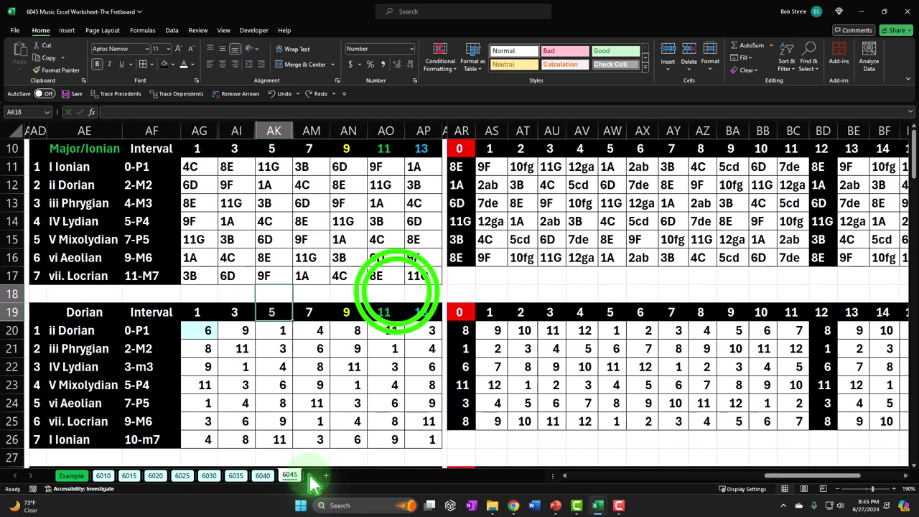
double_click(396, 291)
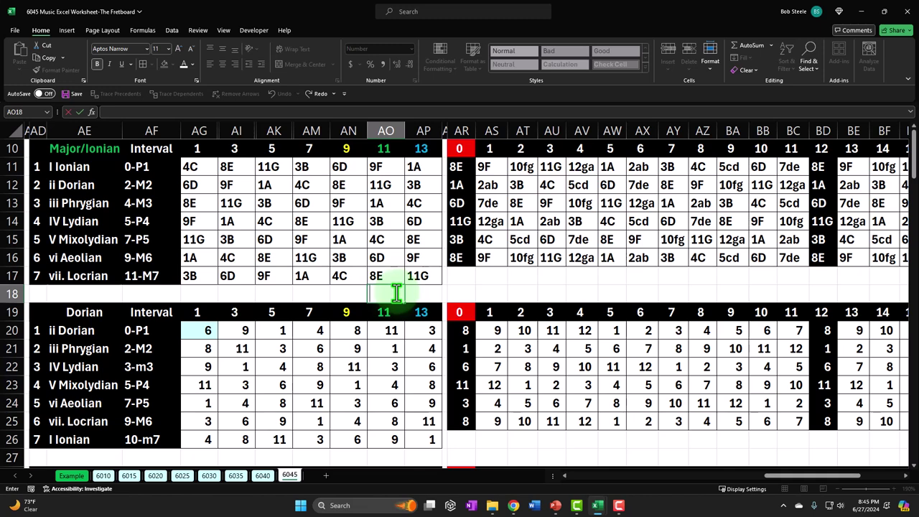
key("Return")
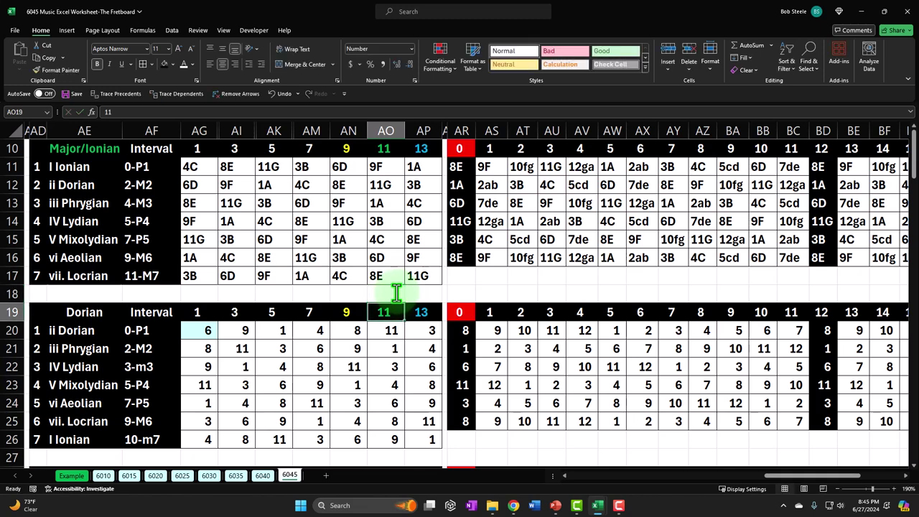